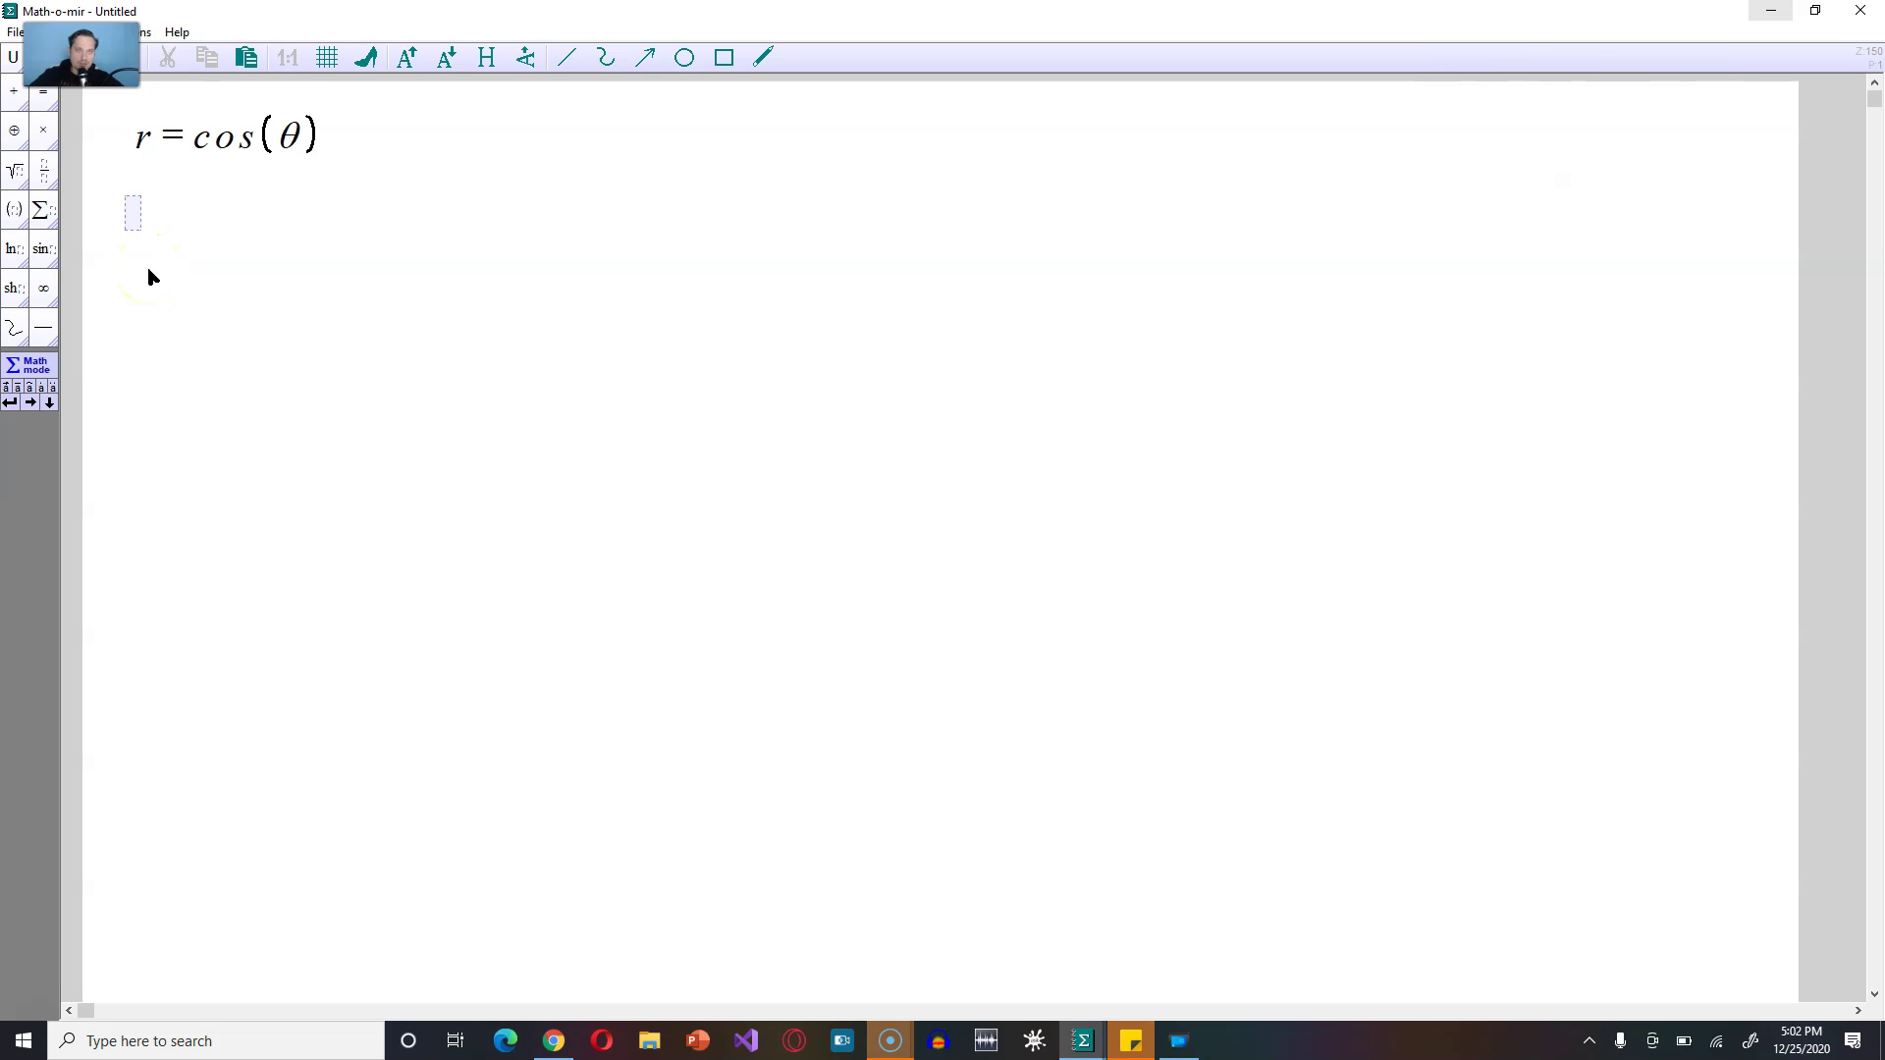
Step: Multiply both sides by r, writing r·r = r·cos(θ) and then r² = rcos(θ)
type("r")
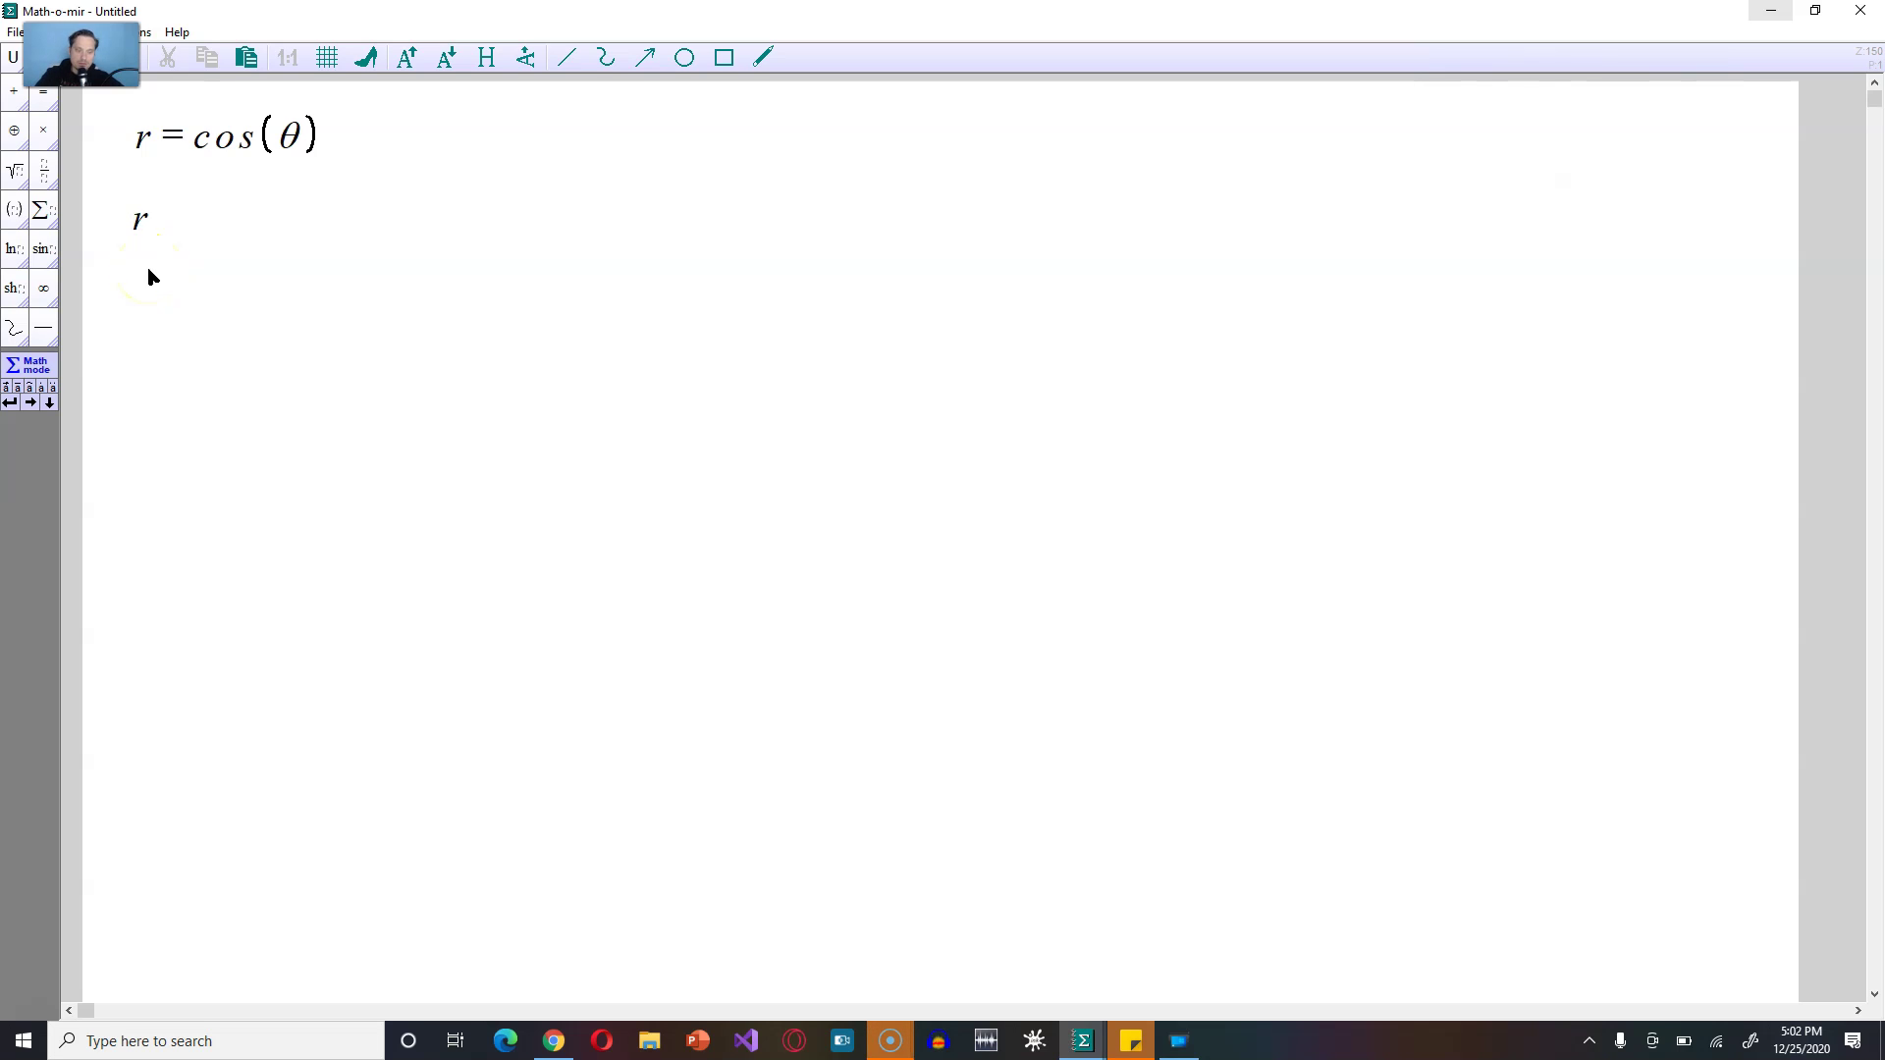
type("*r=r*cos(\\the")
left_click(127, 252)
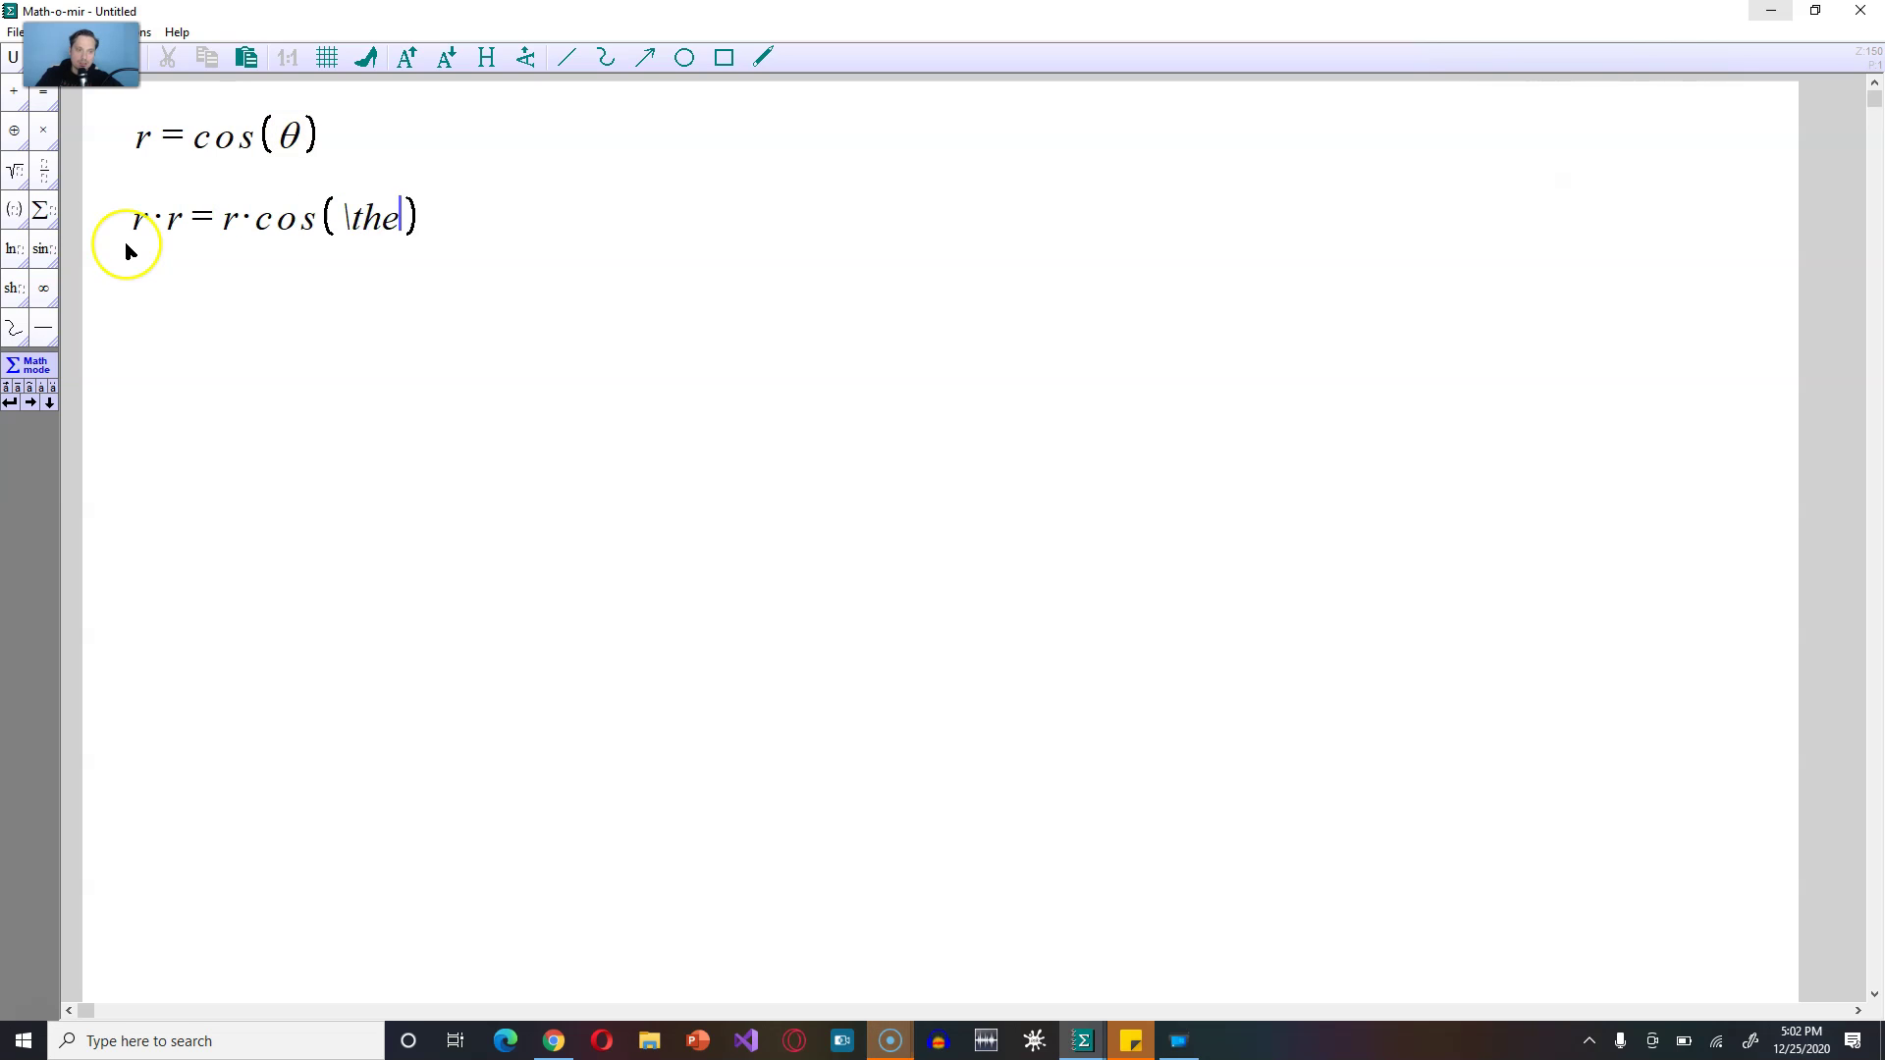
type("ta")
key("Right")
key("Return")
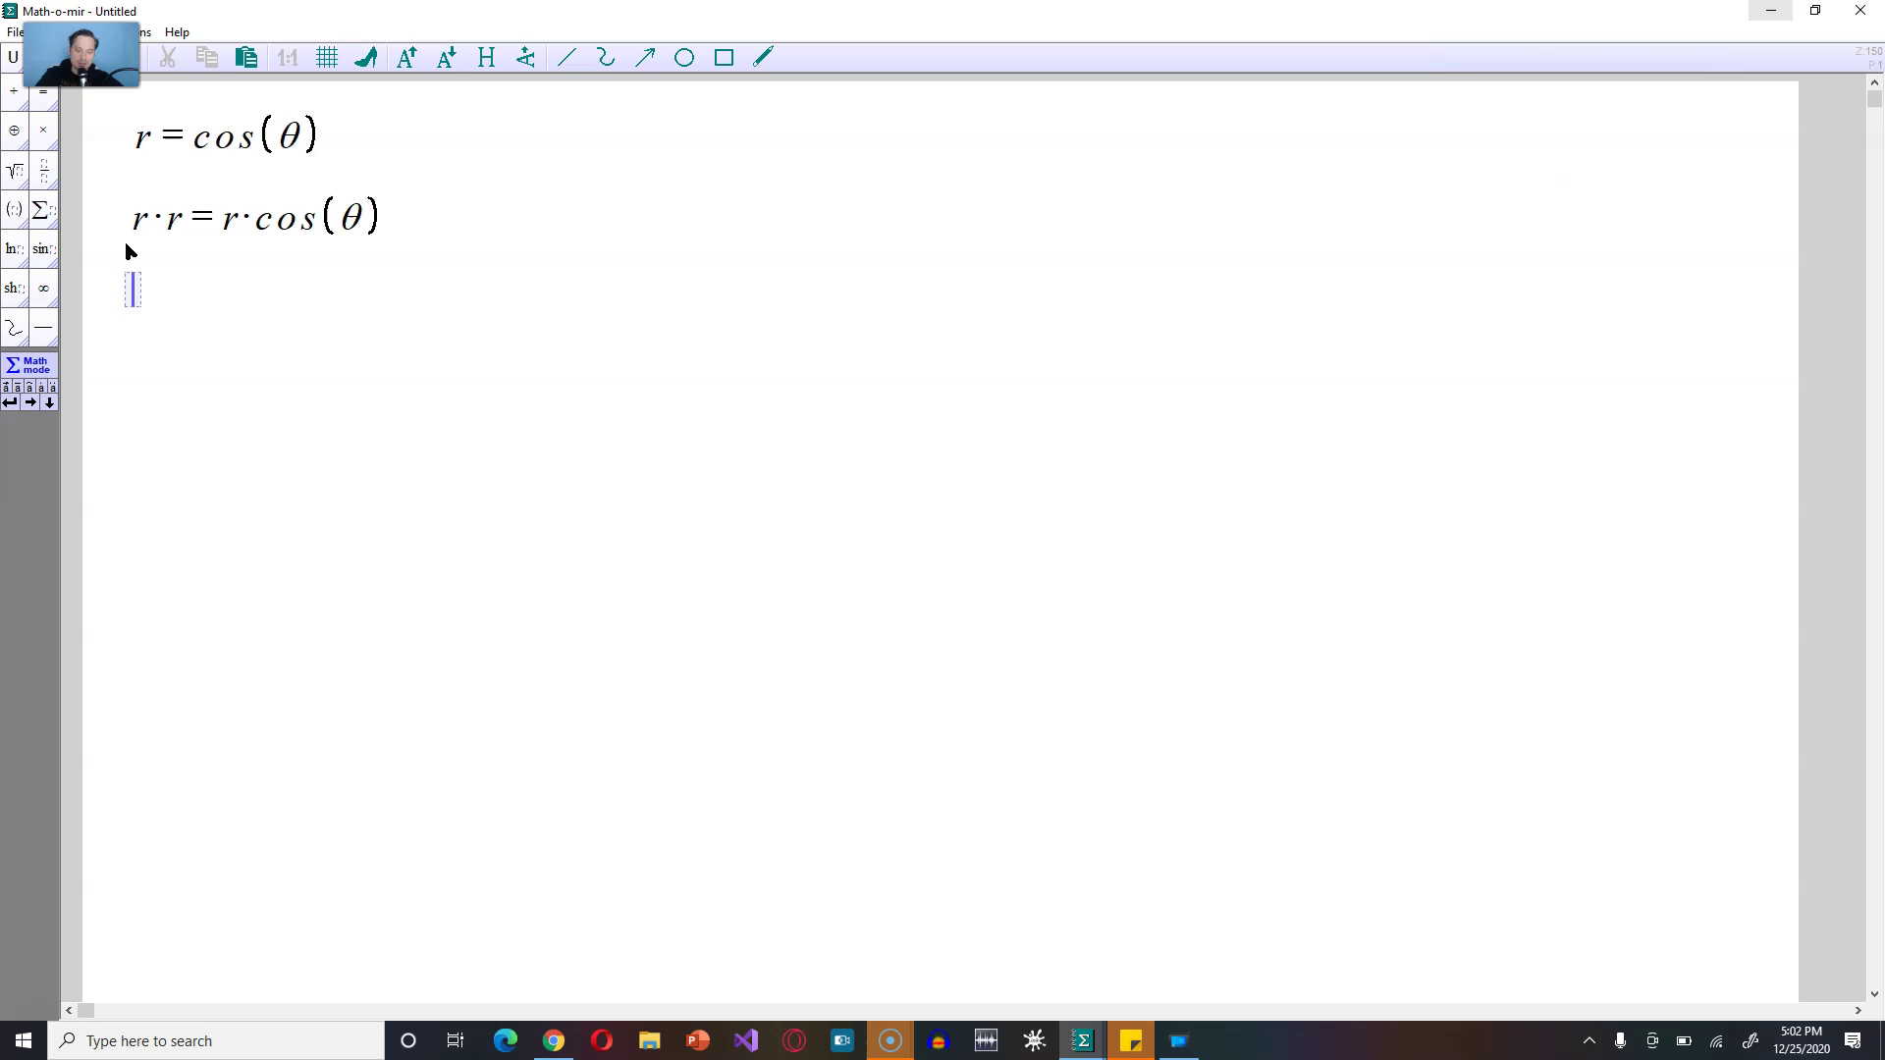
type("r^2=rcos(\\theta")
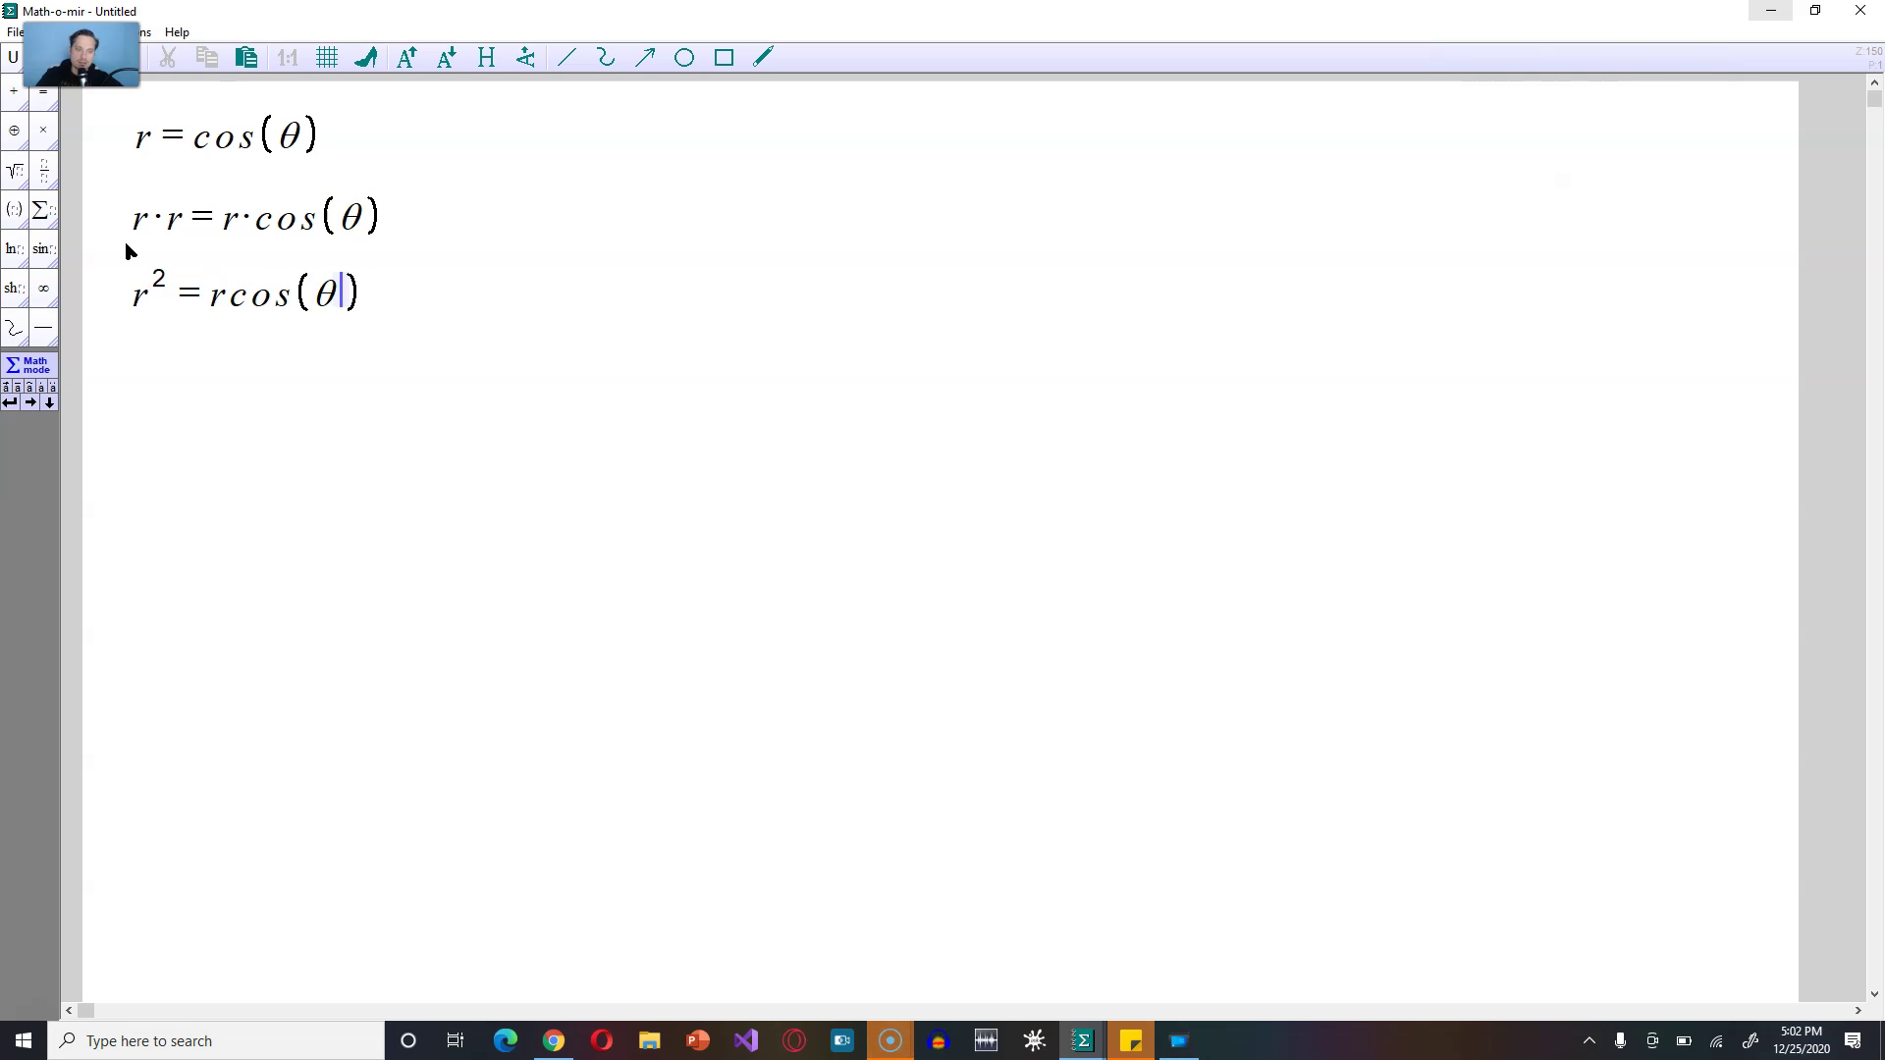
key("Right")
key("Return")
Step: Convert to Cartesian form x²+y² = x and rearrange it as x²−x+y² = 0
type("x^2+y^2=")
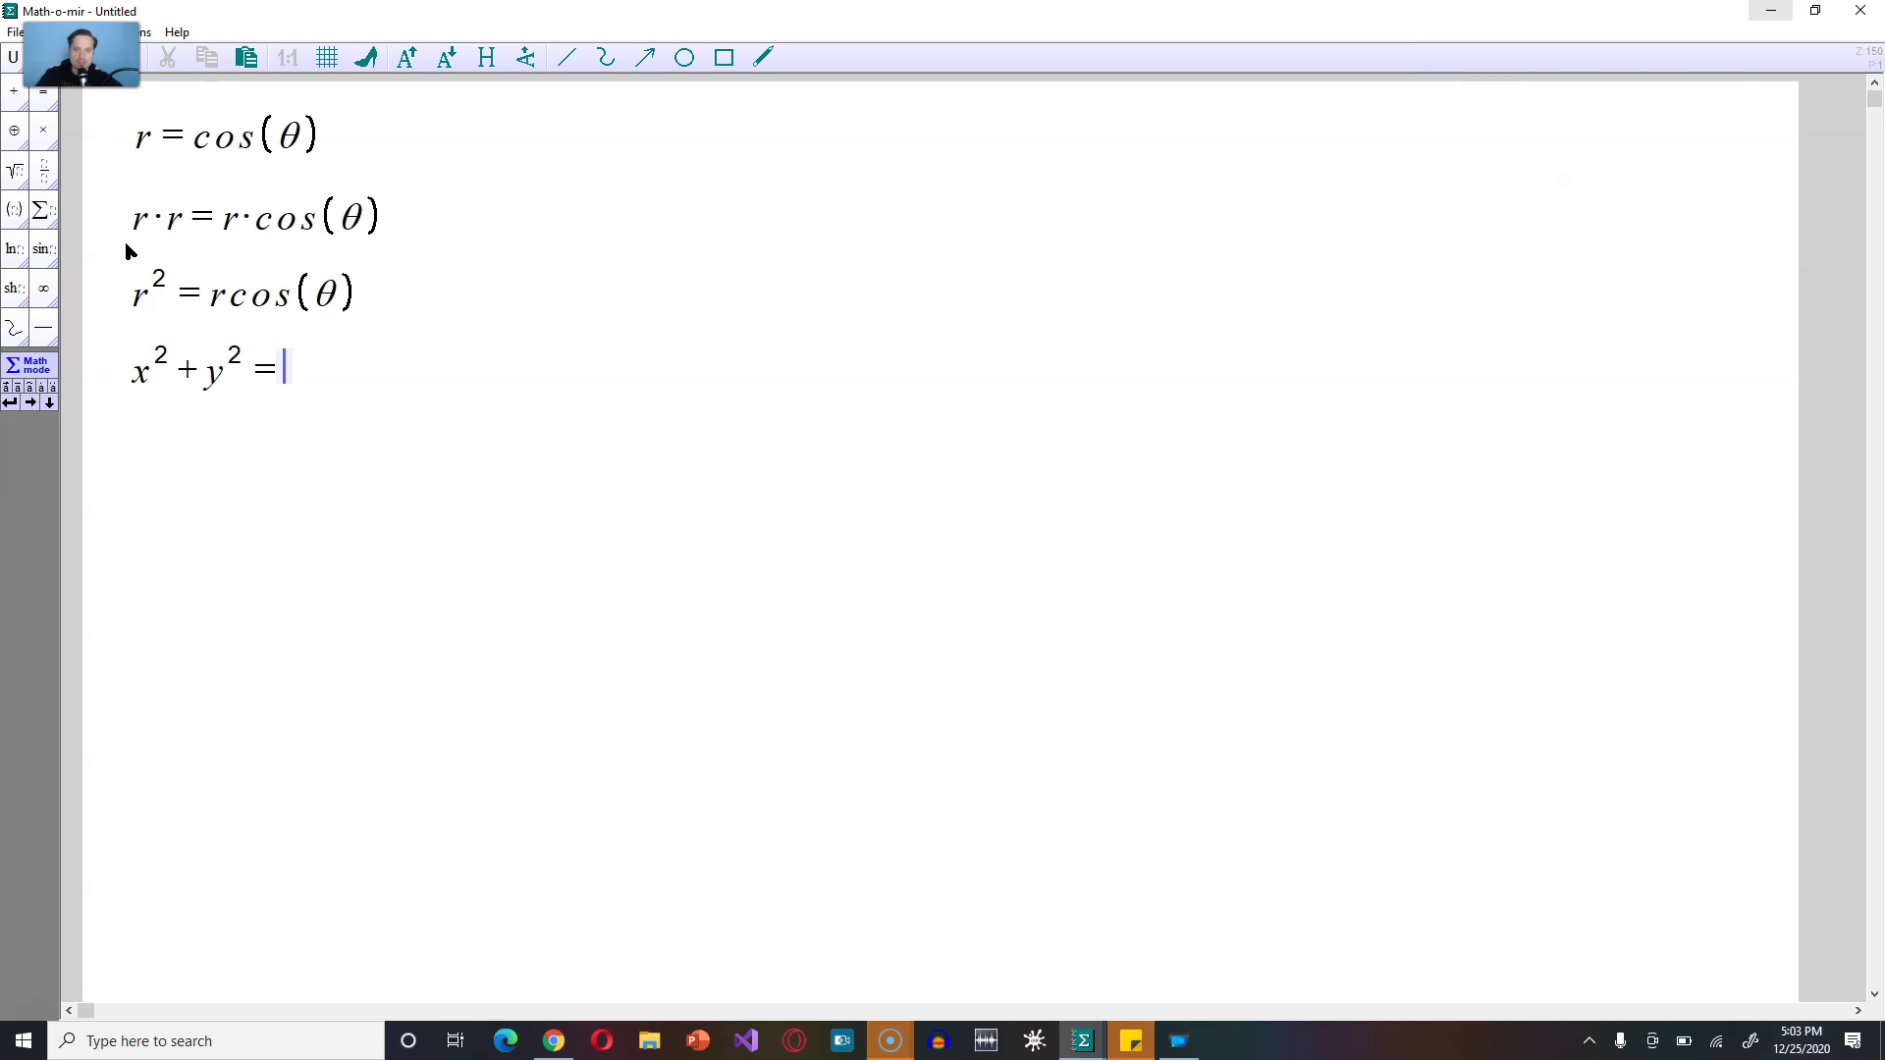
type("x")
key("Return")
type("x^2-x+y^2")
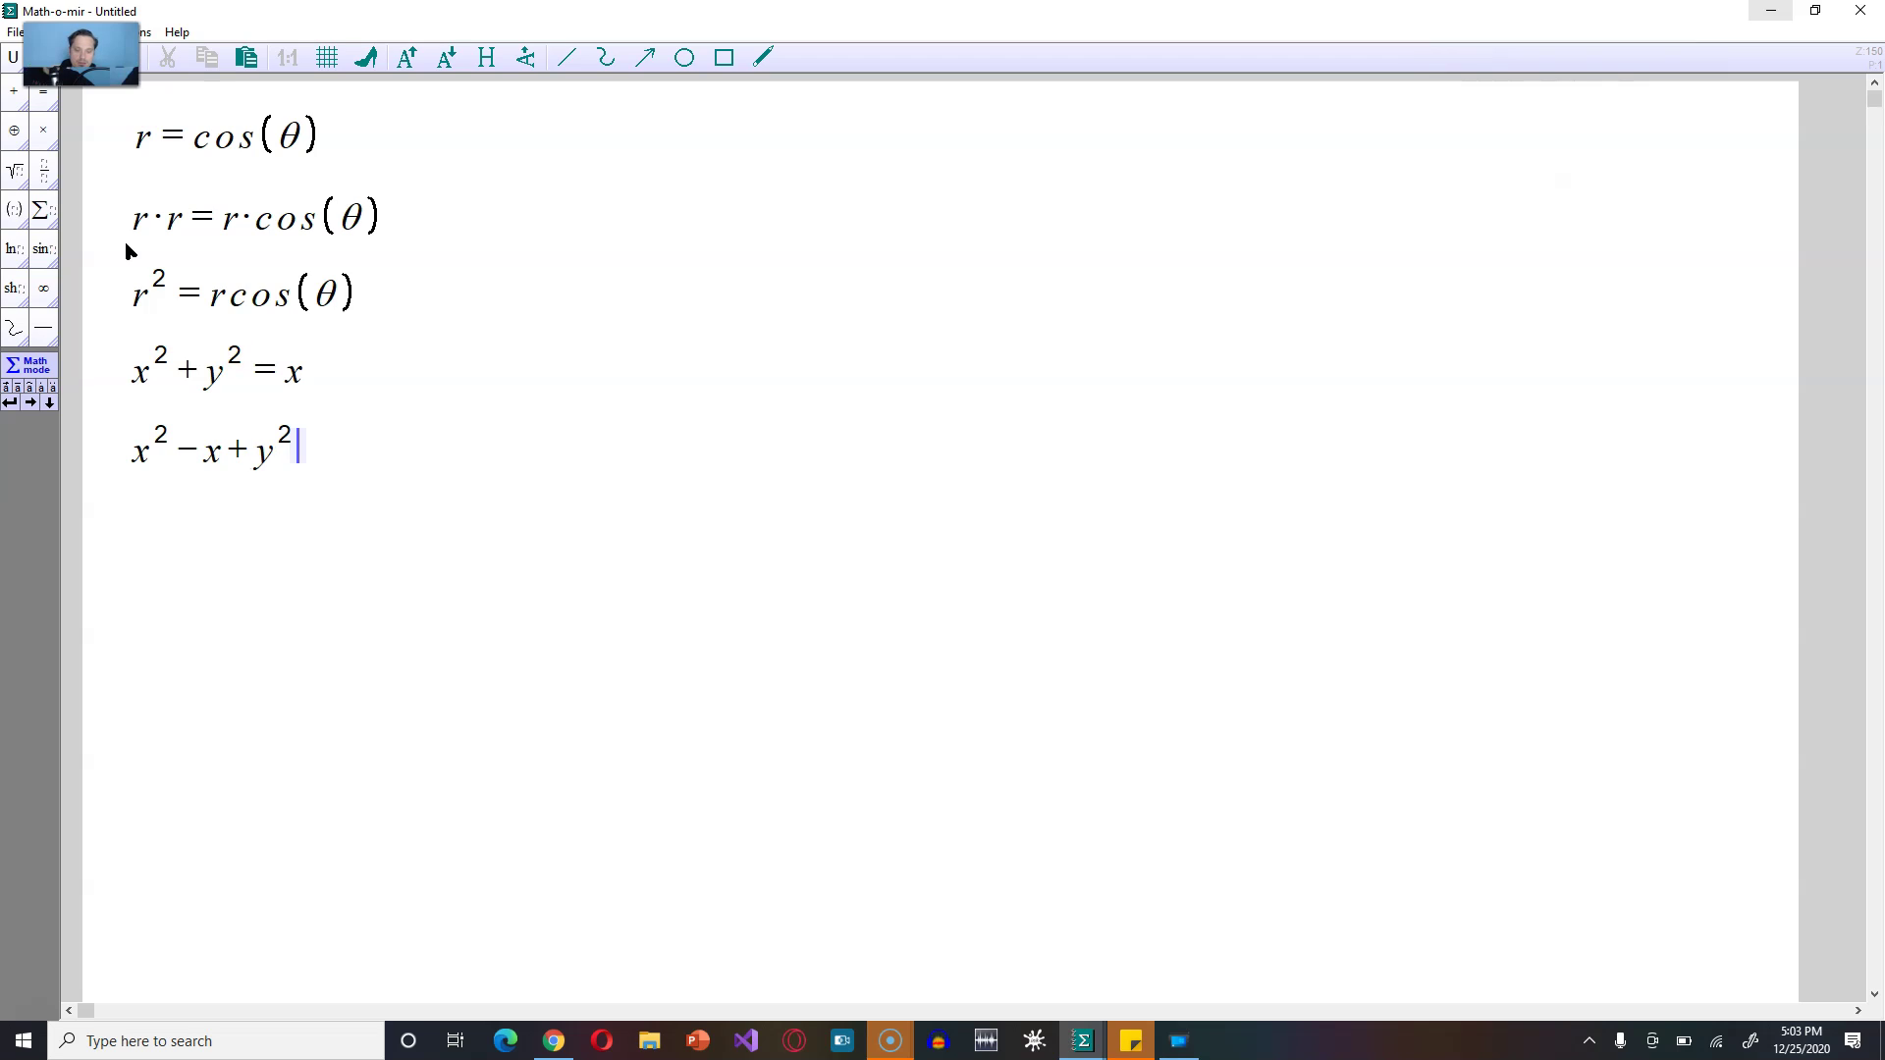
type("=0")
key("Return")
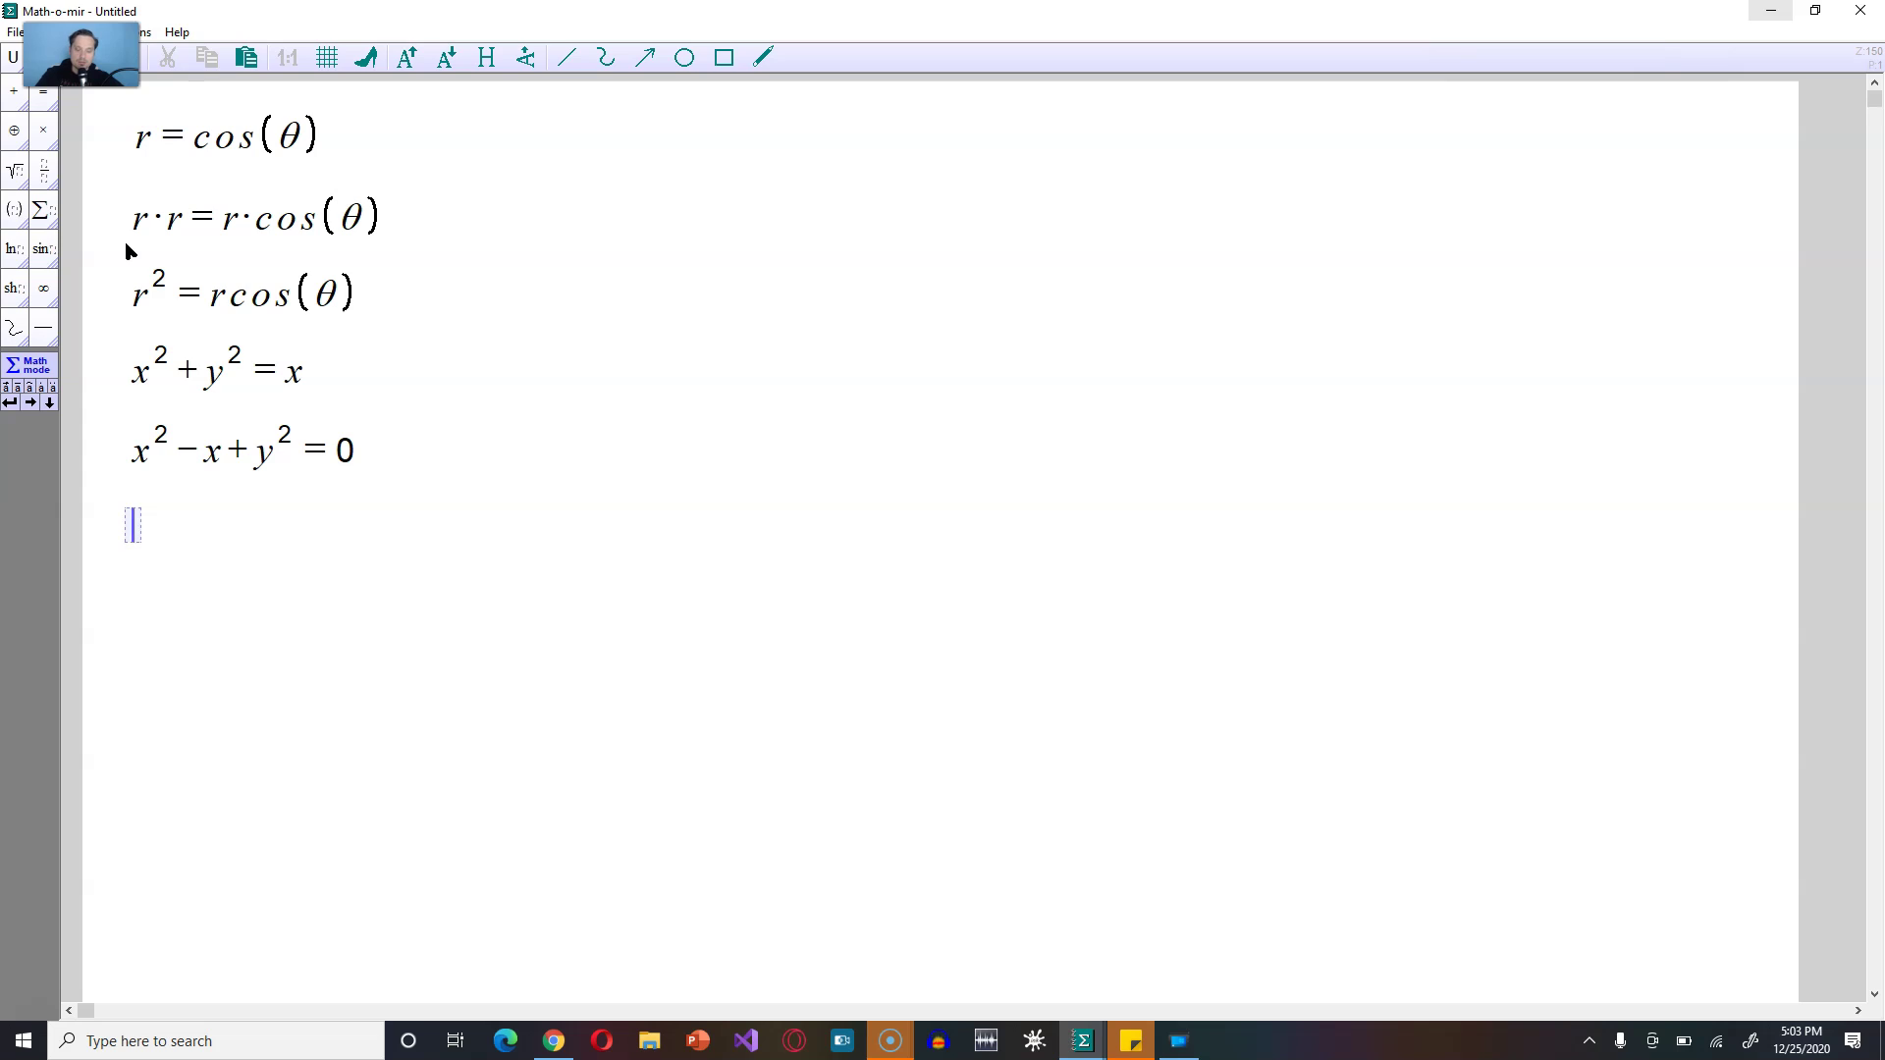
Step: Write the rule x²+bx+c ⇒ (x+b/2)² + c − (b/2)² with b/2 as stacked fractions
type("x^2+bx+c=")
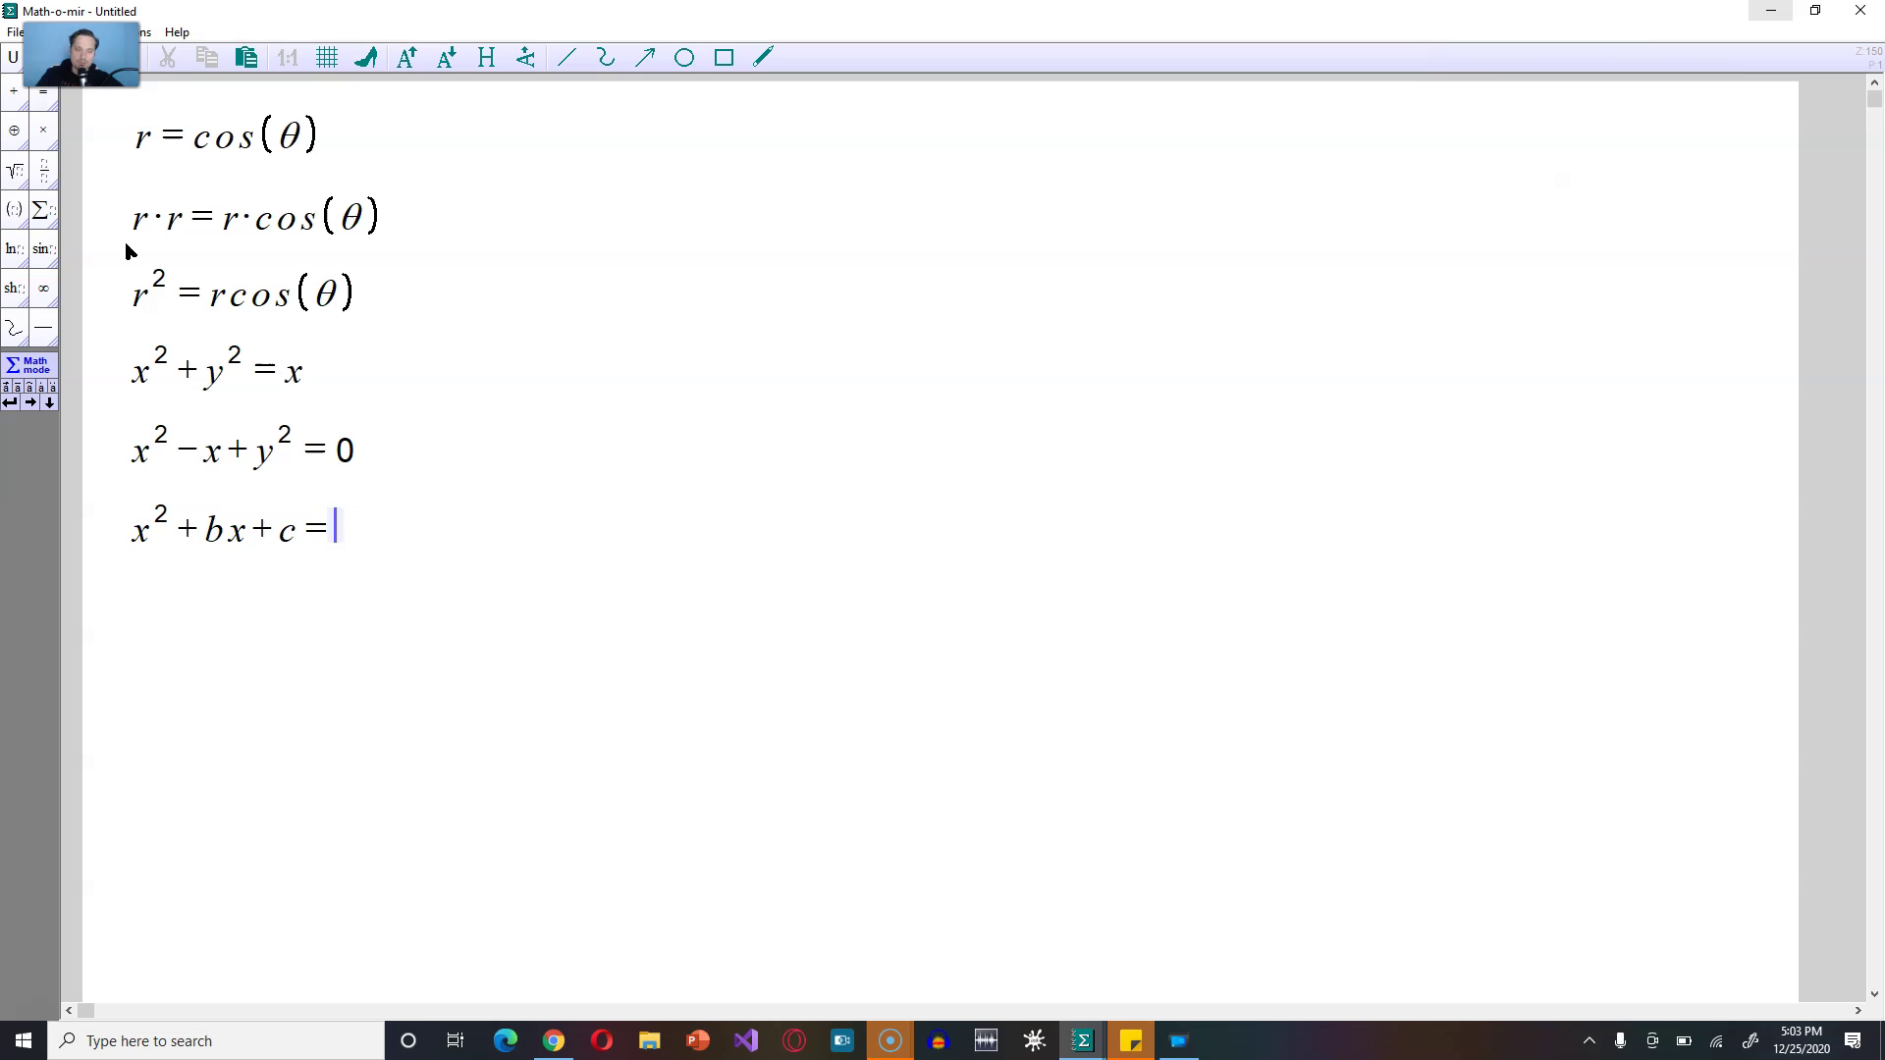
type(">")
type("(x")
type("+/")
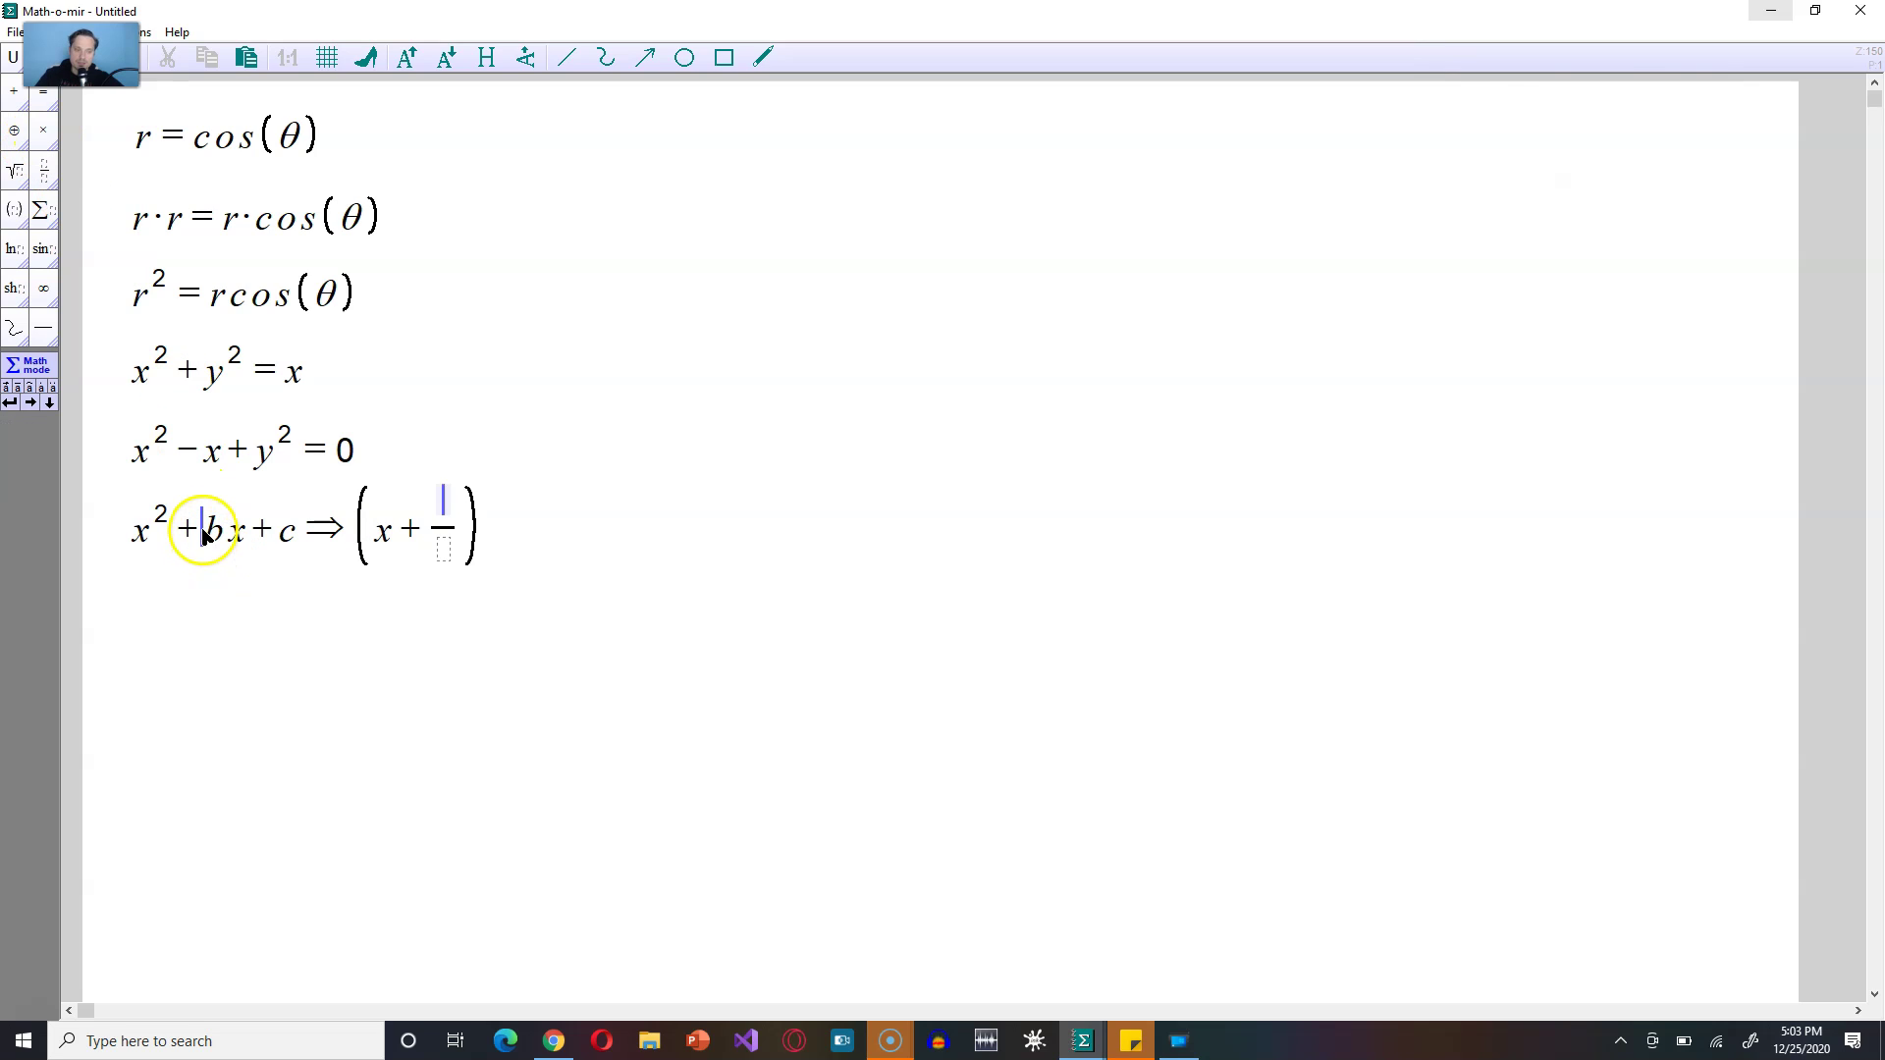
left_click(521, 608)
type("b")
key("Down")
type("2")
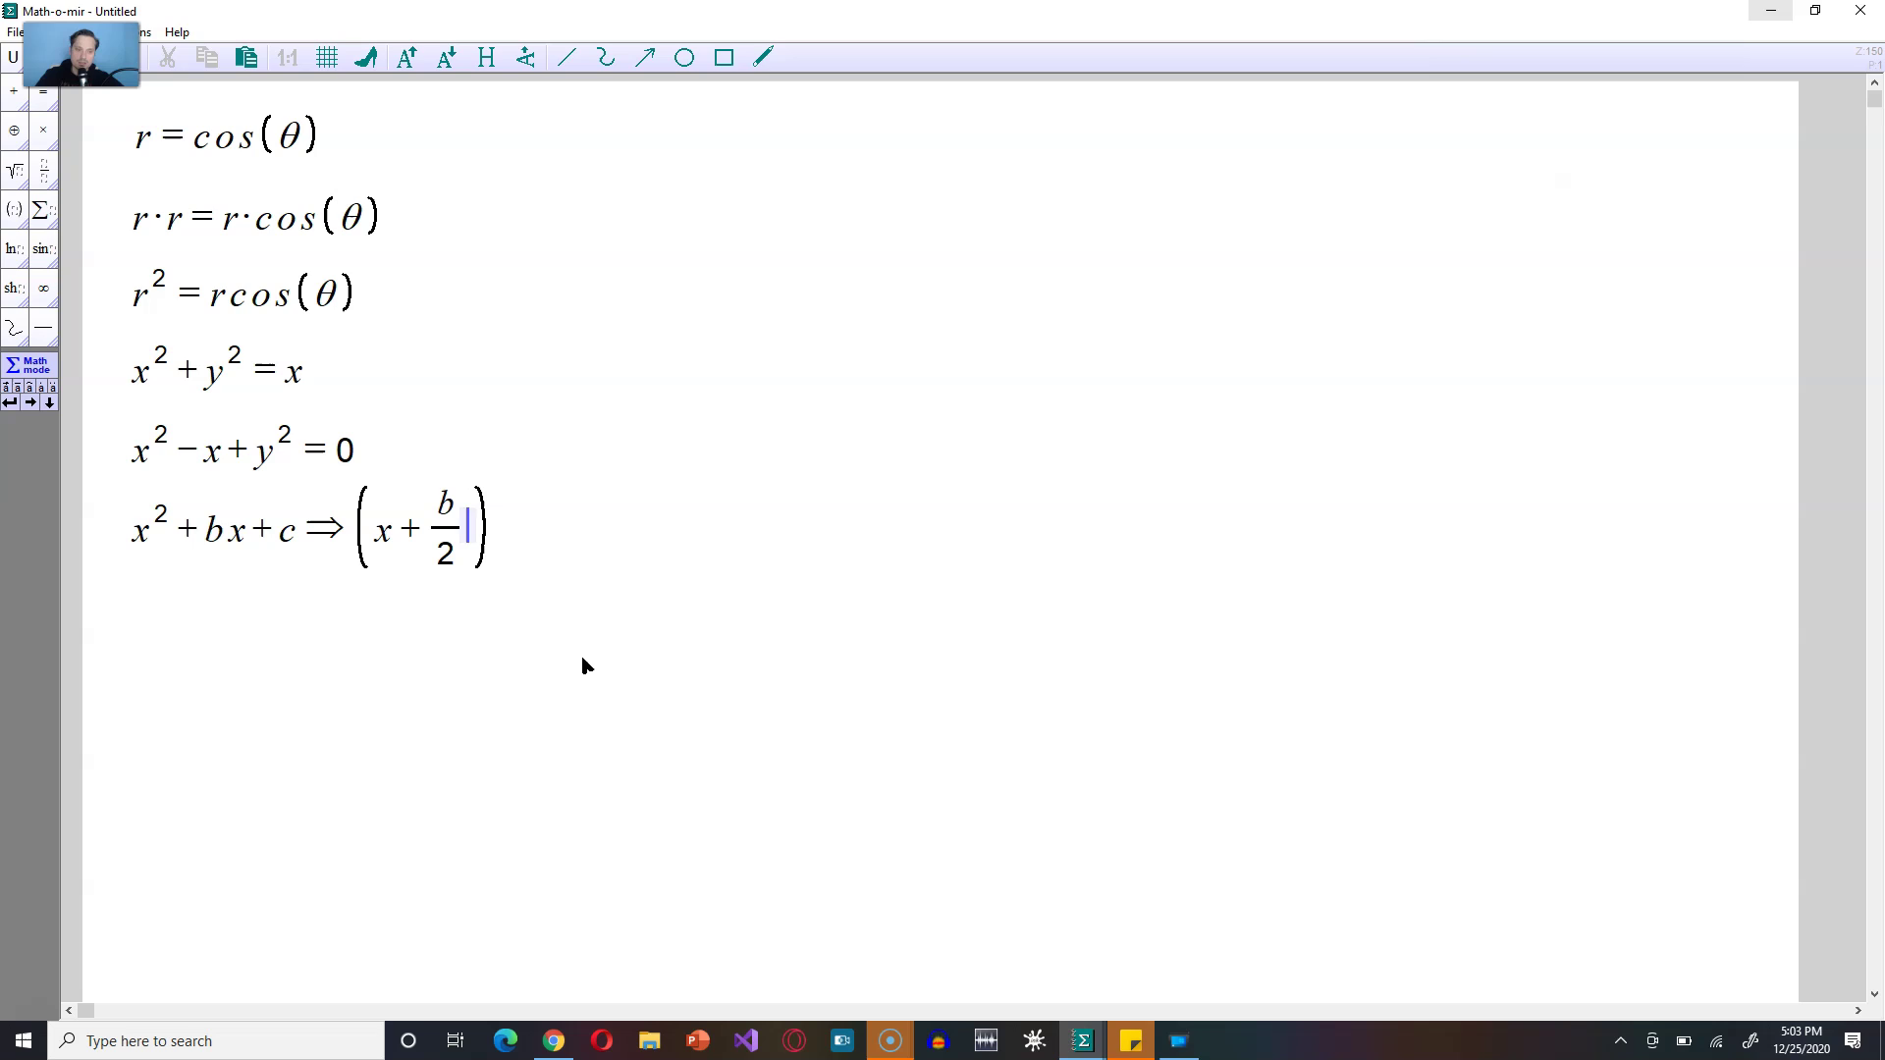
key("Right")
type("^2")
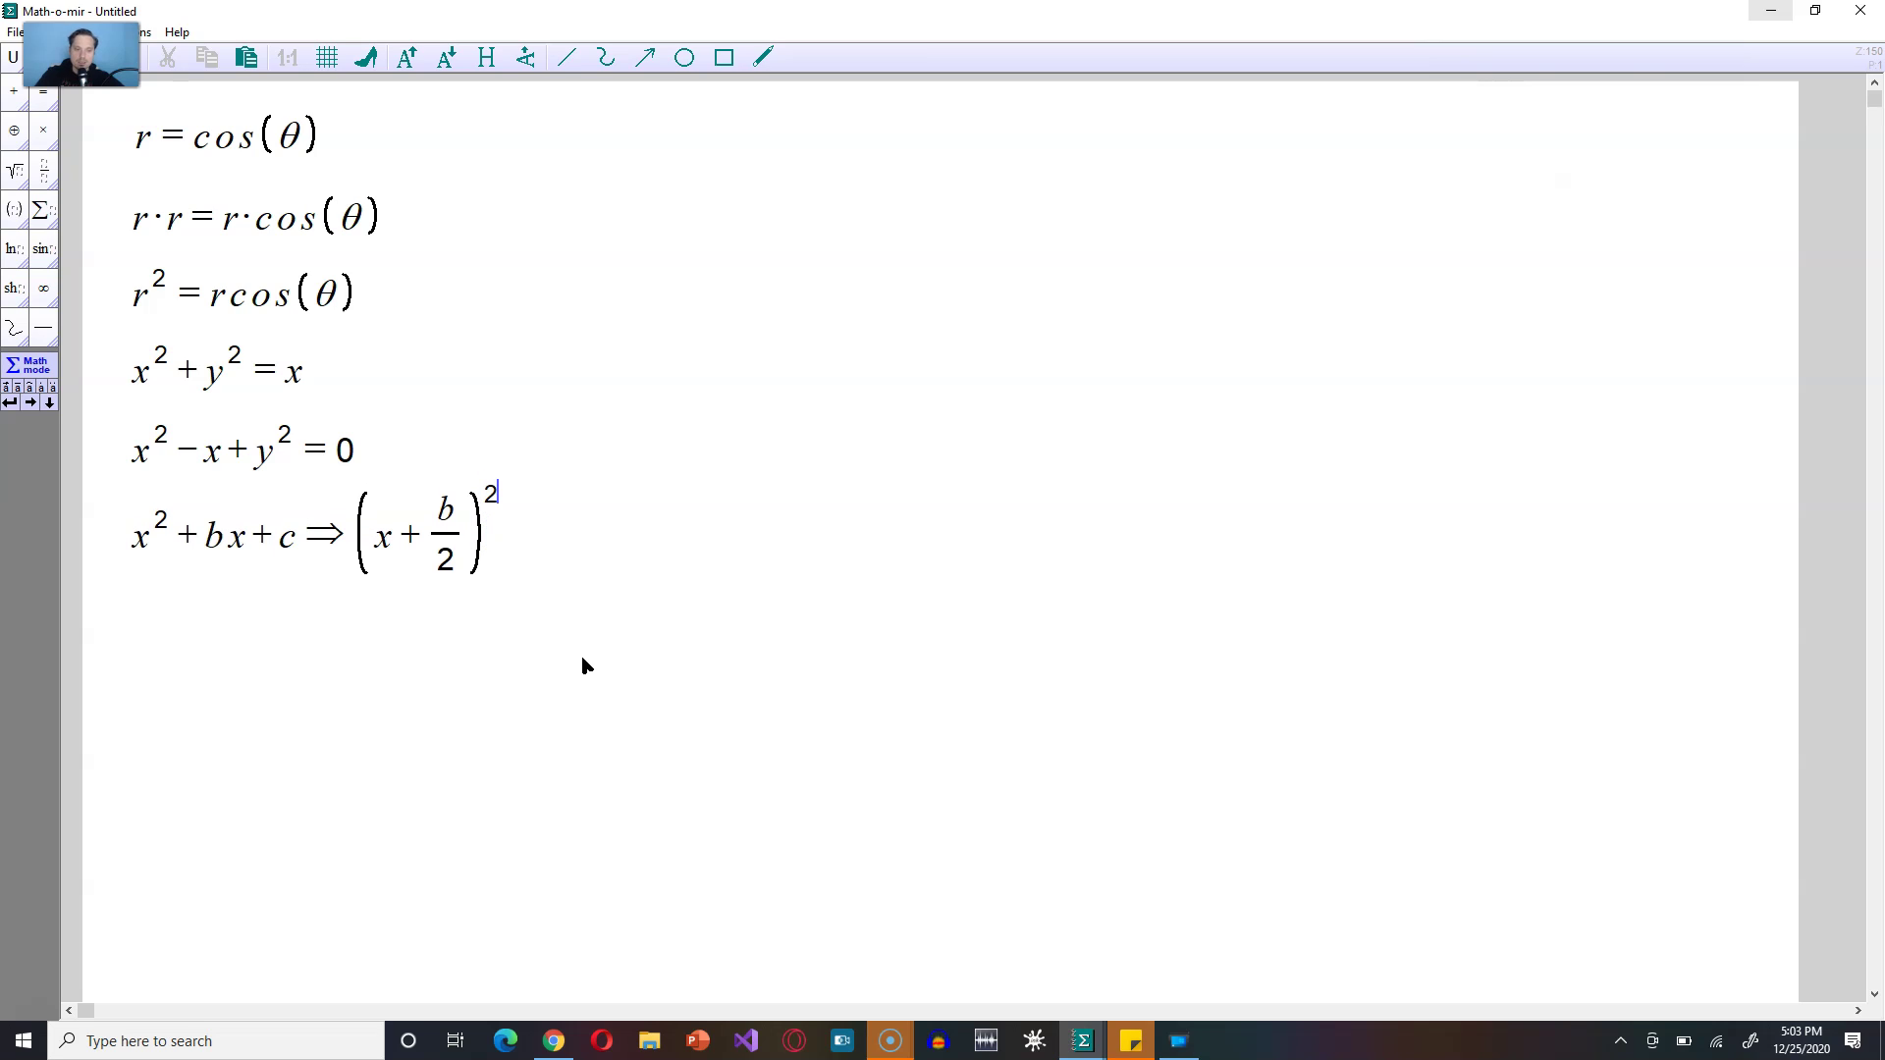
key("Right")
type("+c-")
type("(")
type("b/2)^2")
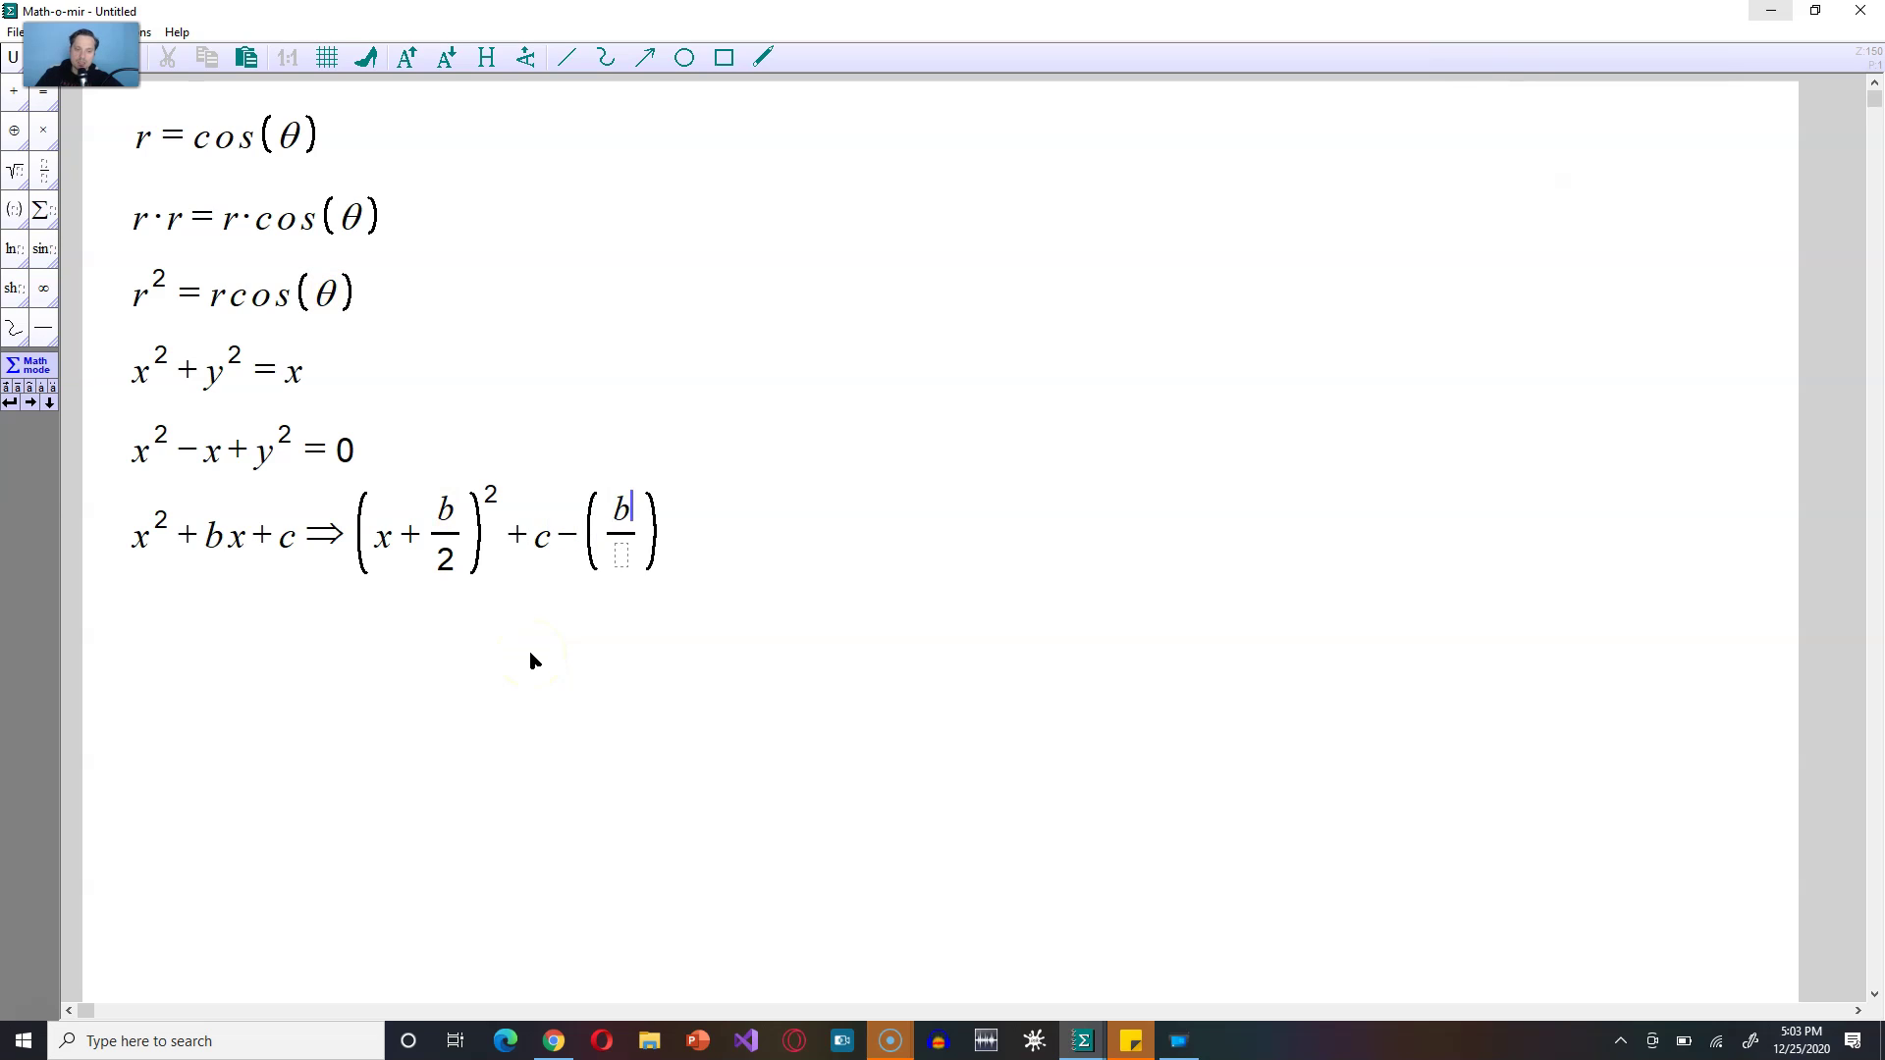
key("Return")
Step: Change x²−x to x²−1x, then start a new line with (x−1/2)² + y²
left_click(206, 452)
type("1")
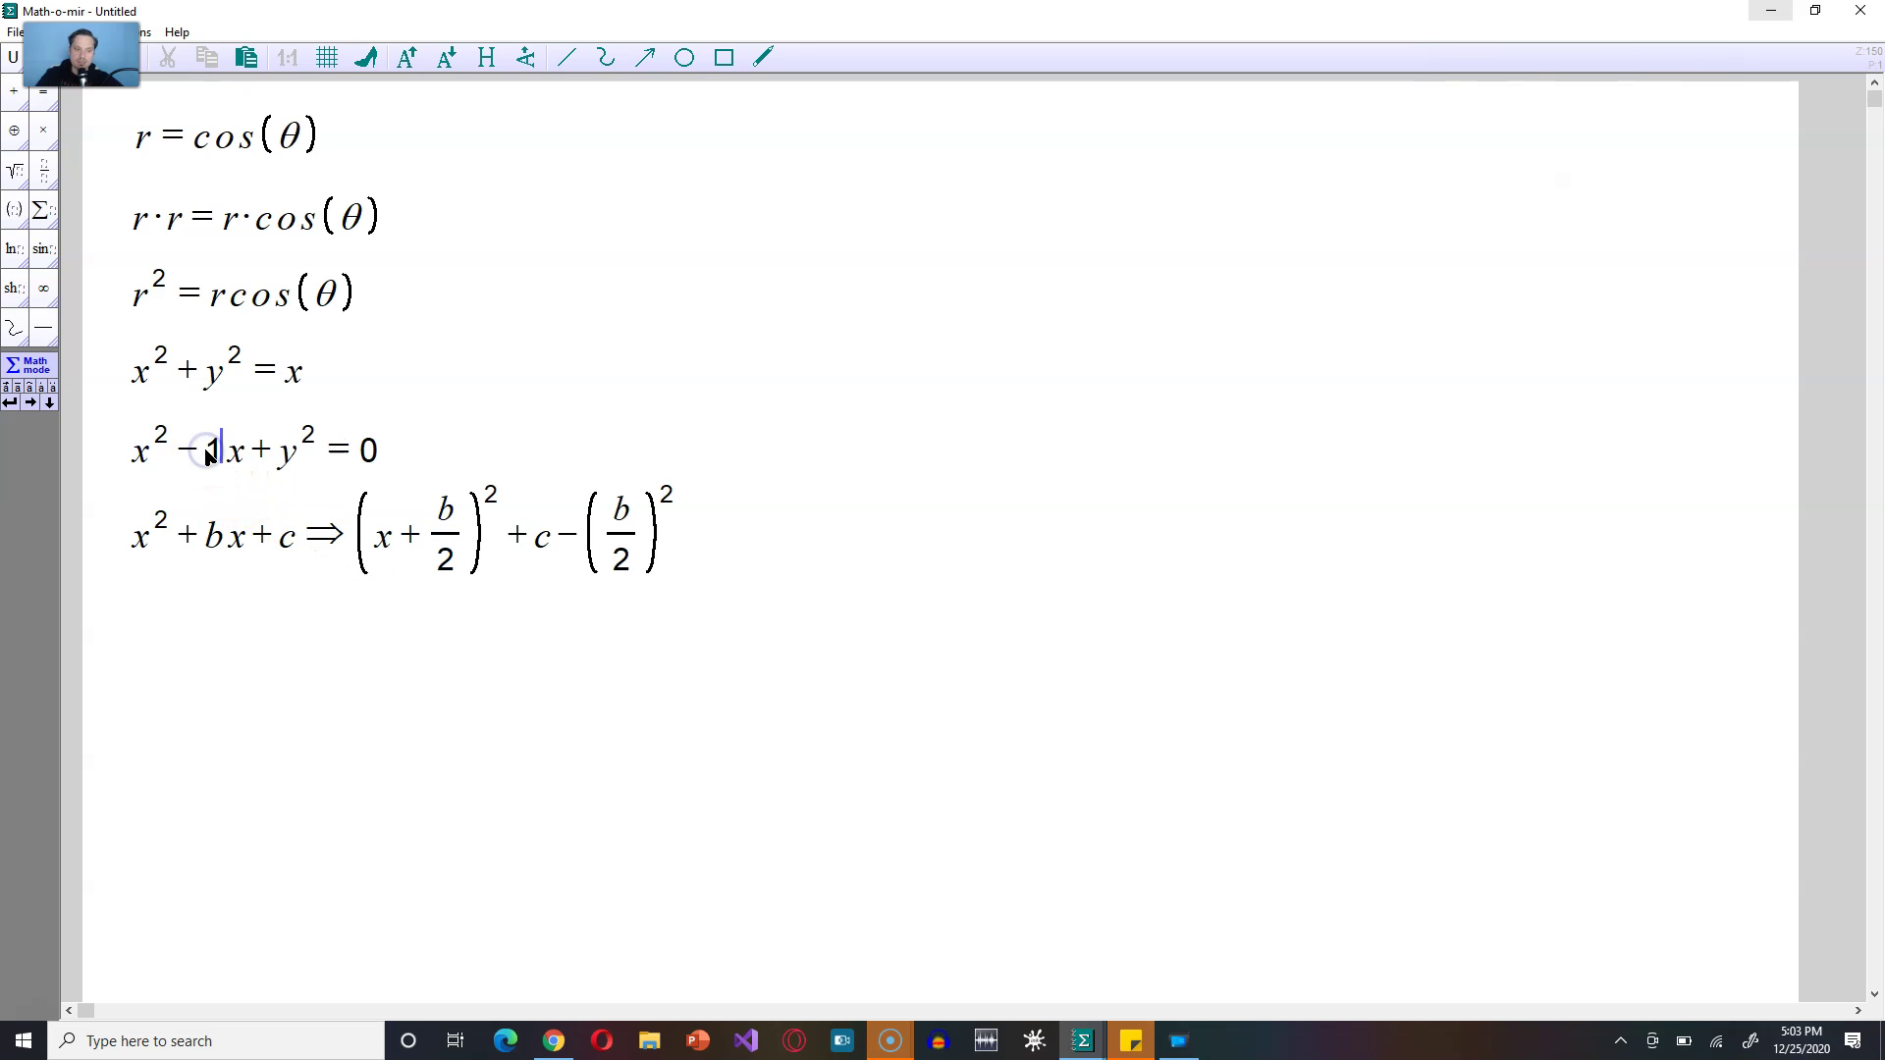
left_click(130, 616)
type("(x-/")
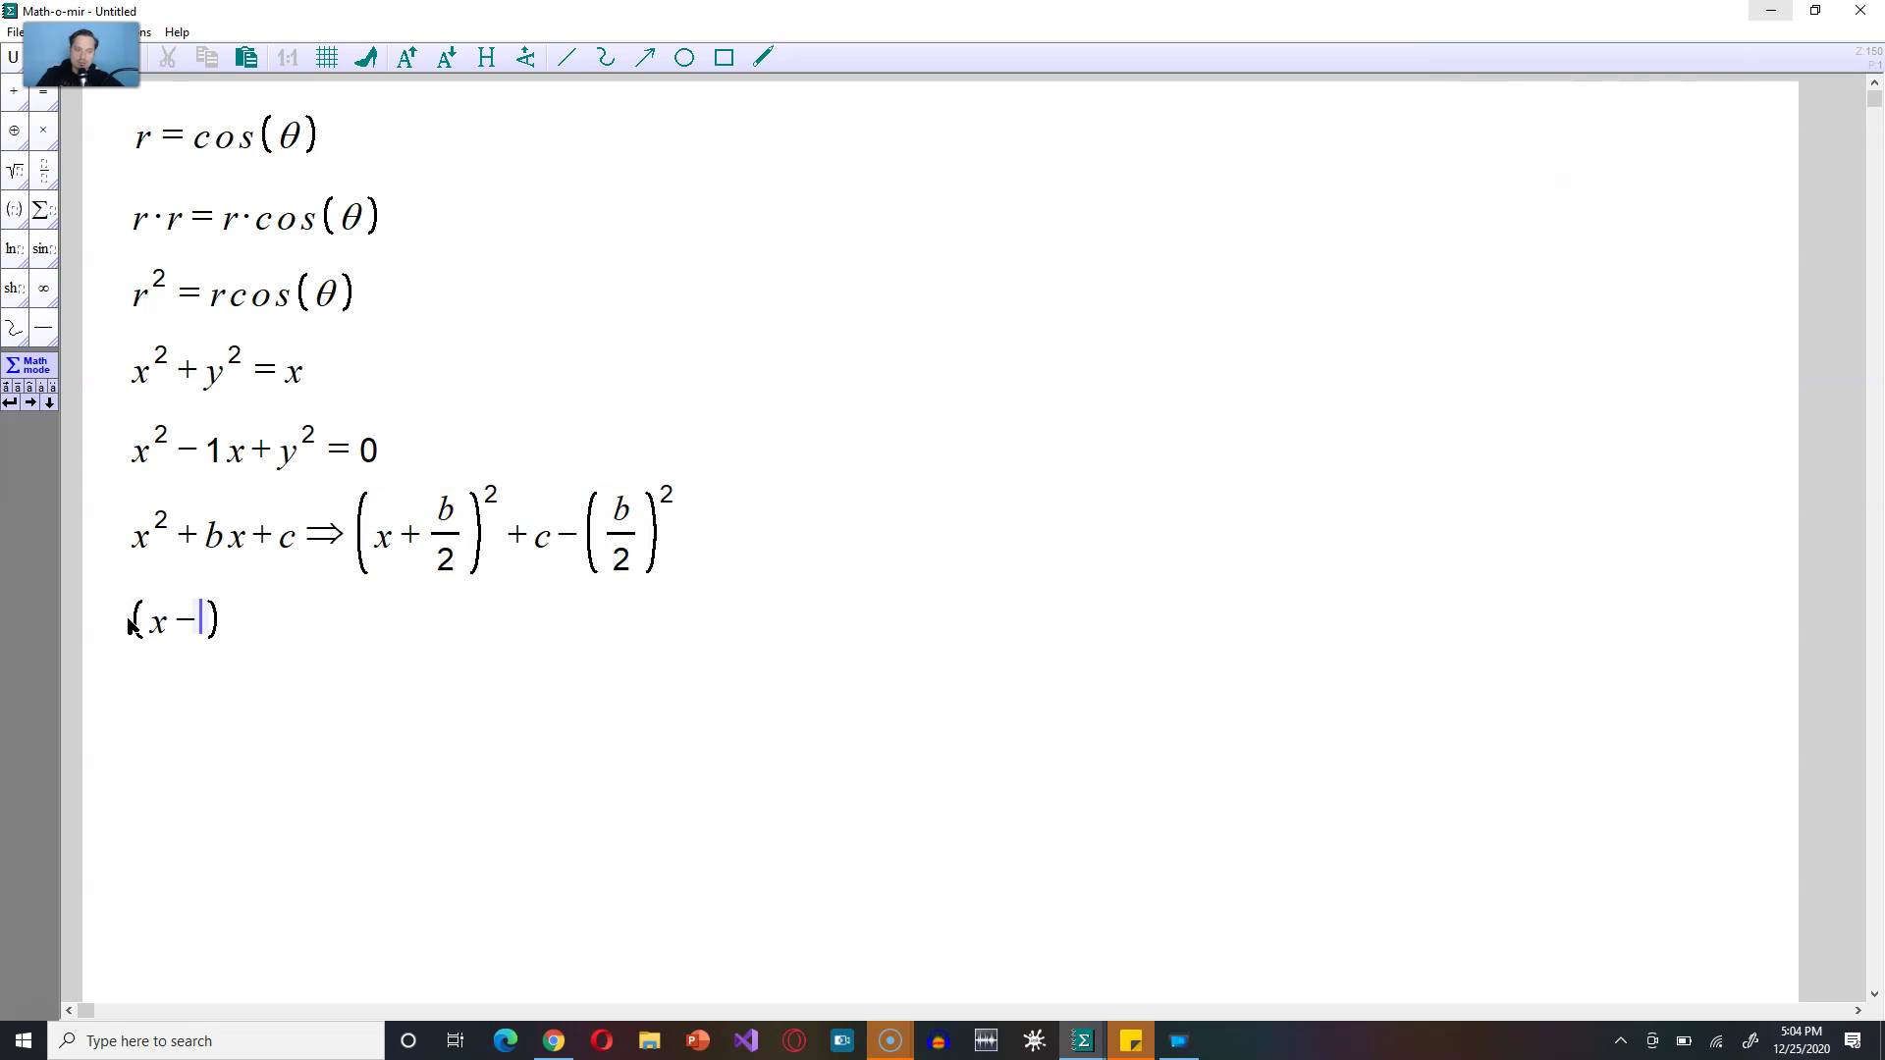
type("12")
key("Right")
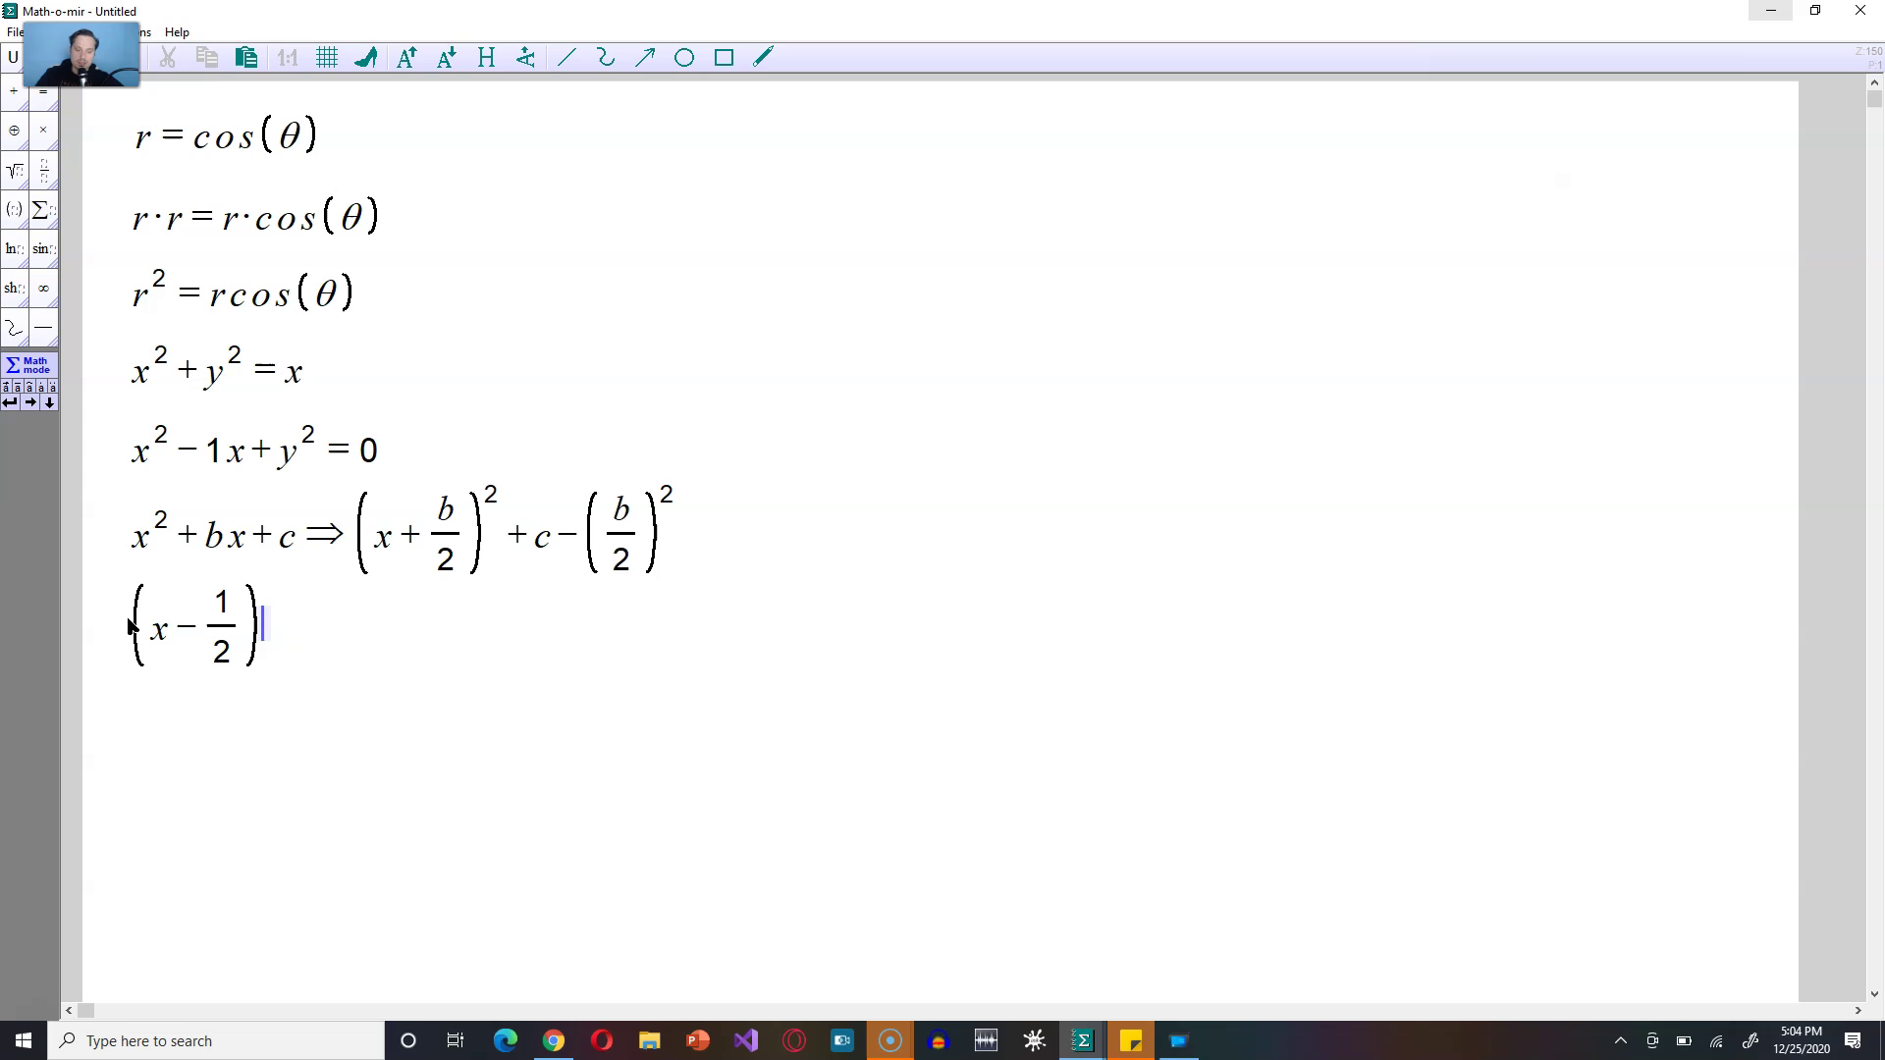
type("^2")
key("Right")
type("+")
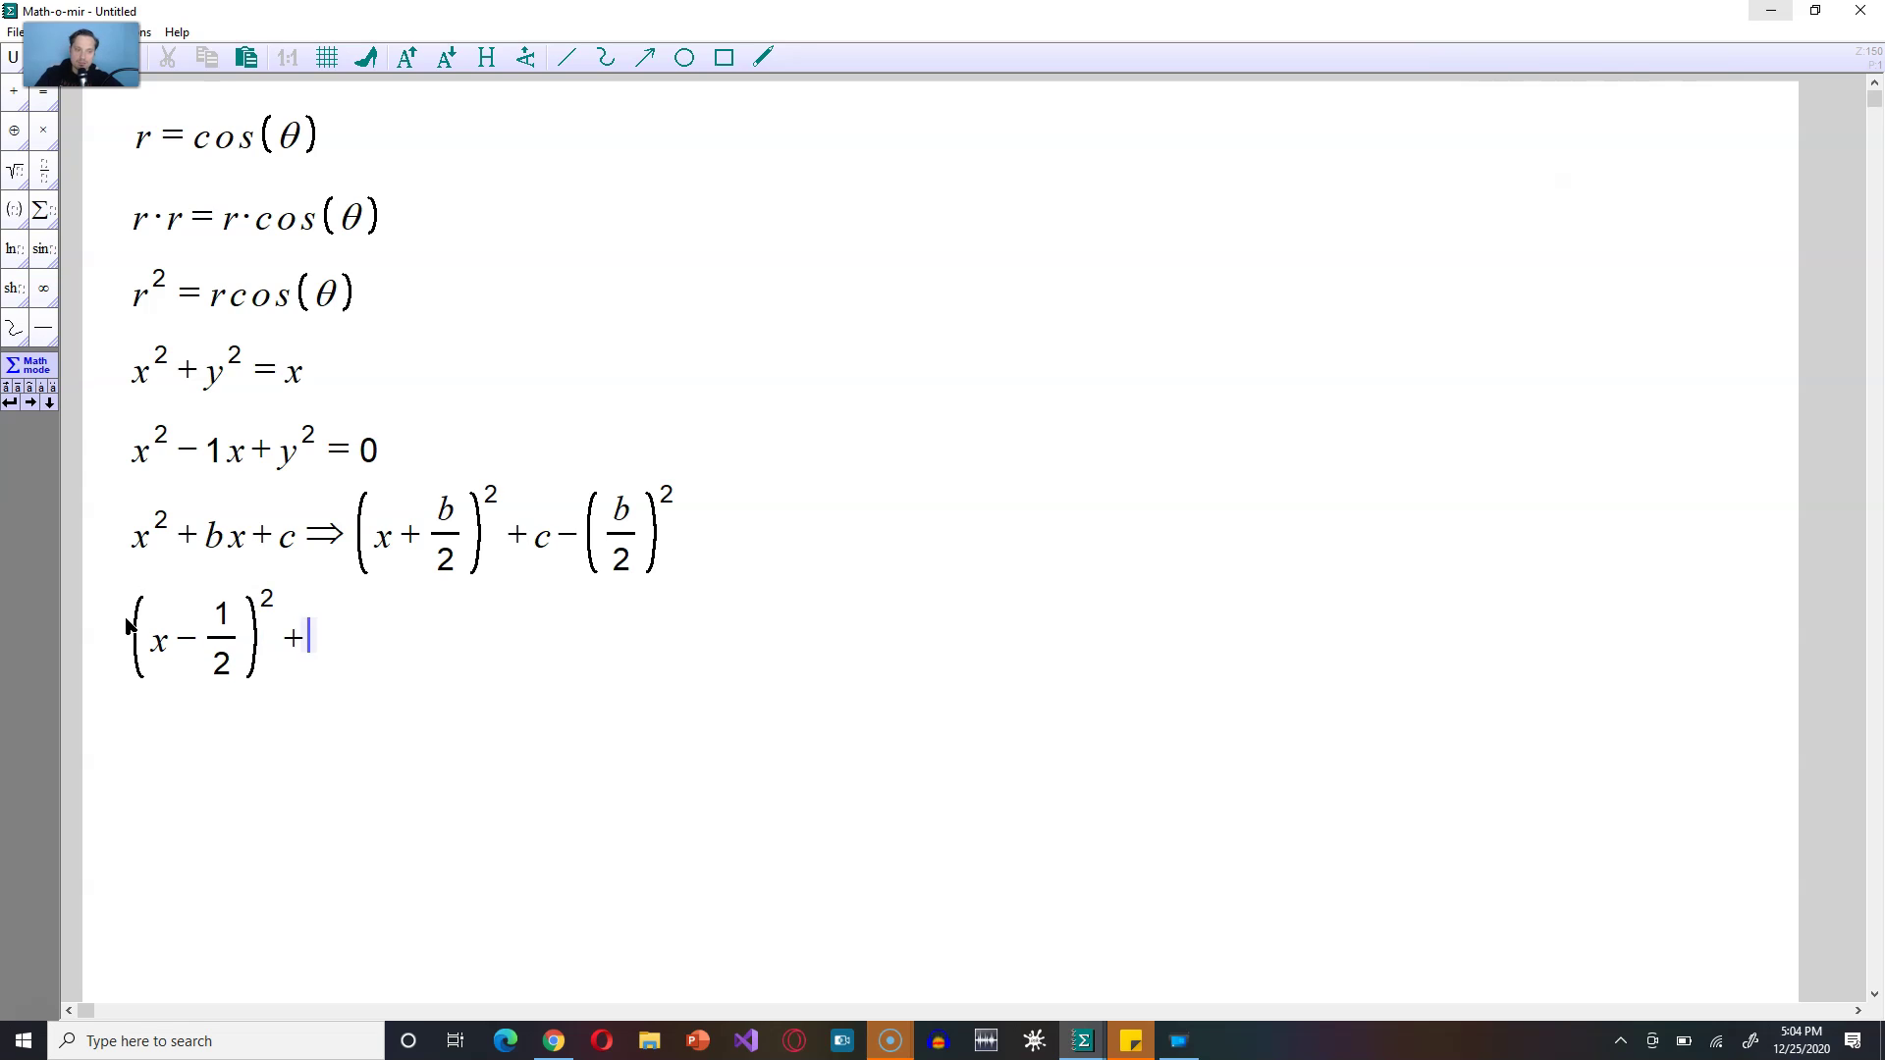
type("y^2")
Step: Insert −(1/2)² before y² and end the line with = 0
key("Right")
key("Left")
key("Left")
type("-(1/")
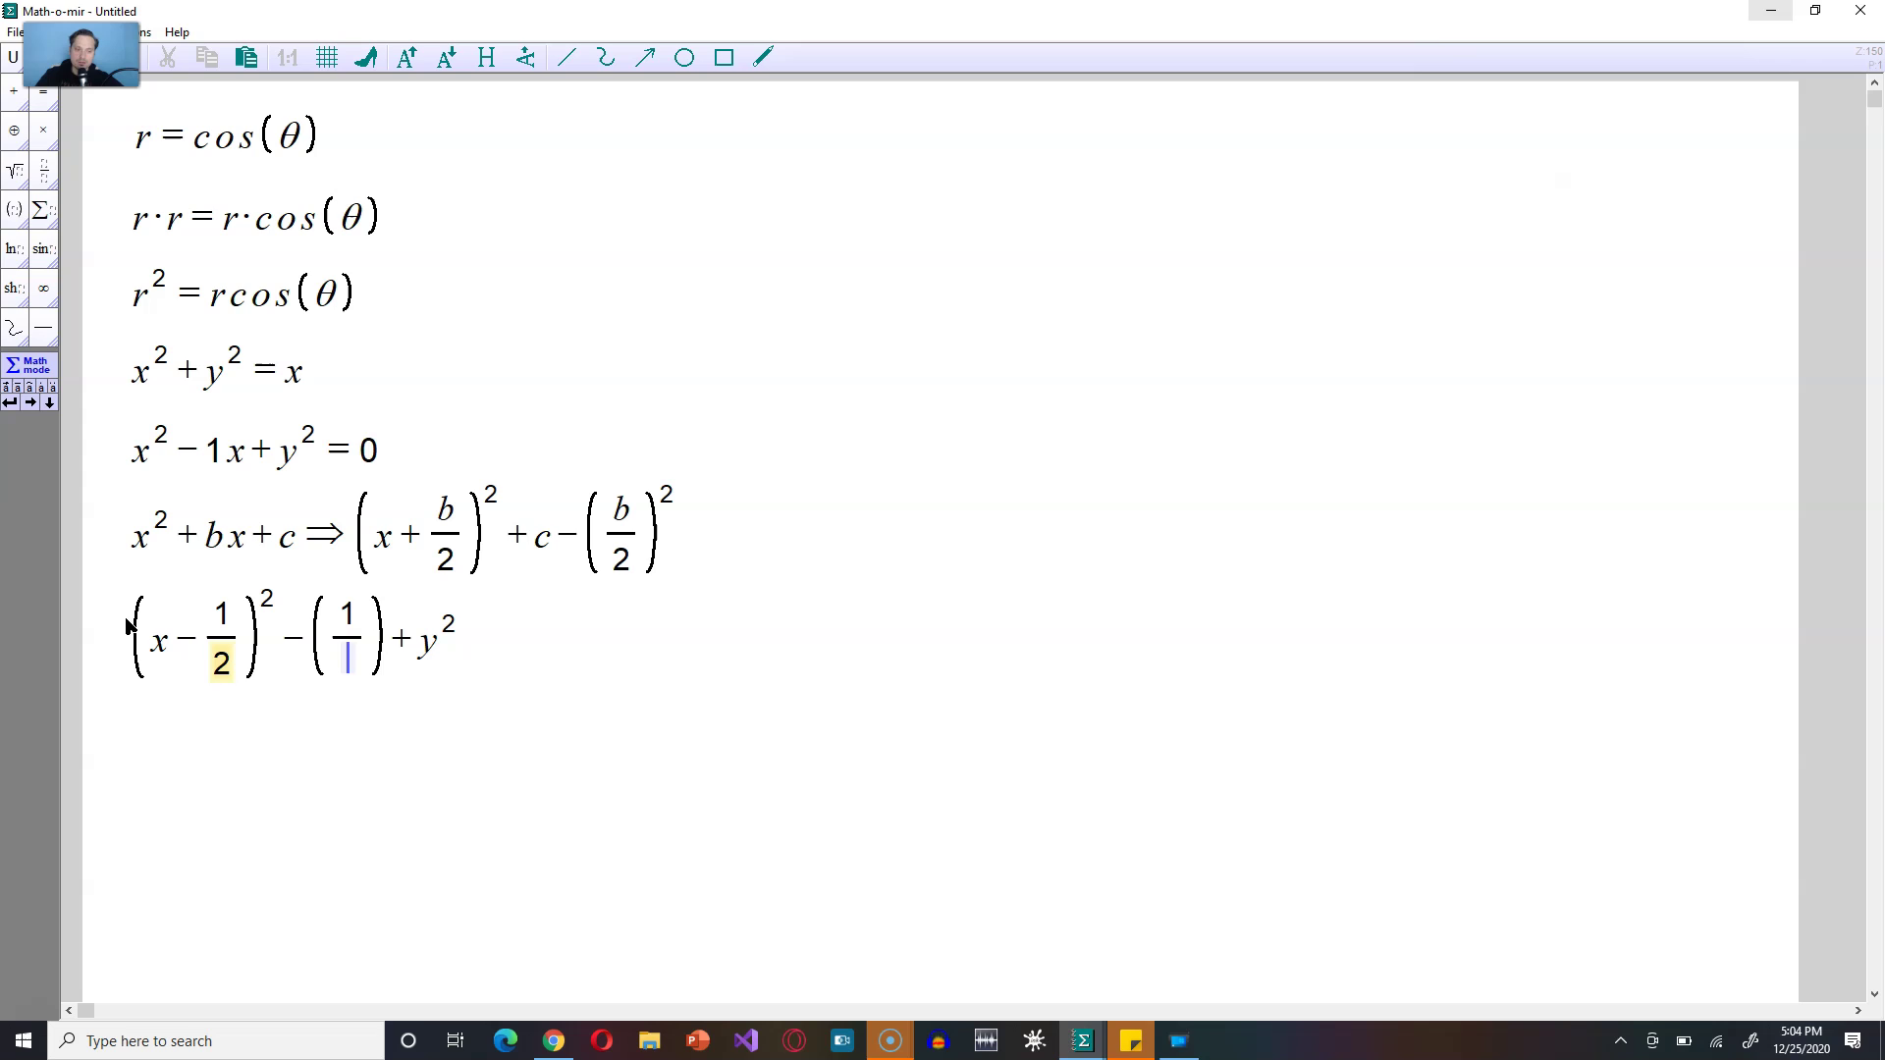
type("2)^2")
key("Right")
key("Right")
key("Right")
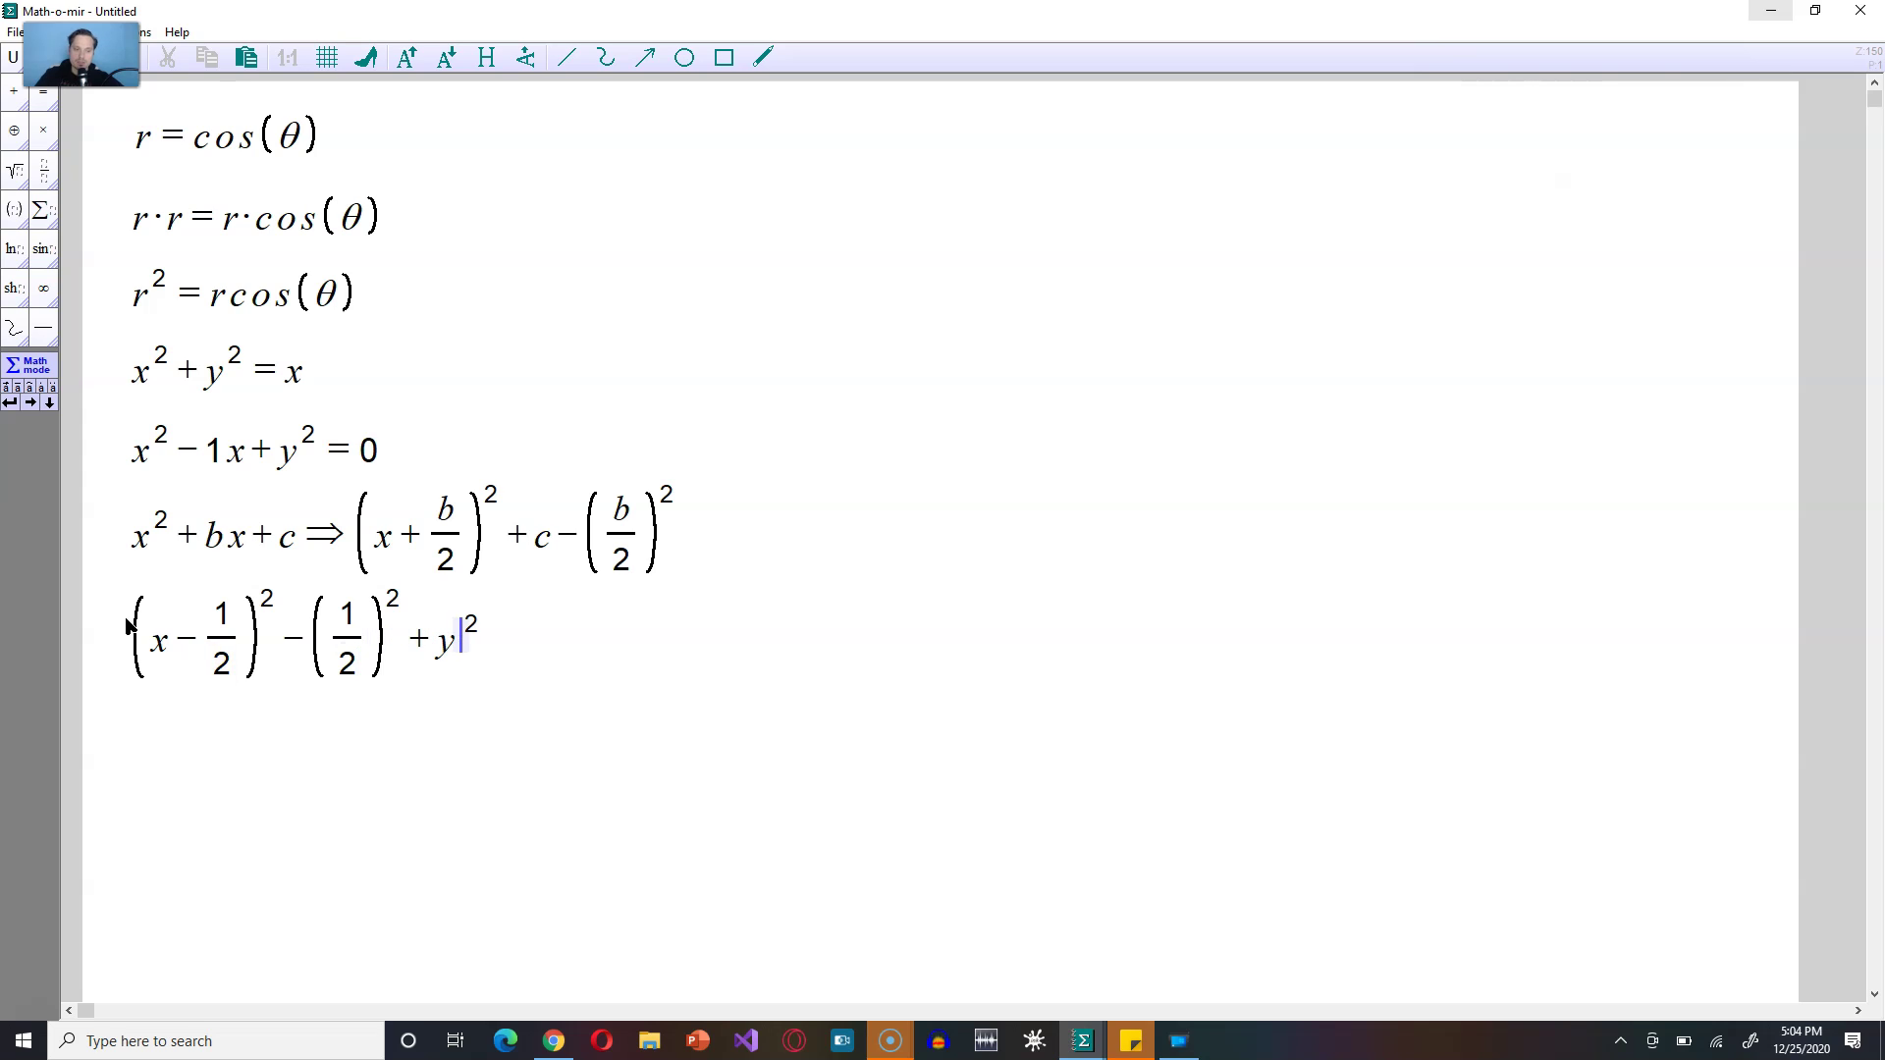
type("= 0")
key("Return")
Step: Write the line (x−1/2)² − 1/4 + y² = 0
type("(")
type("x-1/2)")
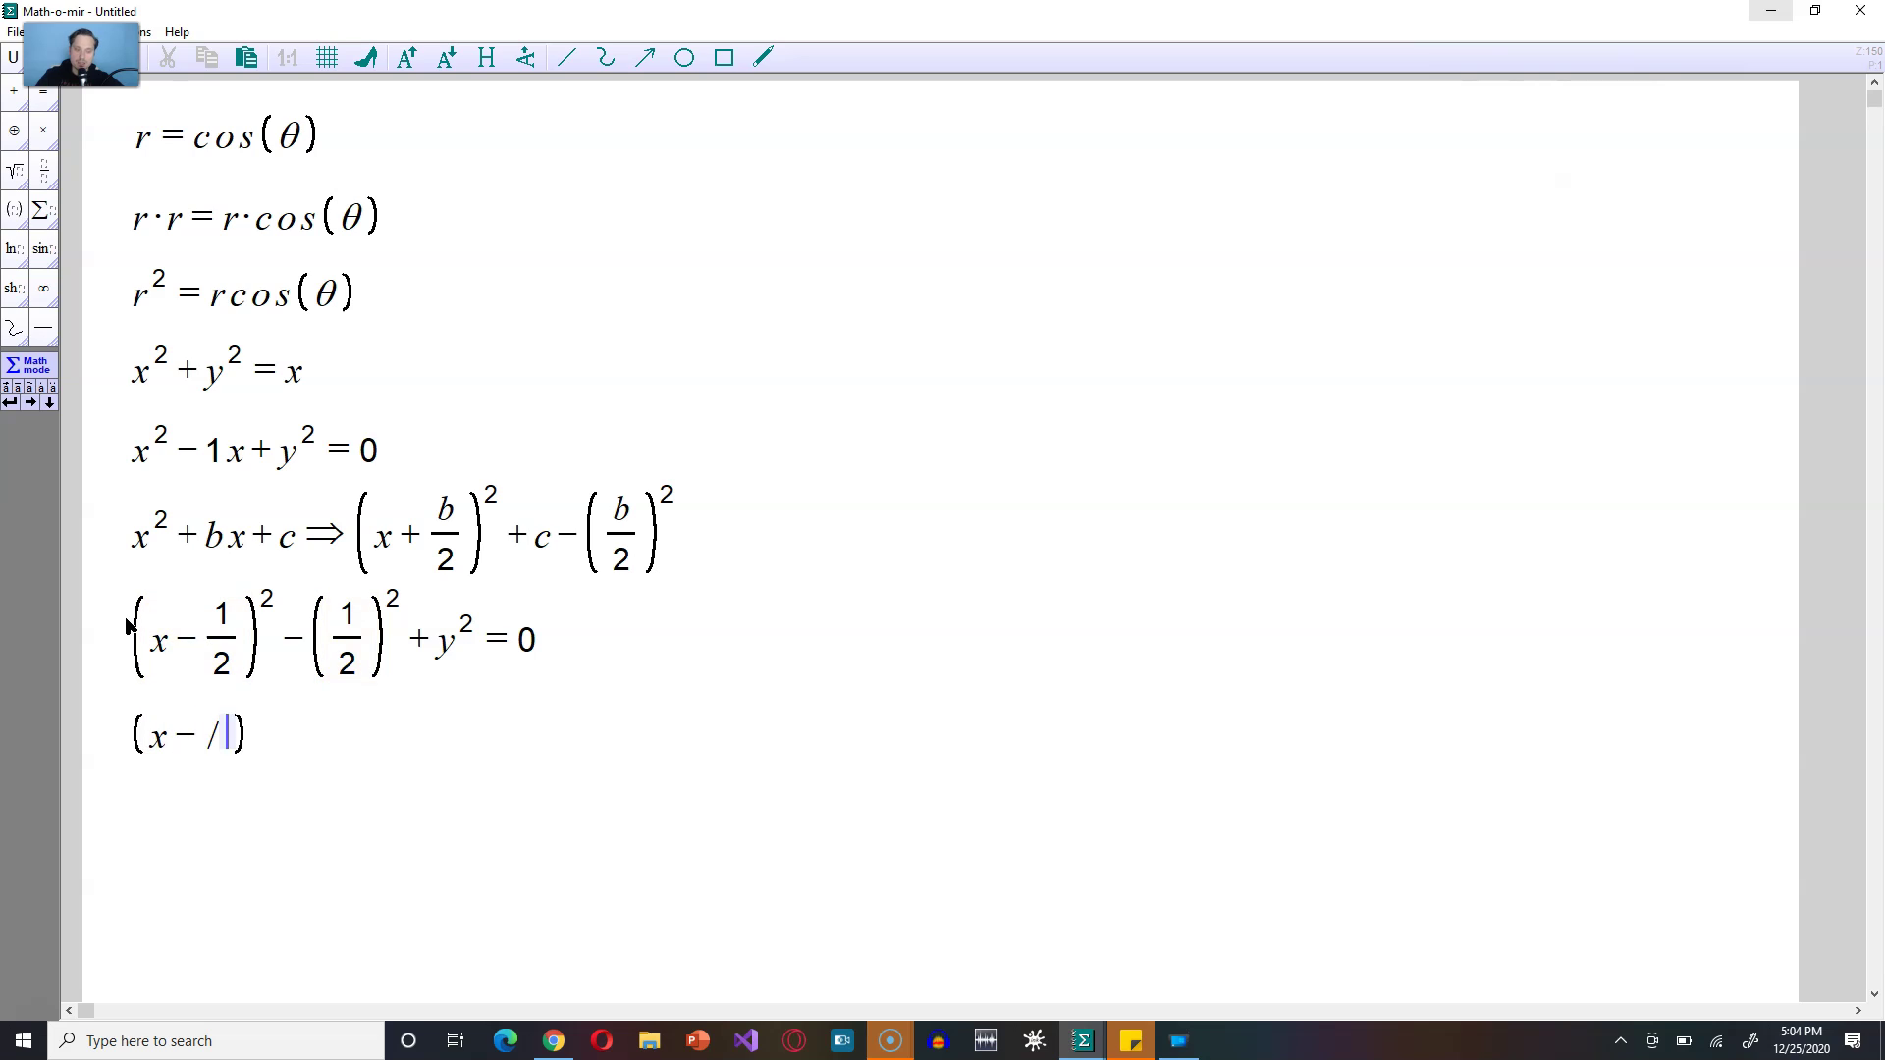
type("^2")
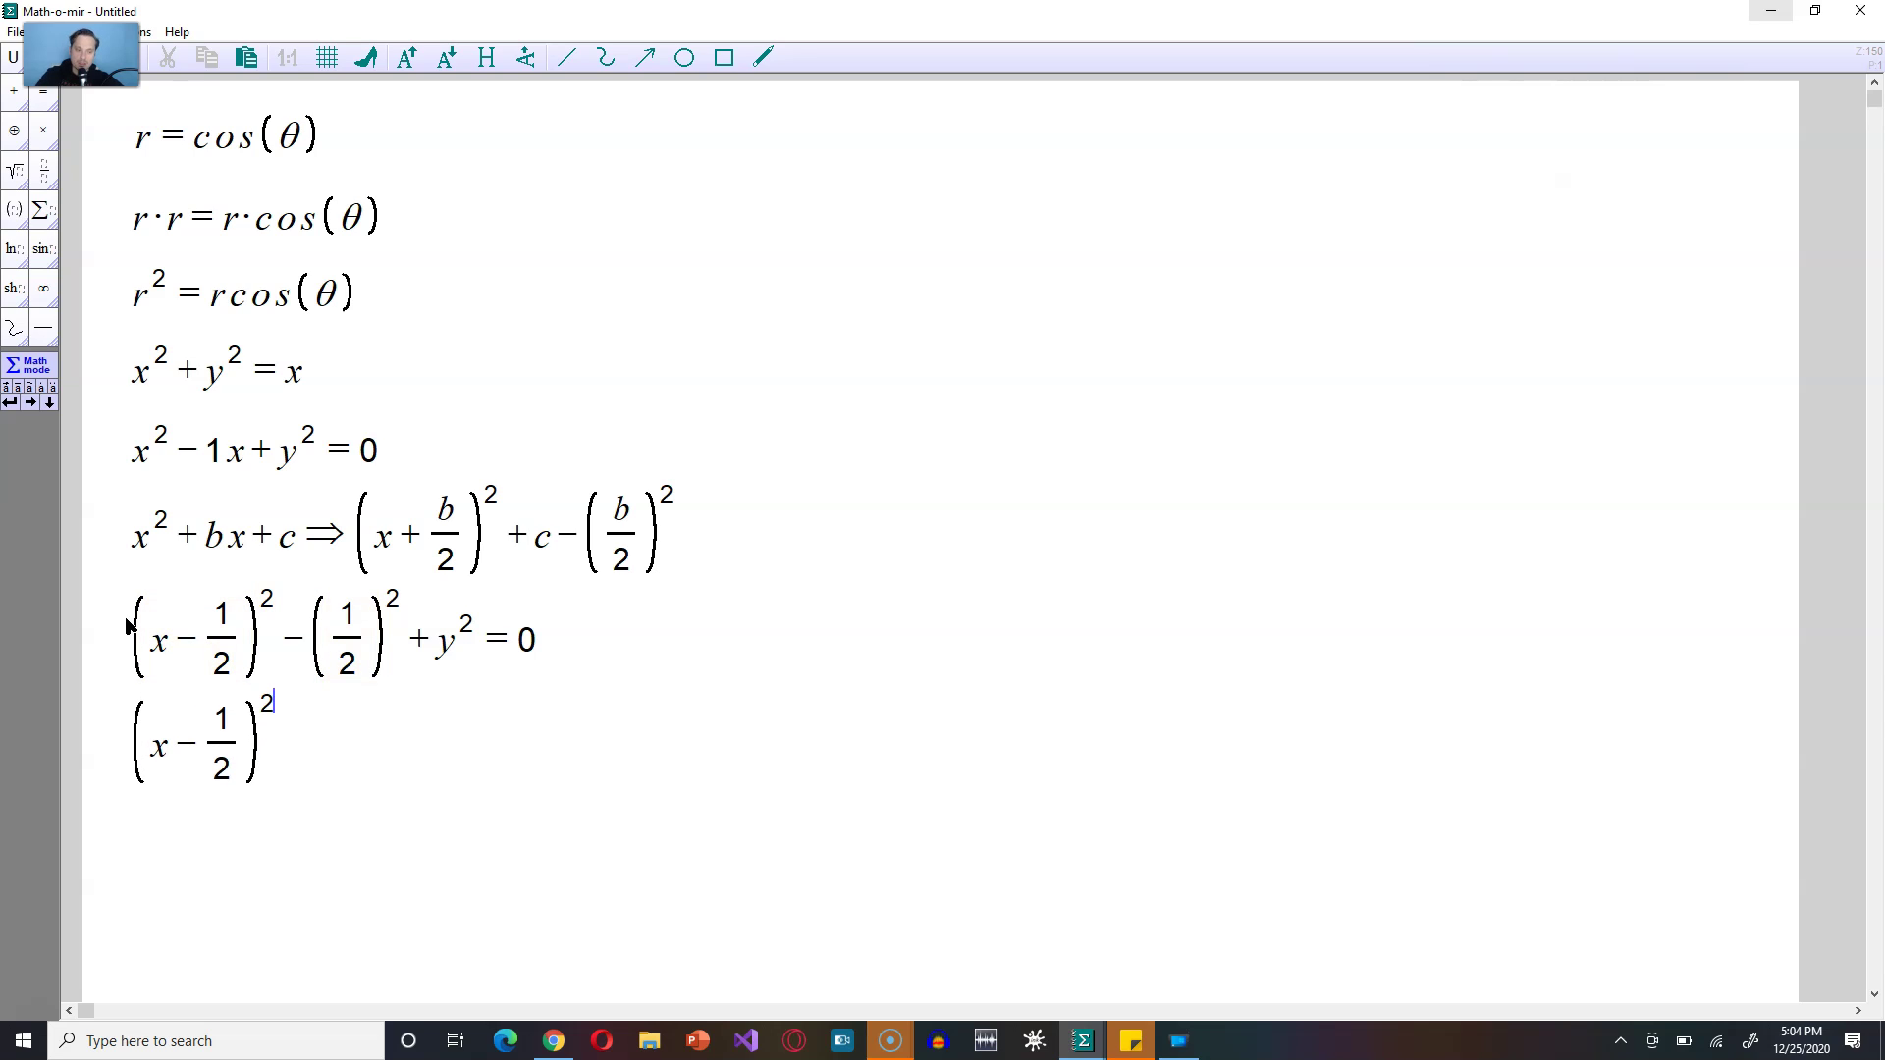
key("Right")
type("-1")
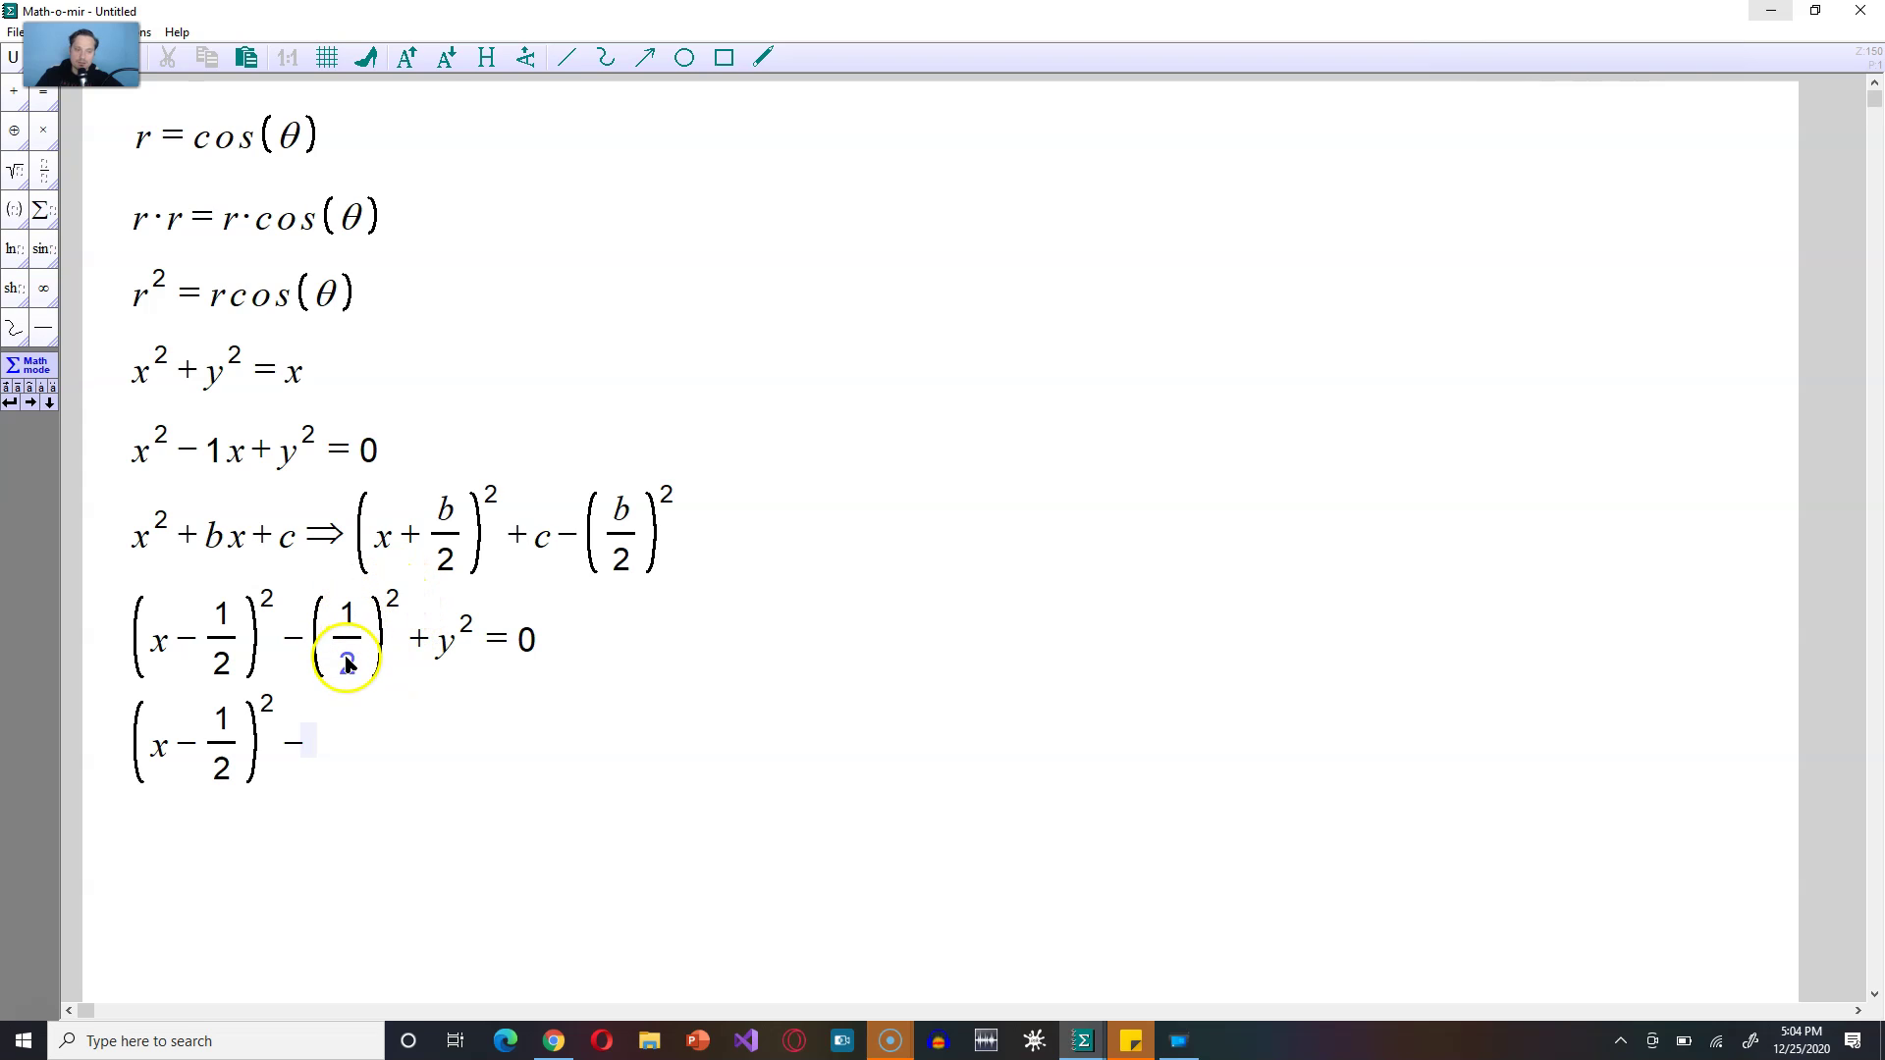
type("/2)^2-1/")
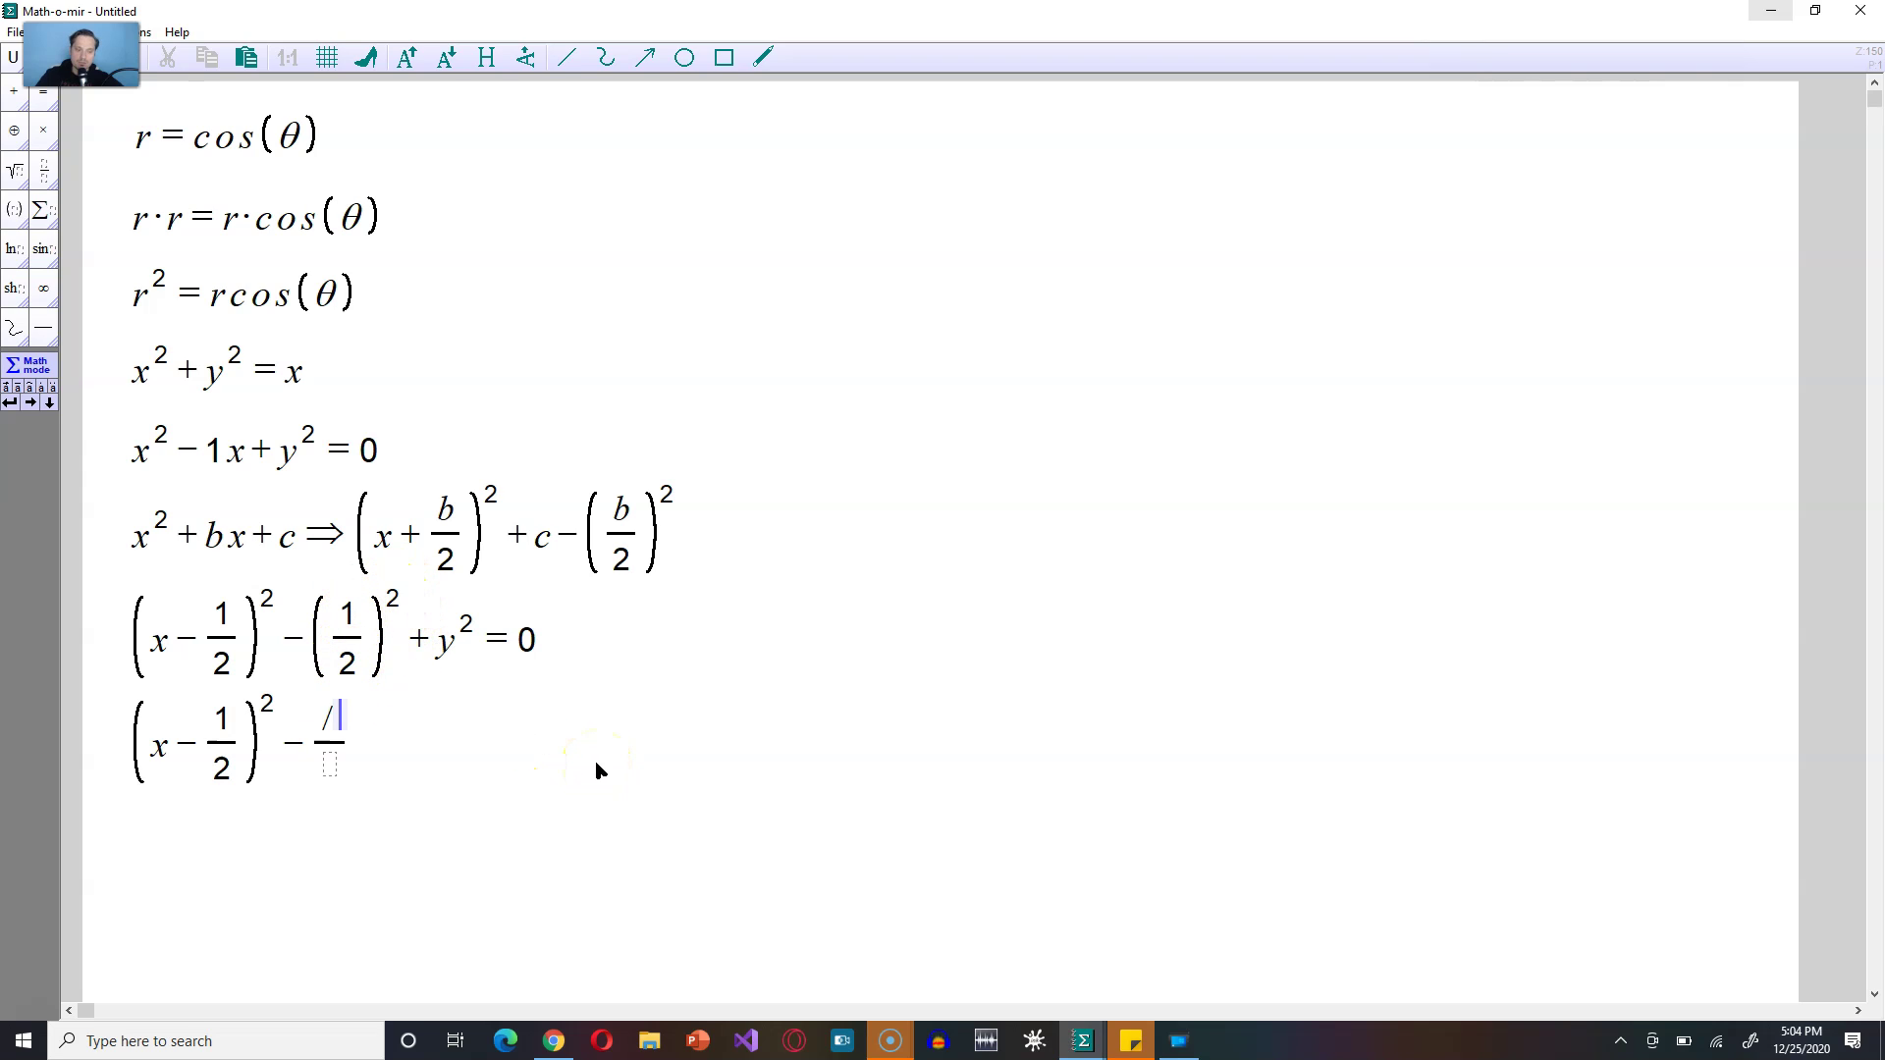
type("4+y^2=0")
key("Return")
Step: Write (x−1/2)² + y² = 1/4, reusing the suggested (x−1/2) term
type("(")
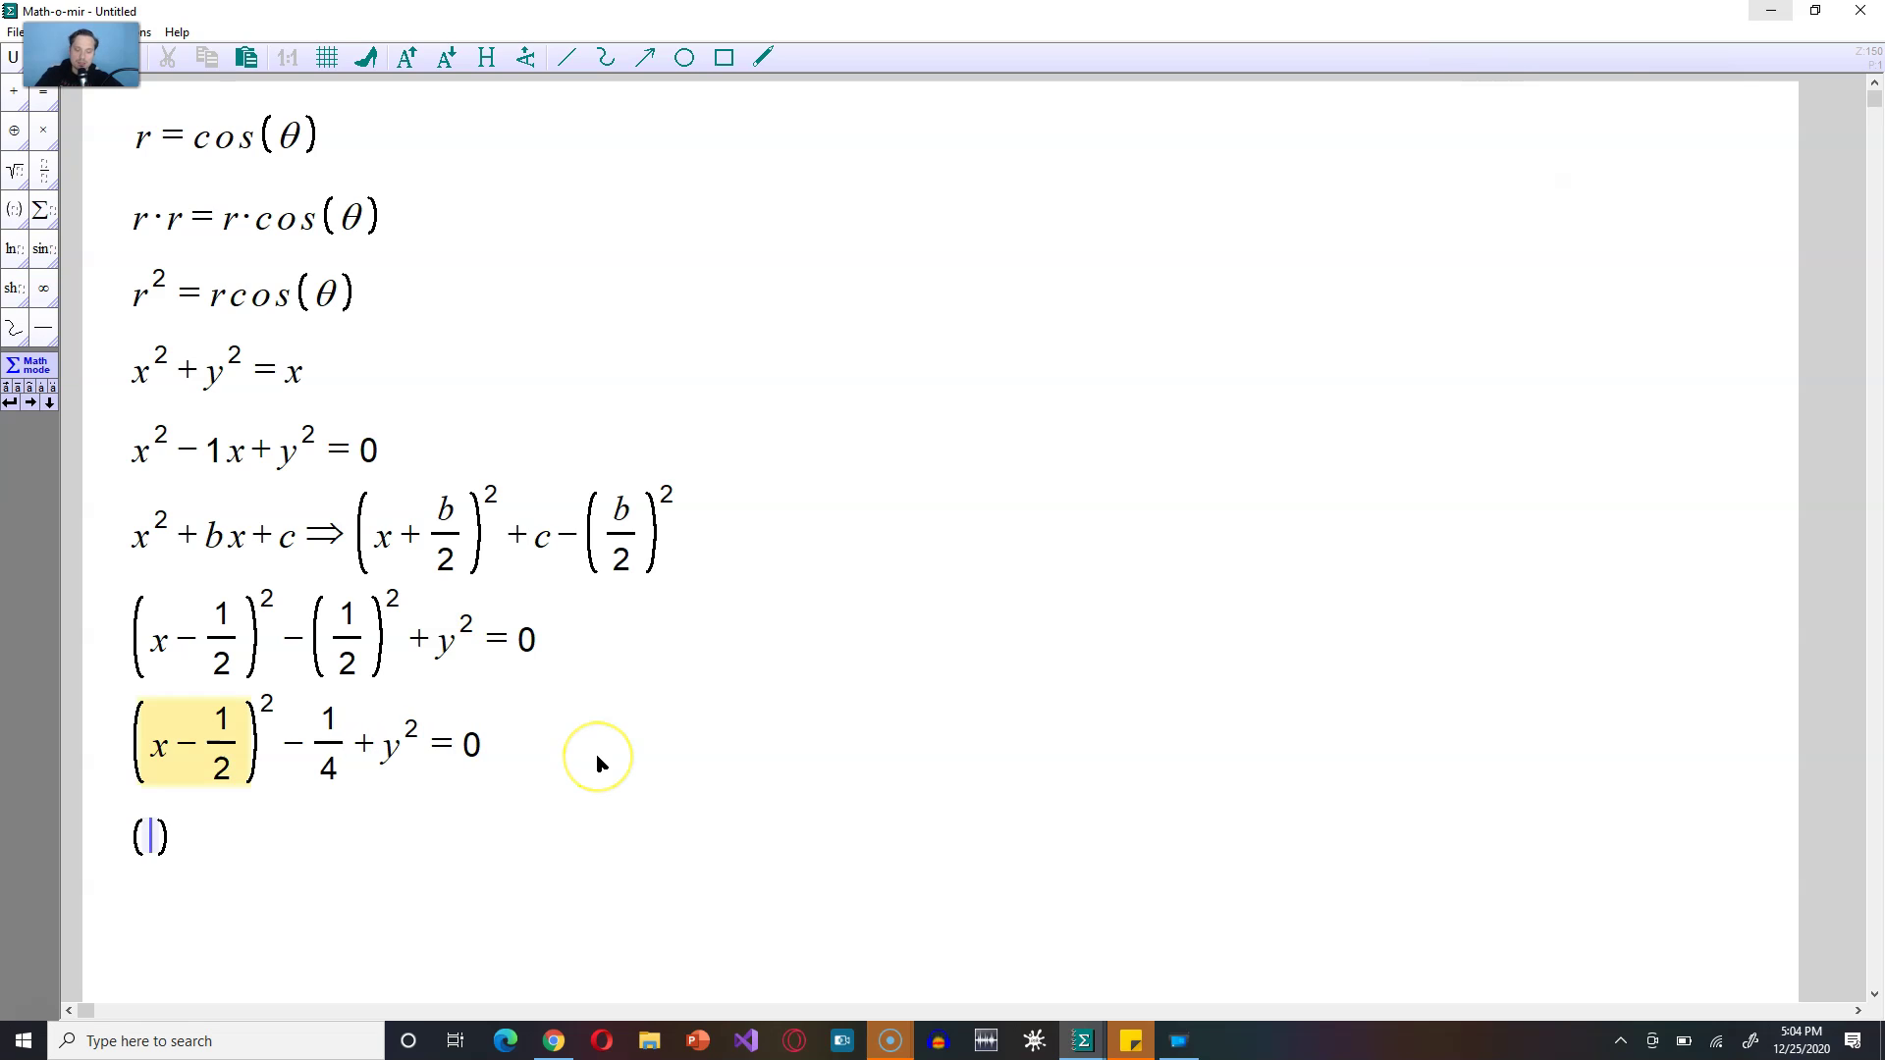
key("Return")
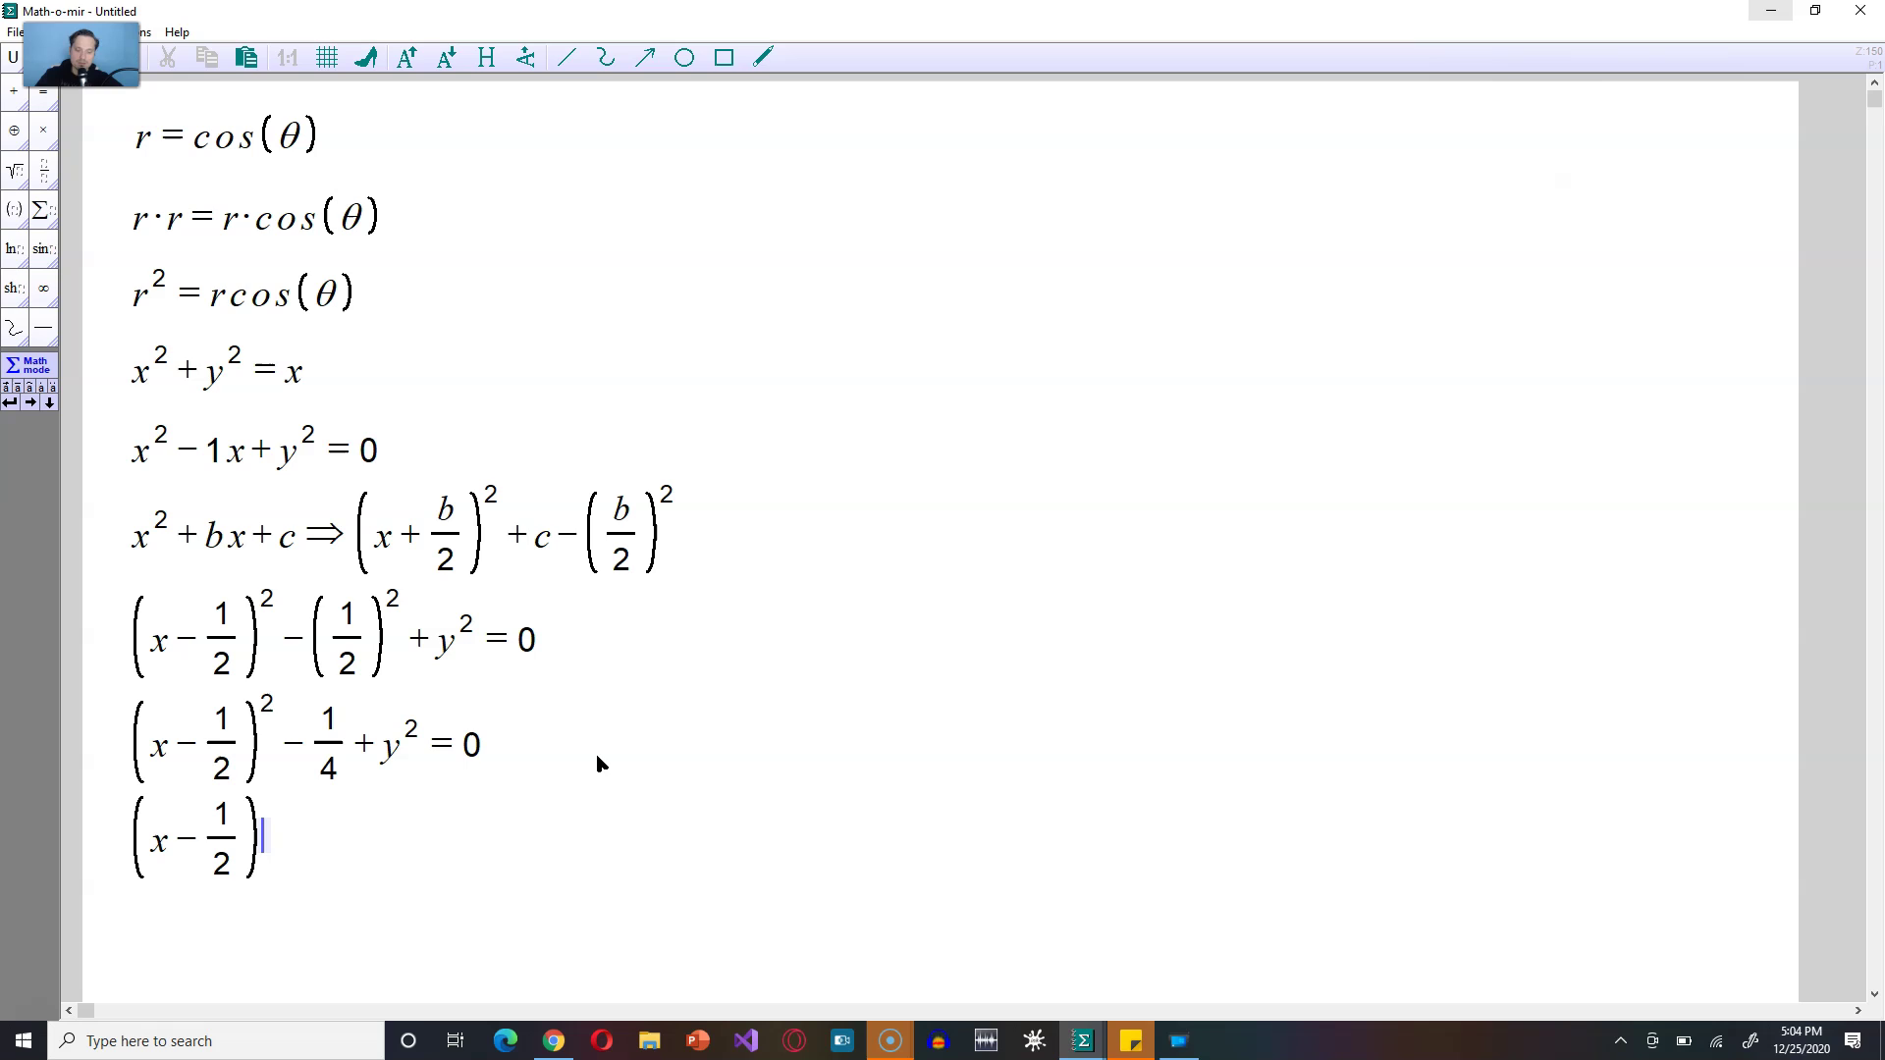
type("^2+y^2")
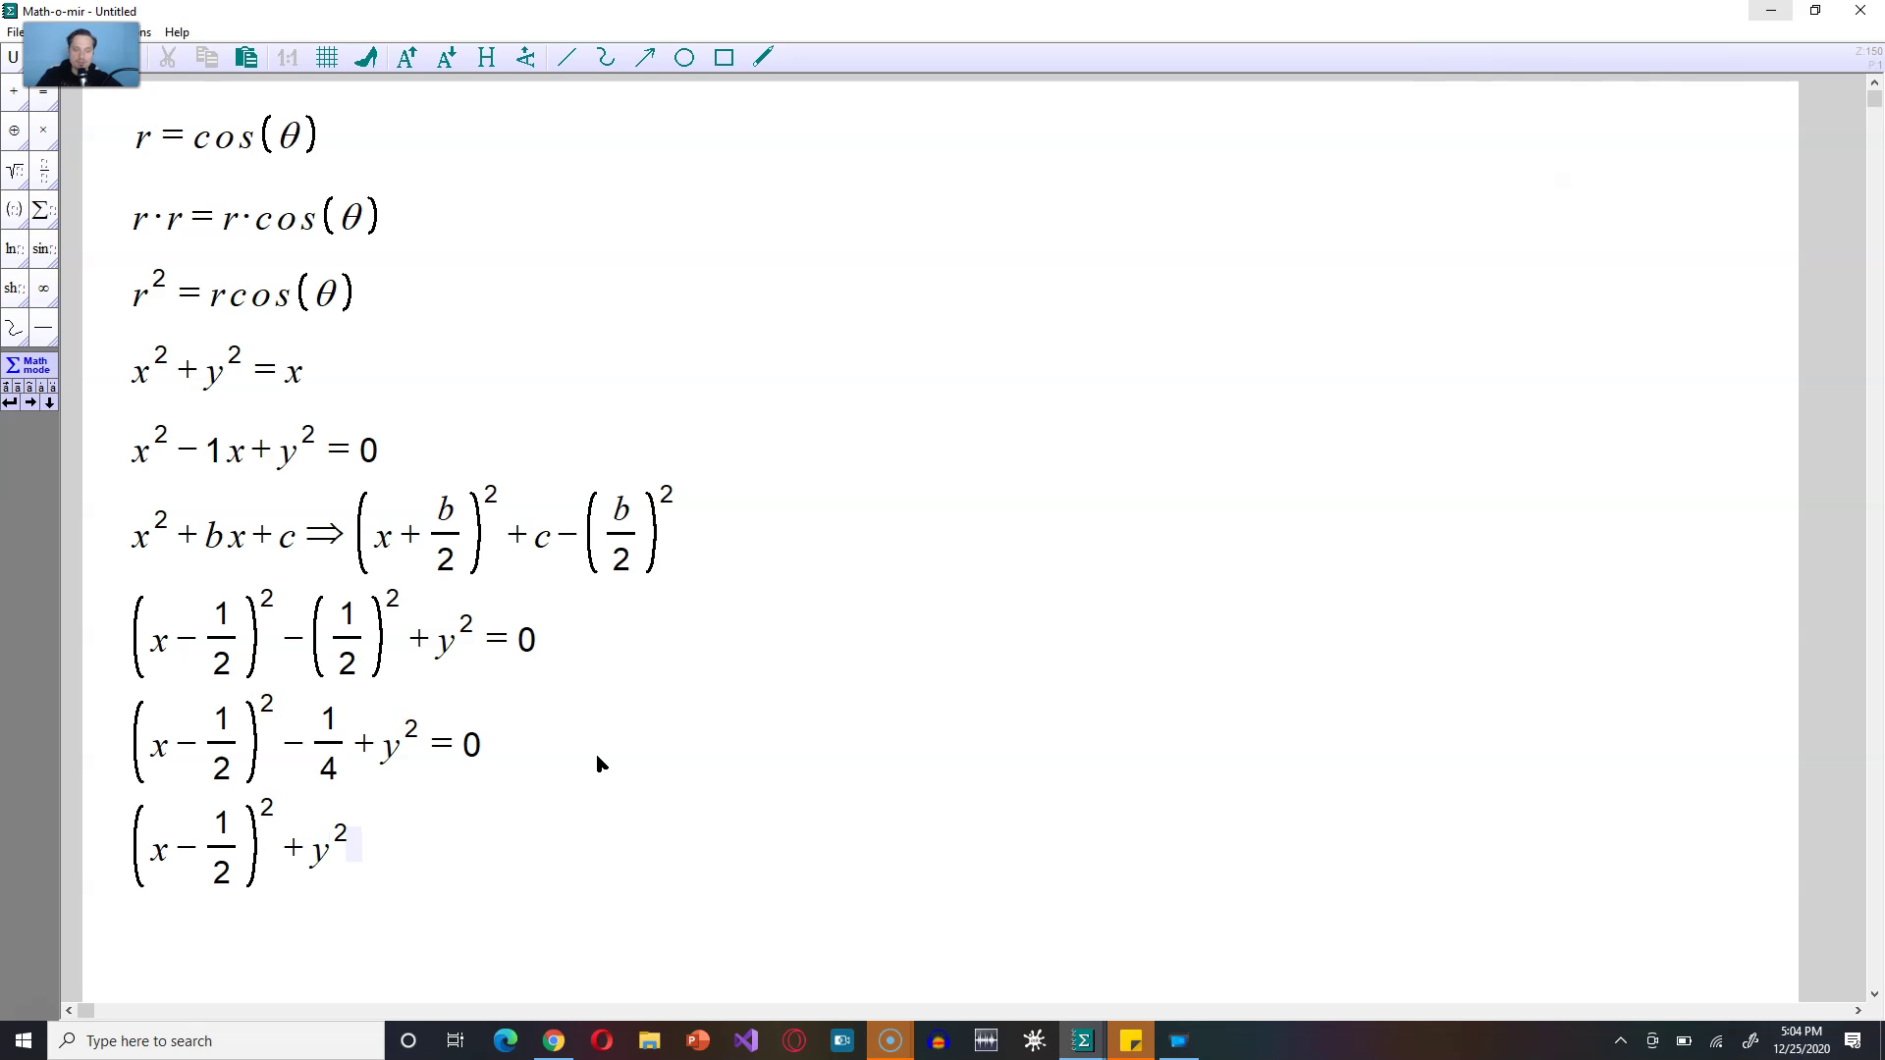
type("=1/4")
Step: Start (x − 1/2)² + (y − 0)² in the upper-right area of the worksheet
left_click(769, 171)
type("(")
type("x-")
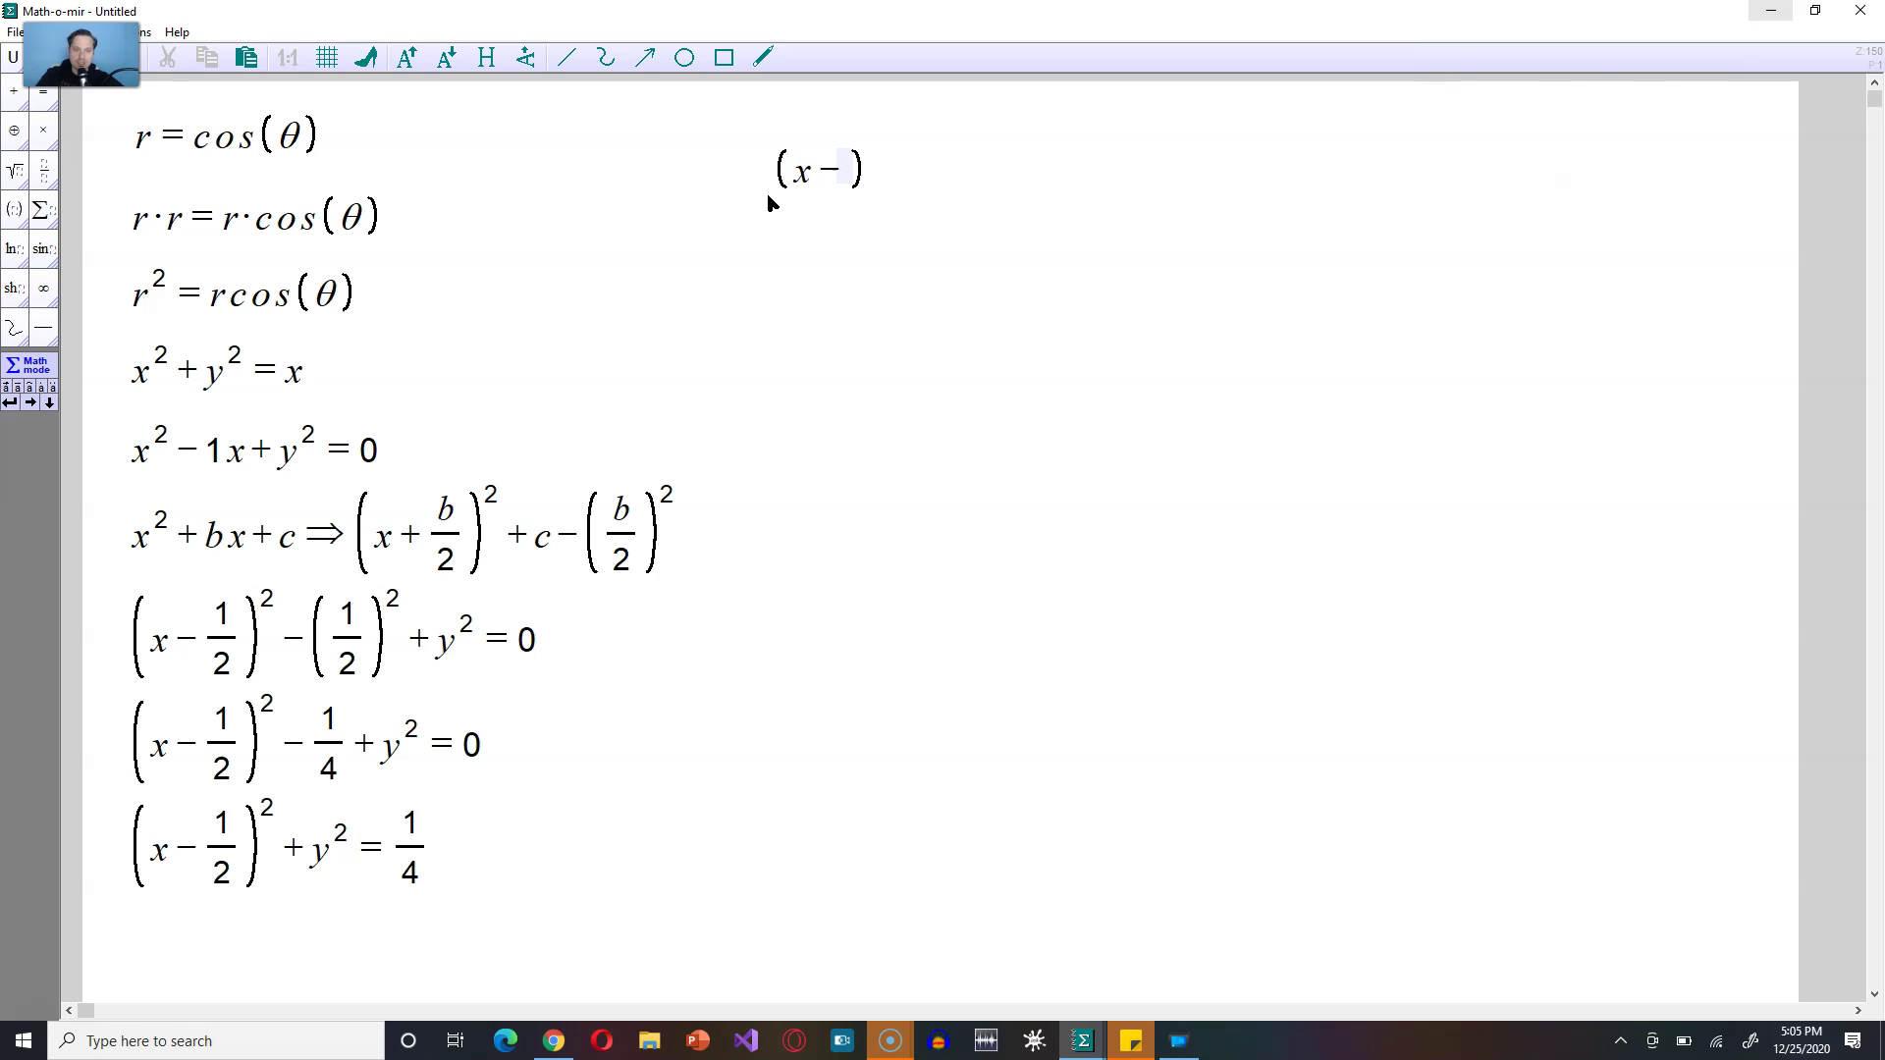
type("1/2")
key("Right")
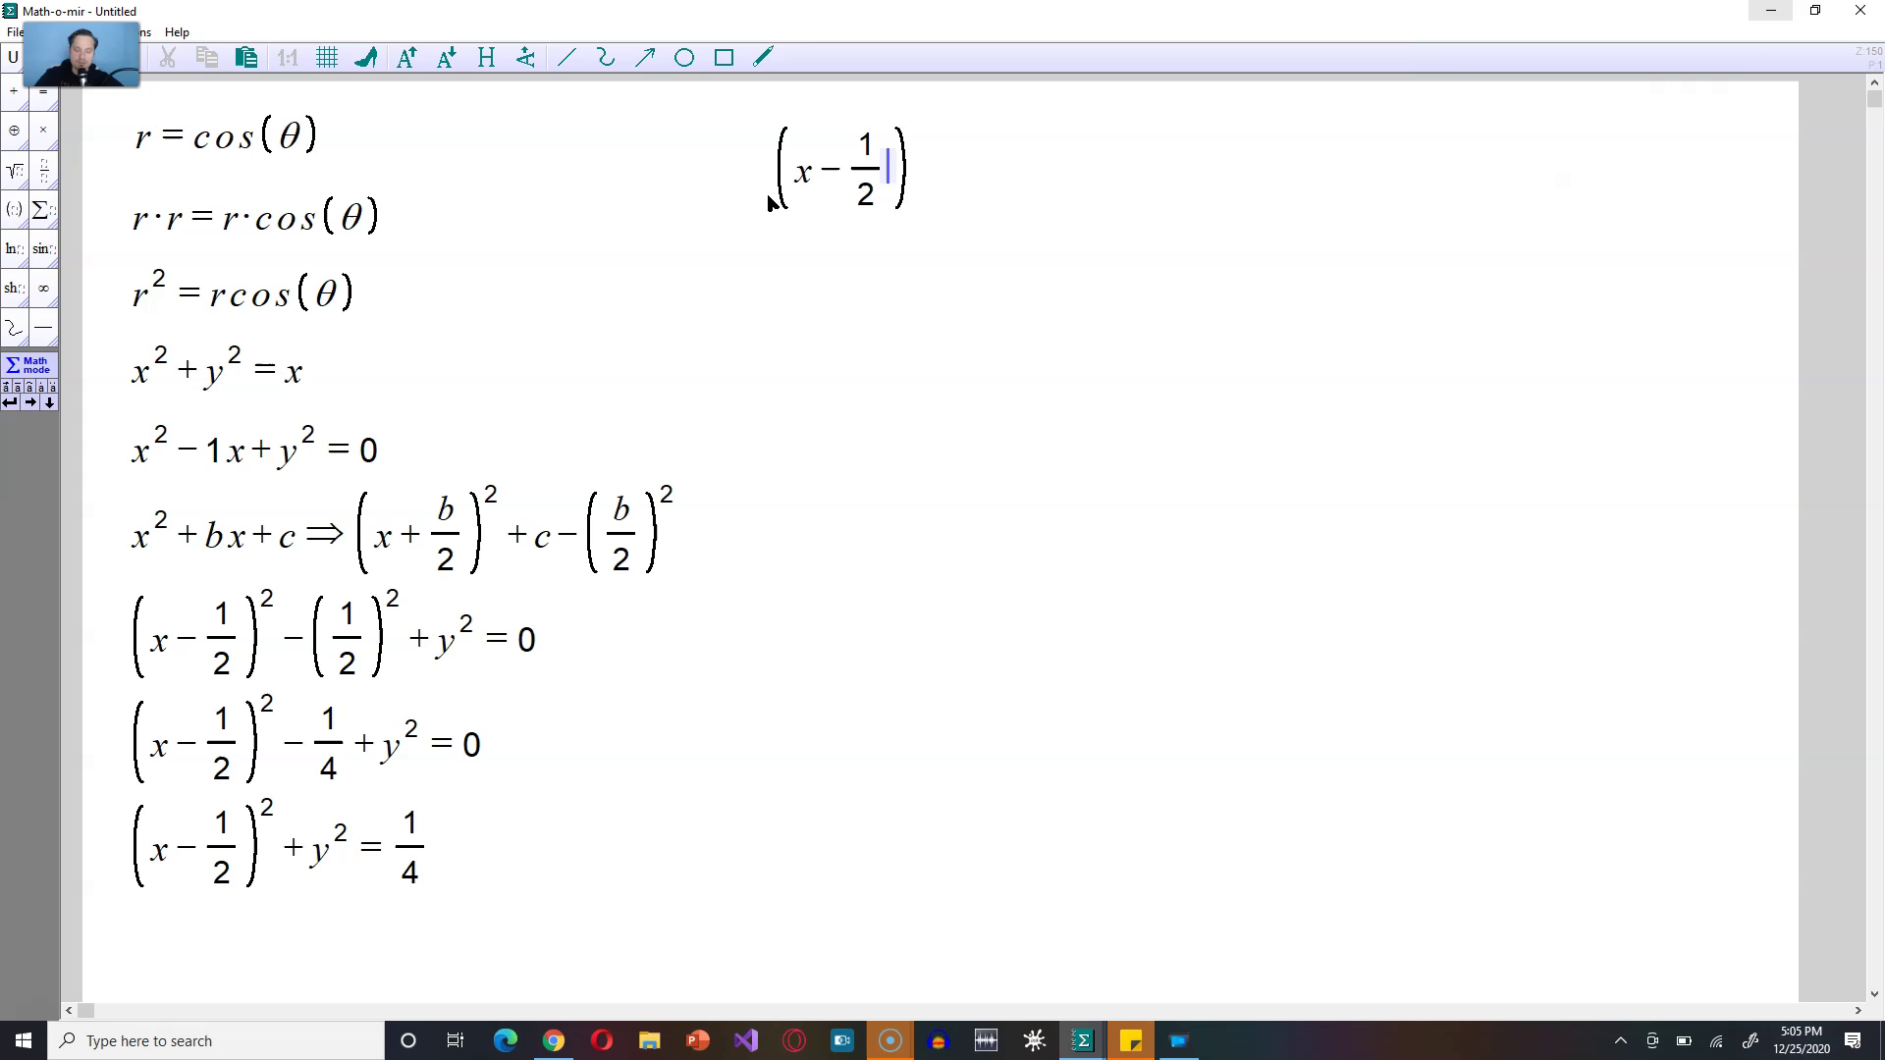
key("Left")
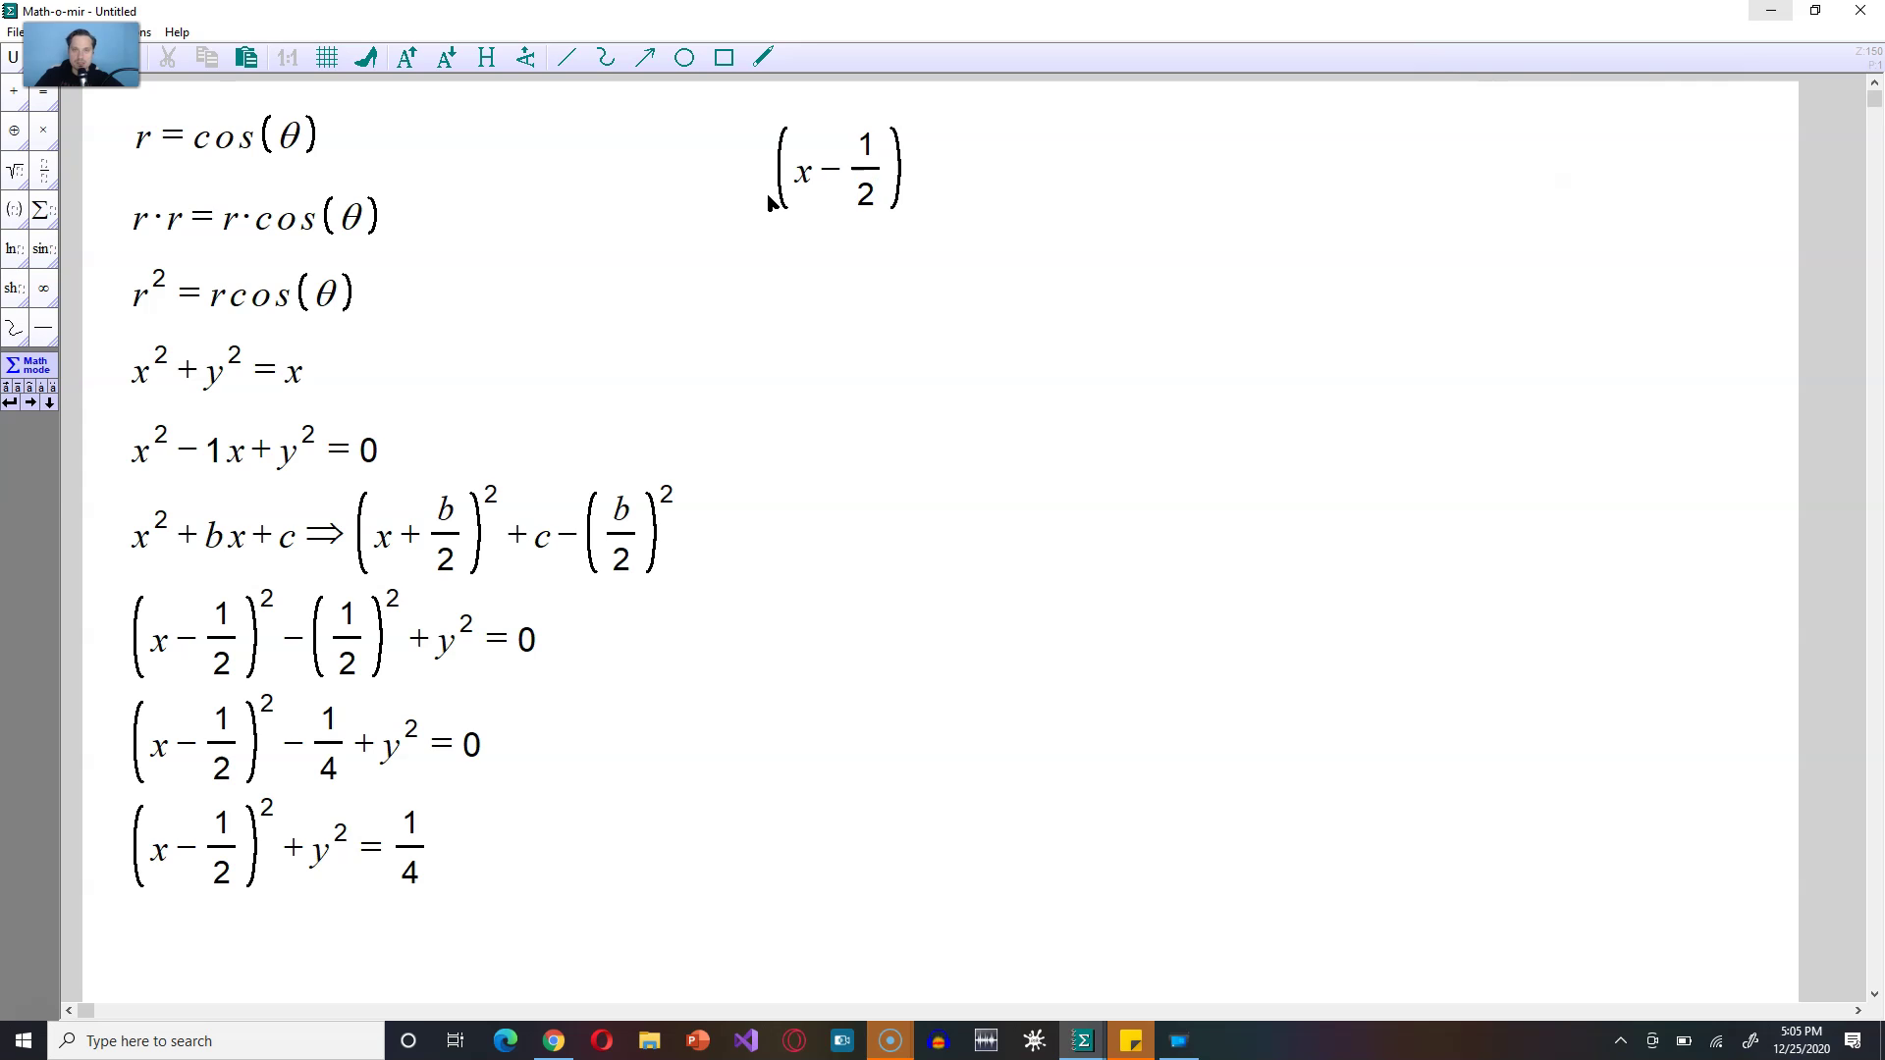
key("Right")
type("^2+(")
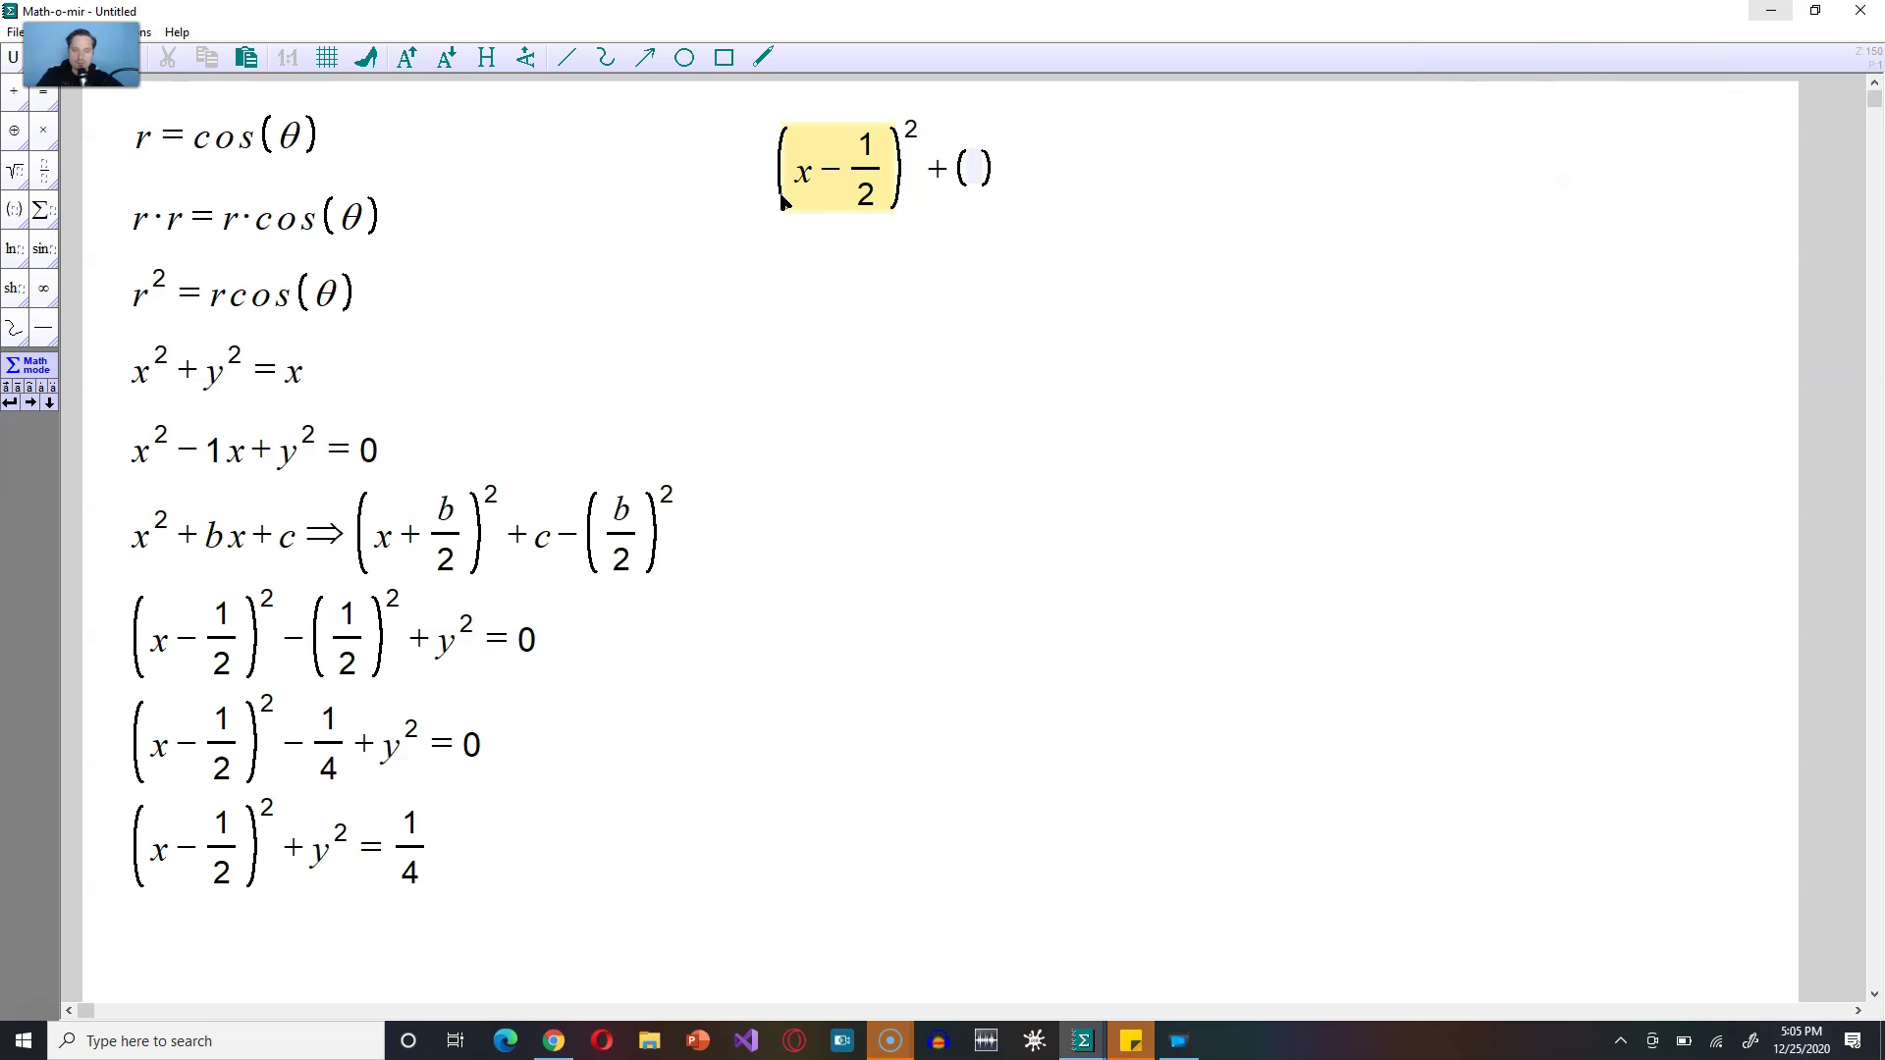
type("y-0")
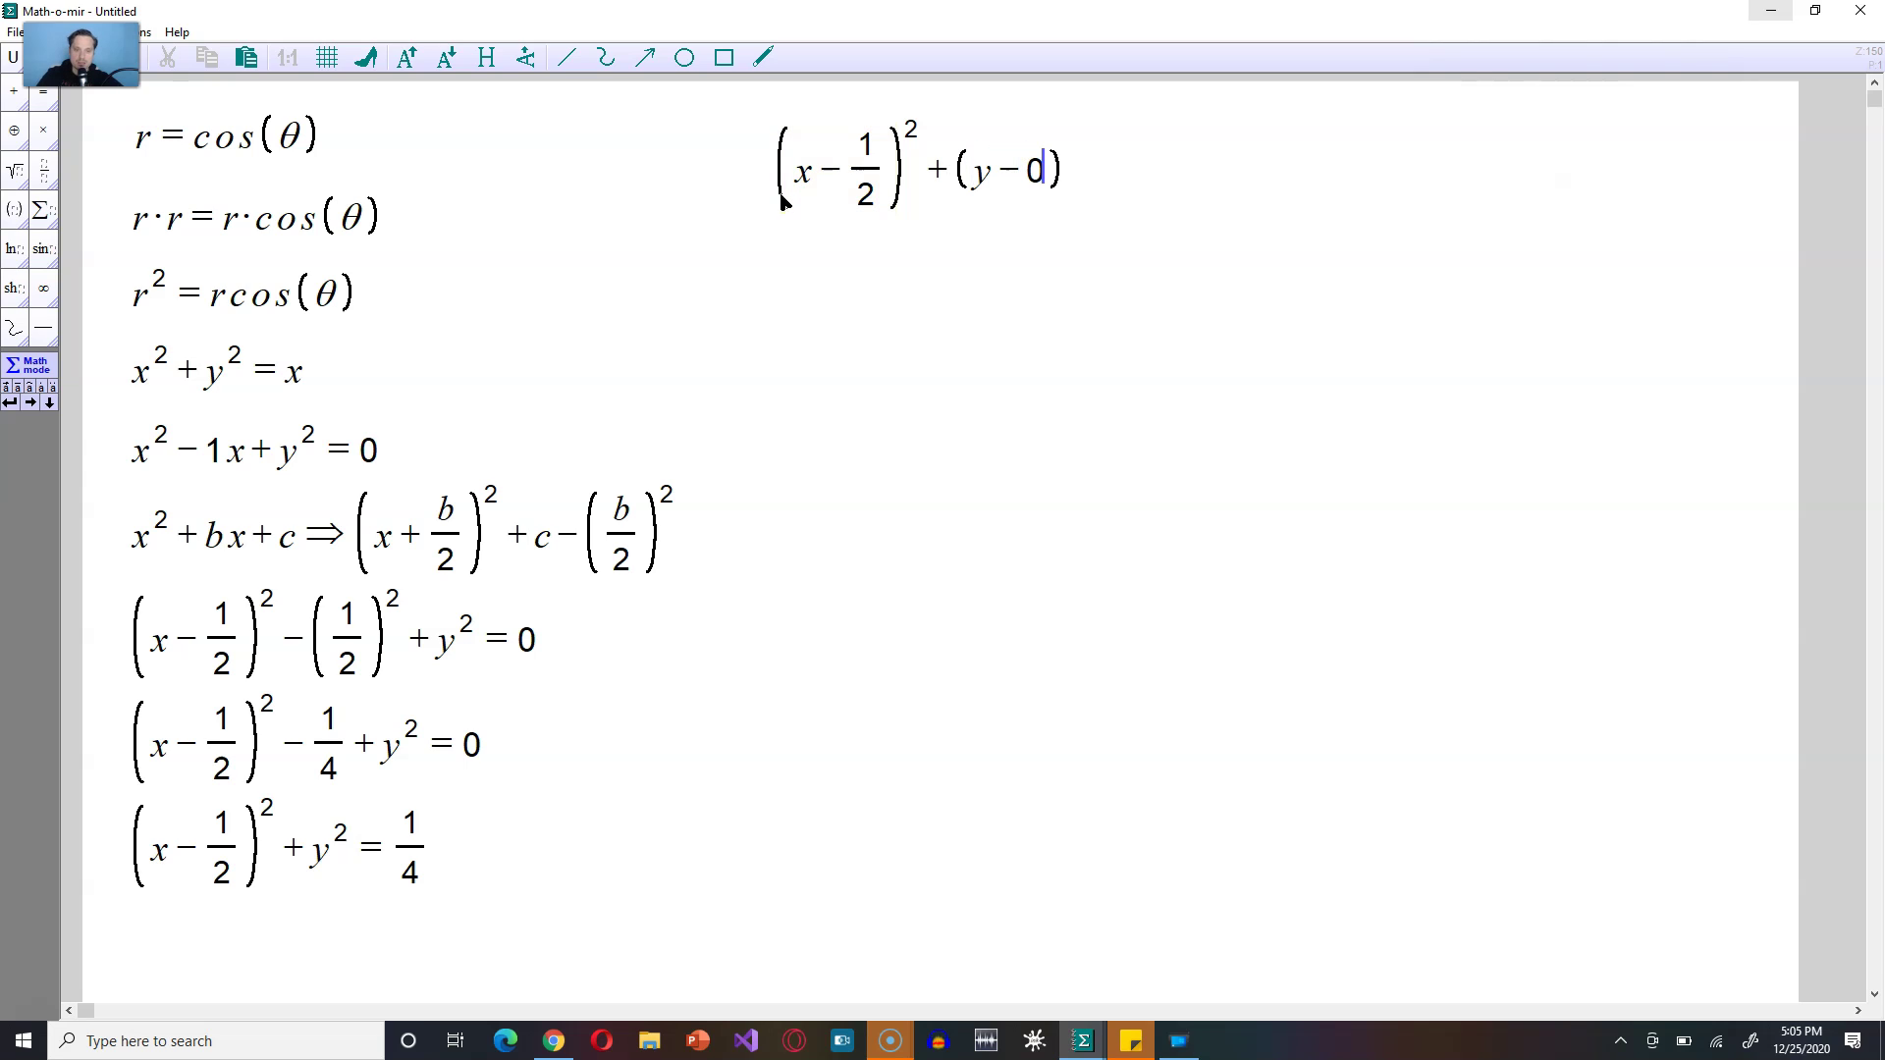
key("Right")
type("^2")
Step: Complete the equation with = (1/2)², squaring the right-hand 1/2 in parentheses
key("Left")
key("Left")
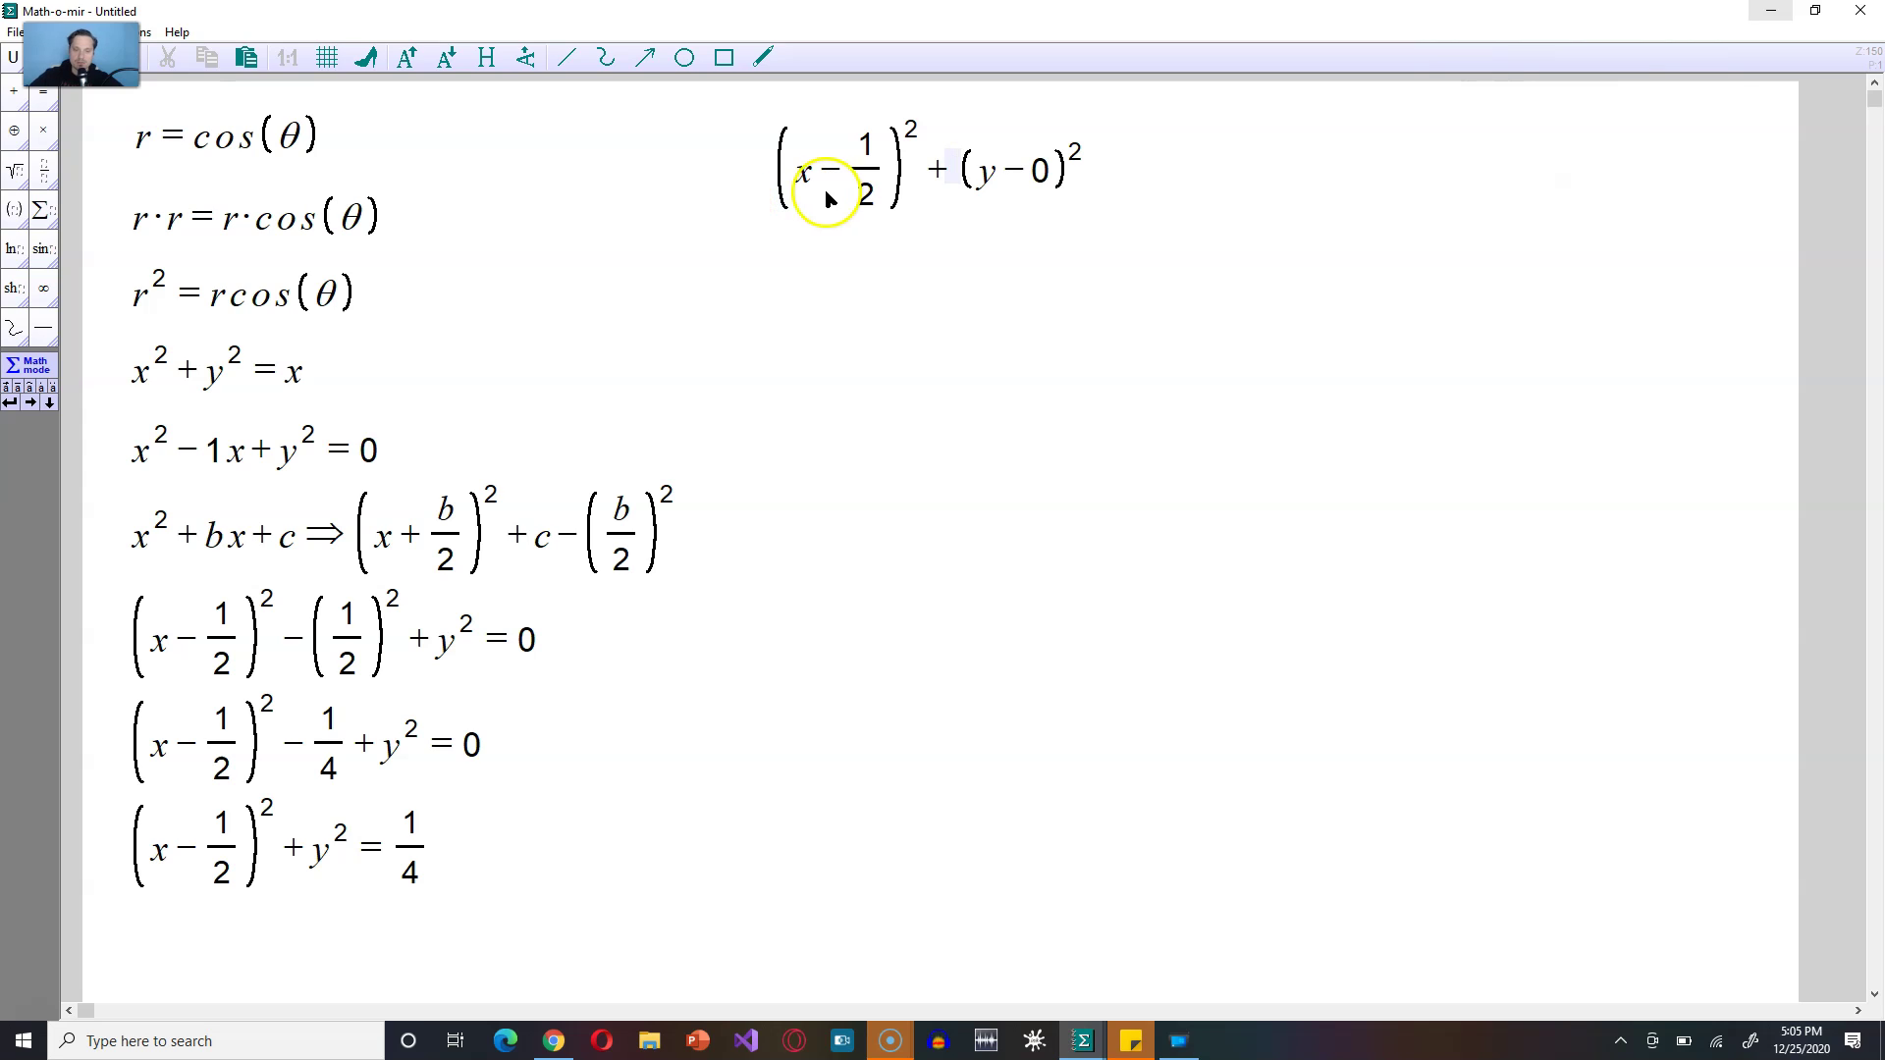
left_click(1086, 181)
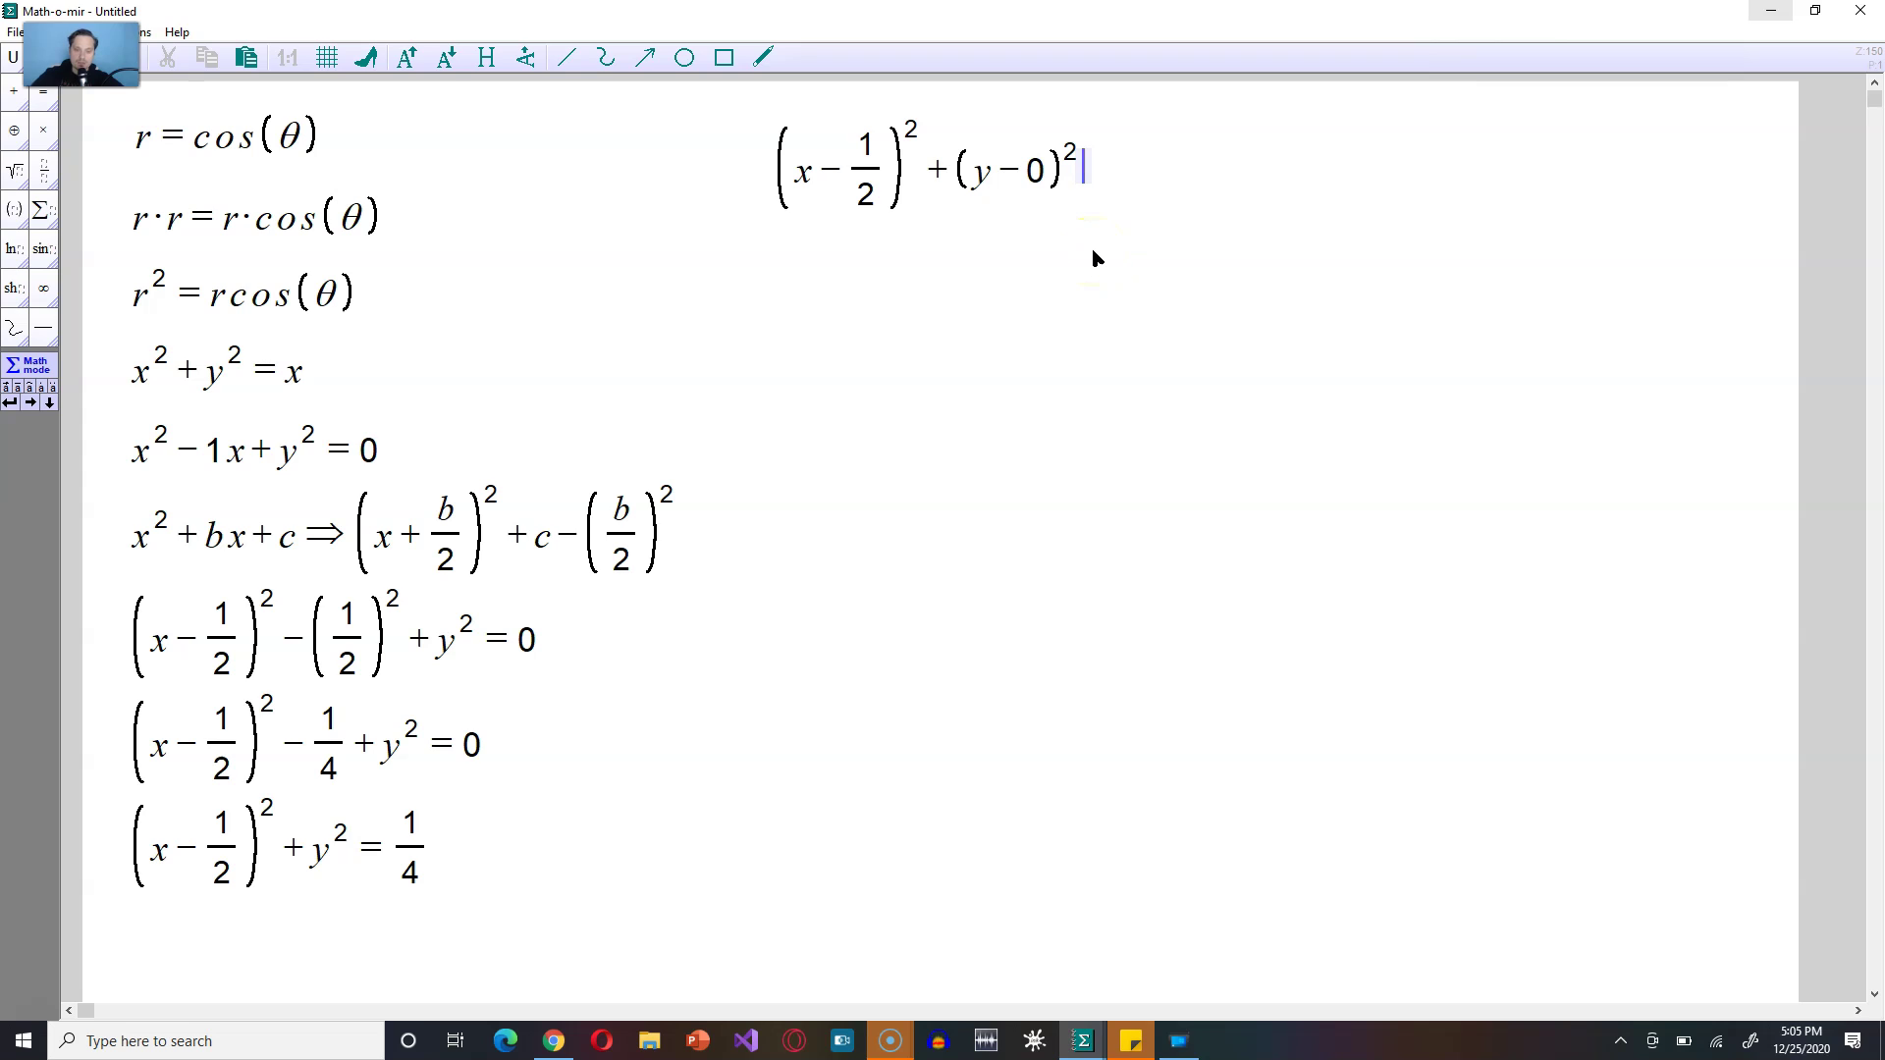
type("=")
type("1/2")
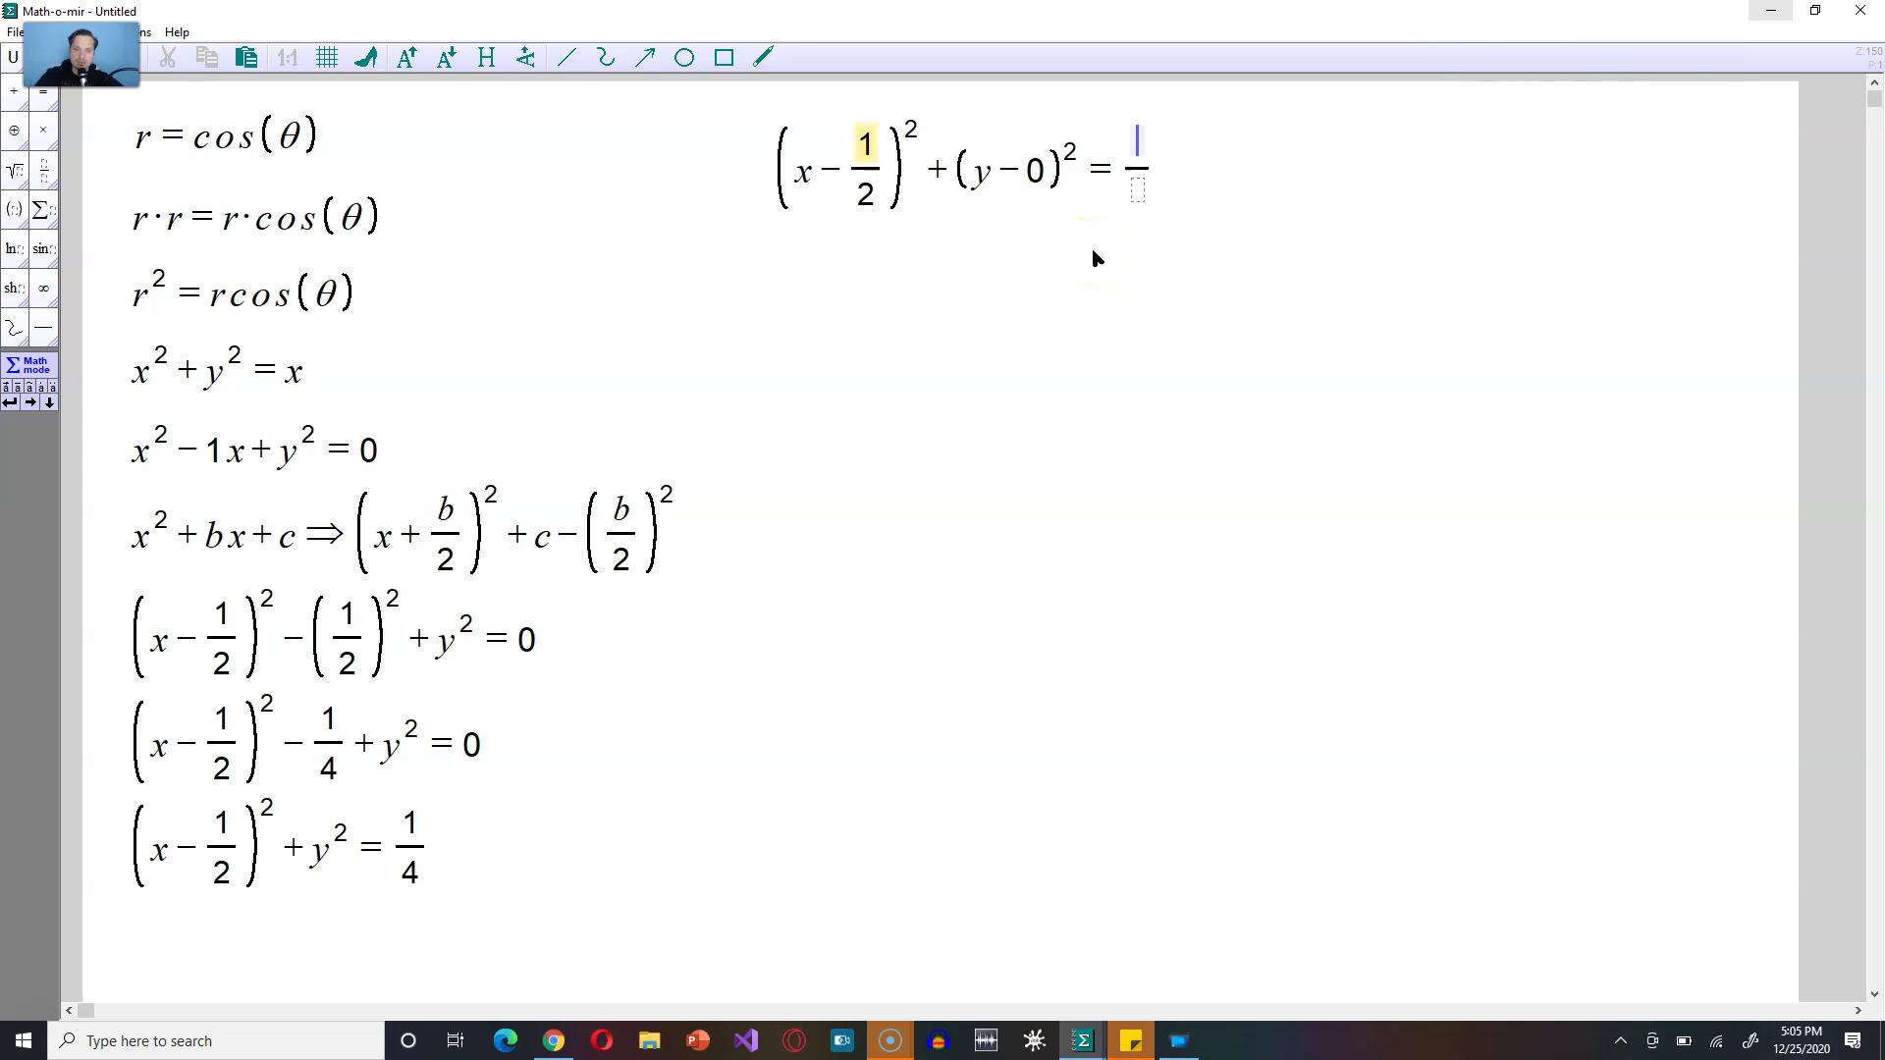
key("shift+Left")
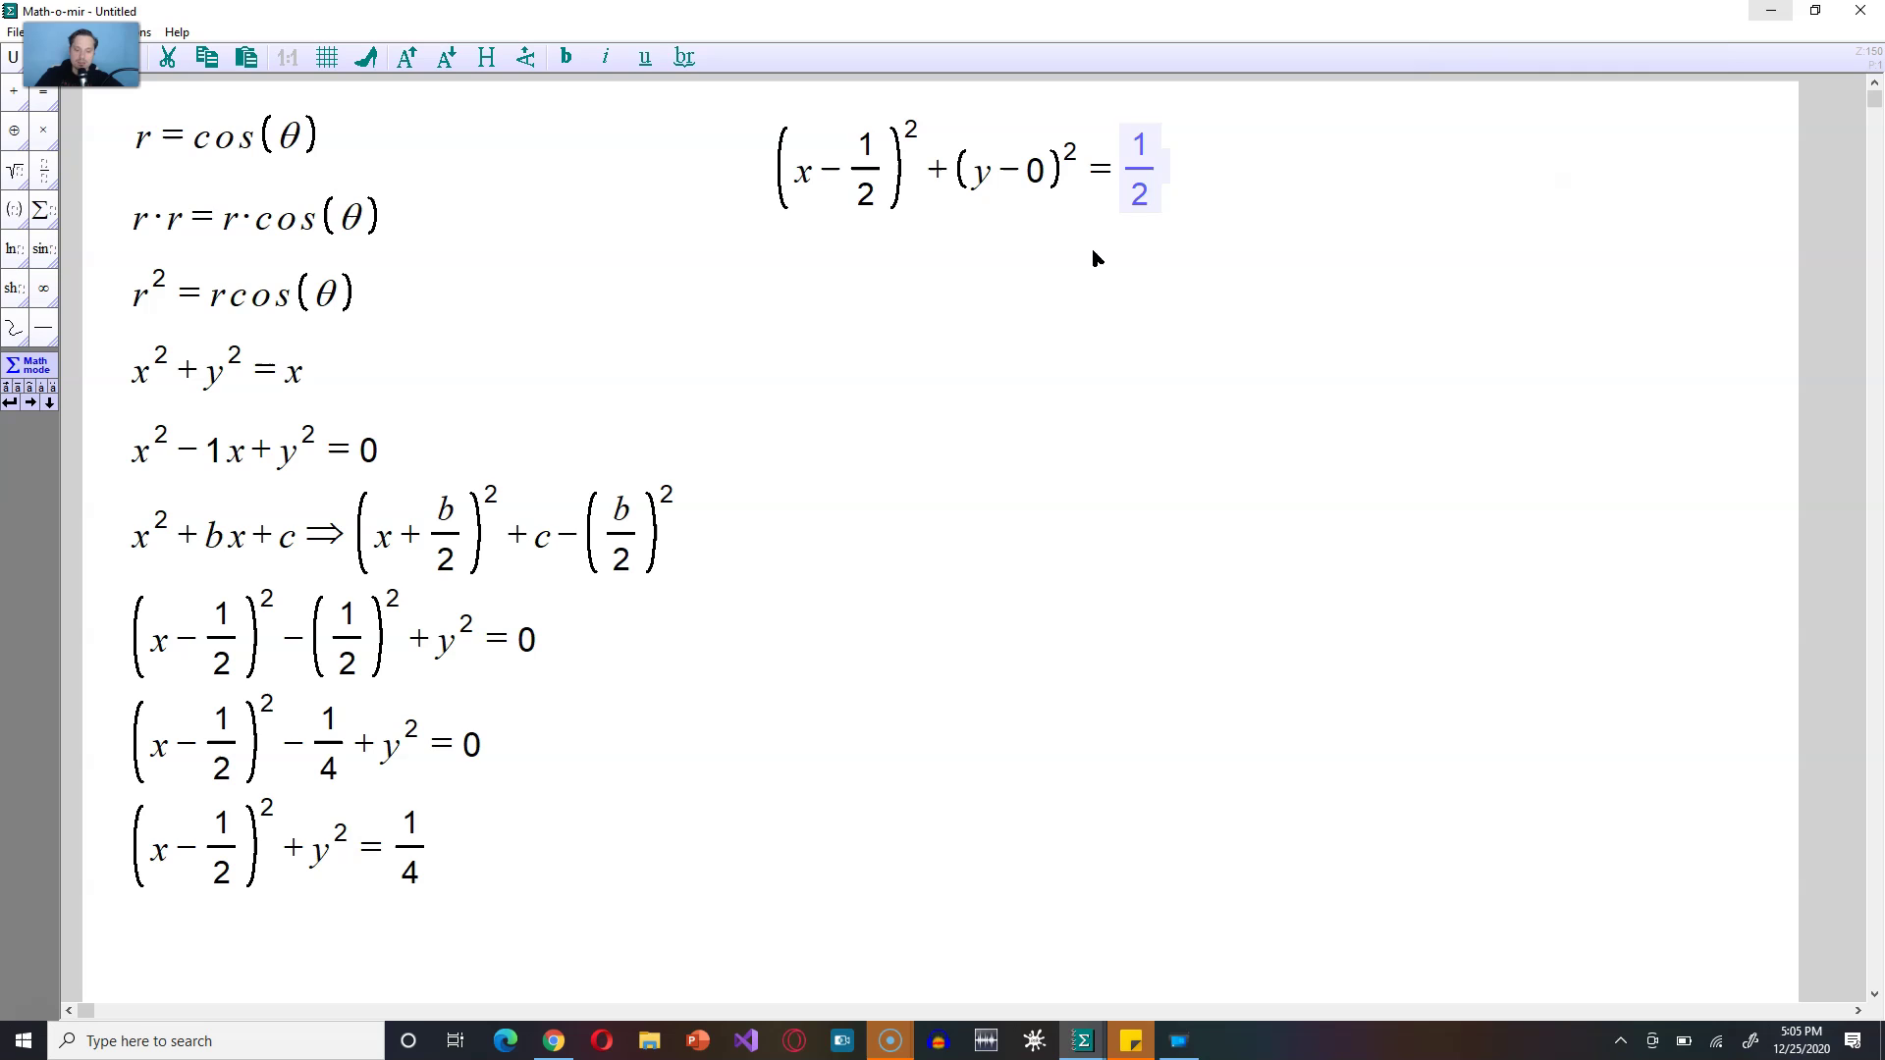
type("(y-0)^2")
key("space")
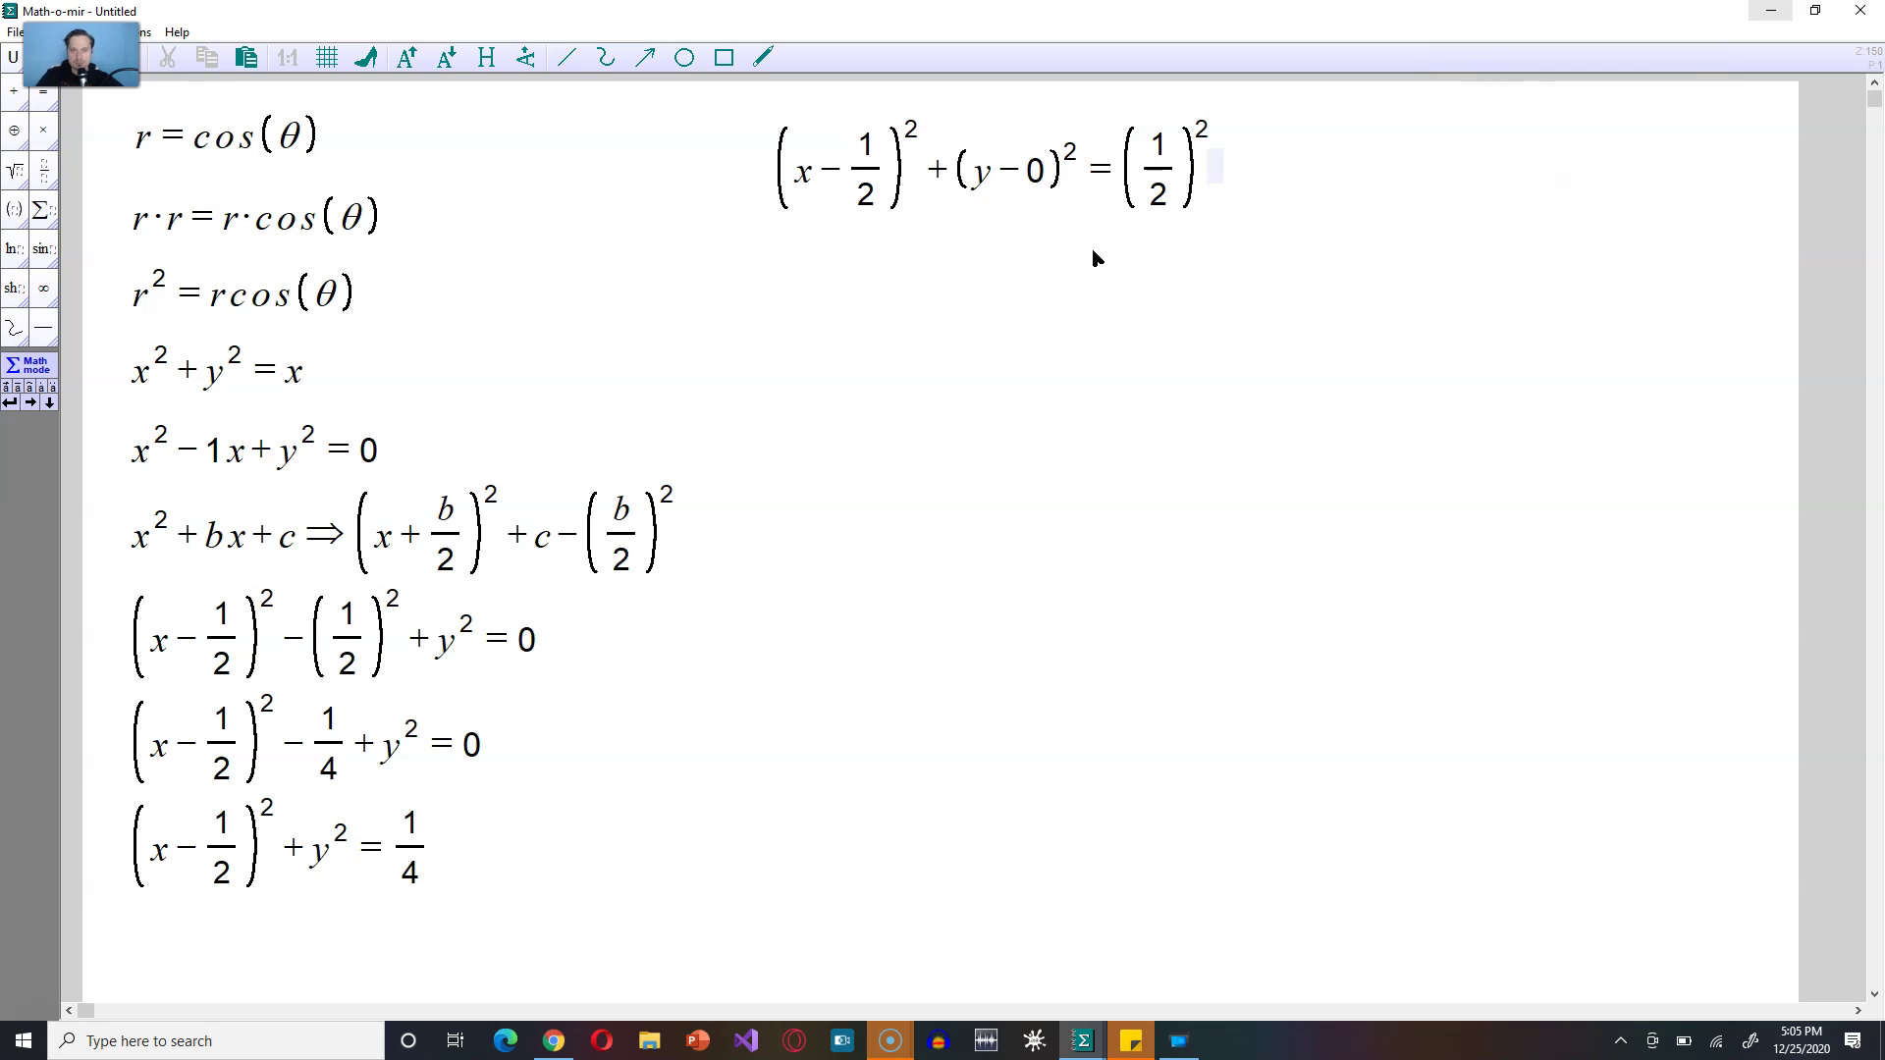
key("Return")
Step: Type 'radius = 1/2' (fixing a typo) and 'center: (1/2, 0)' on the next line
type("radisu")
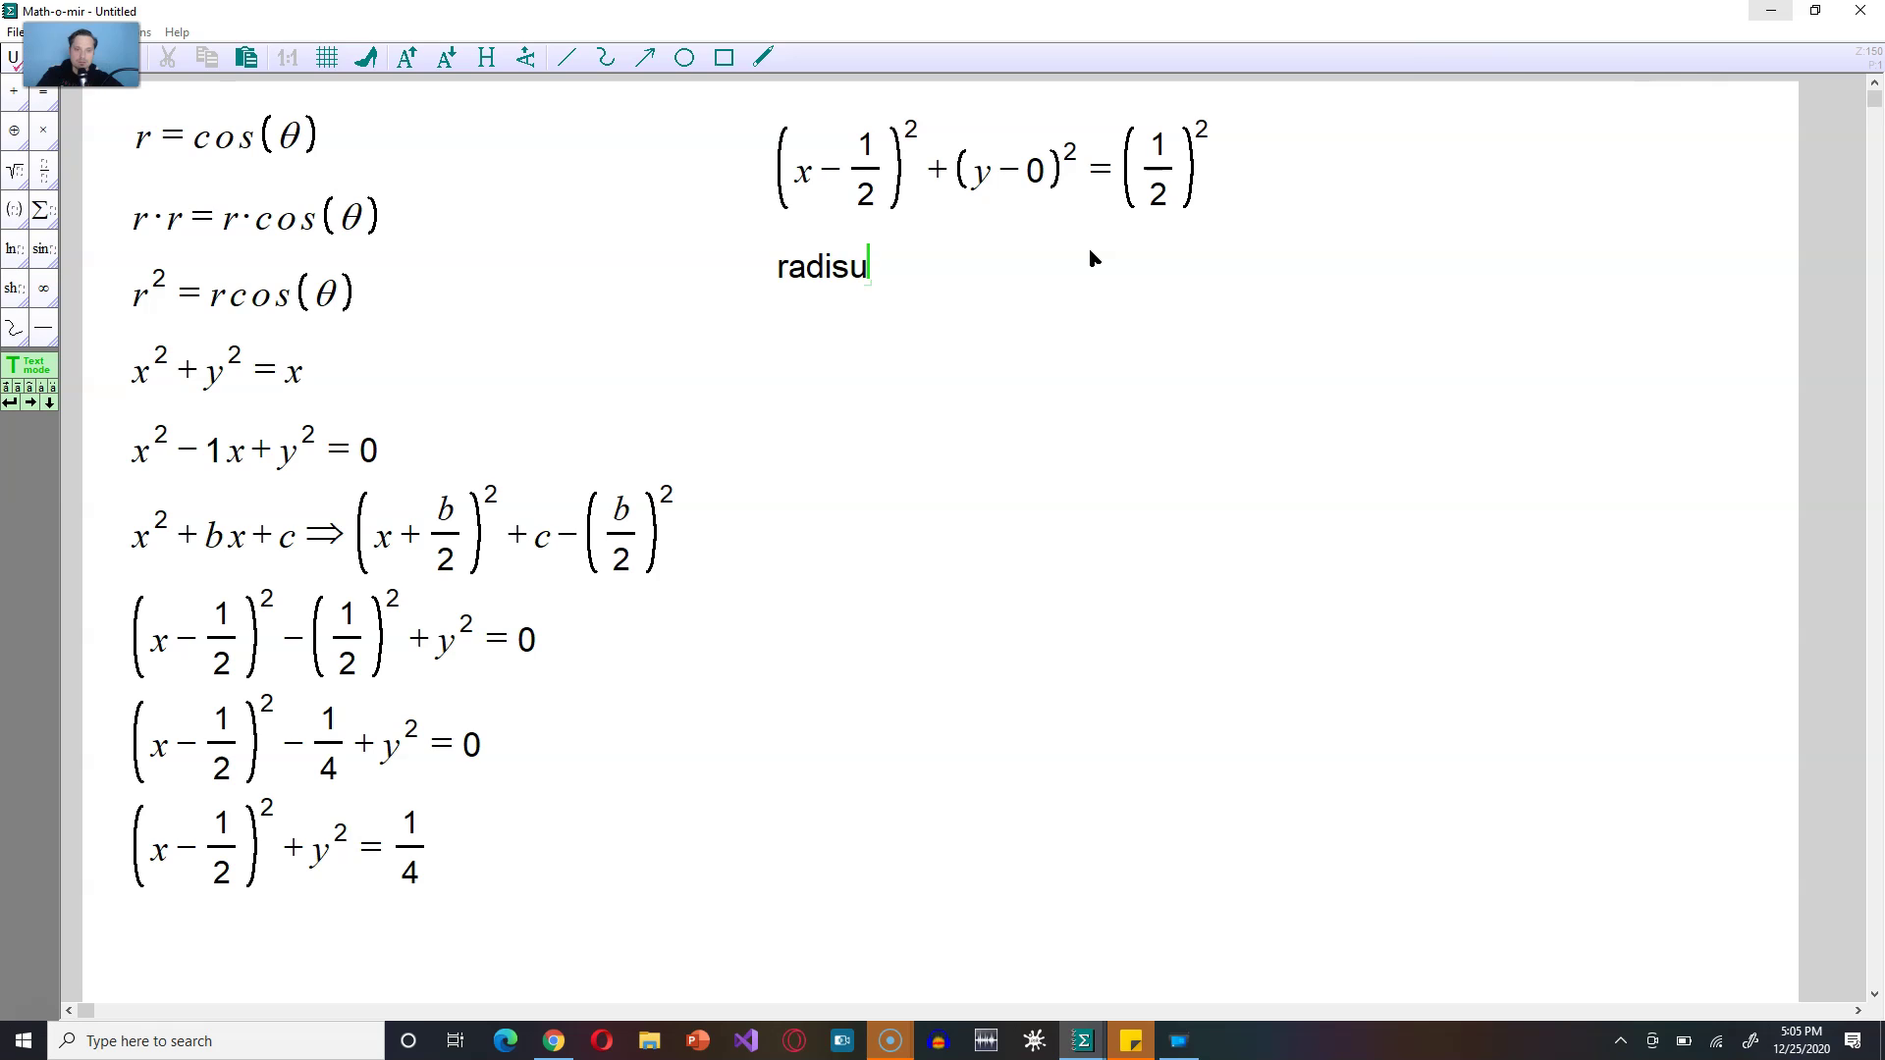
key("BackSpace")
key("BackSpace")
type("us=/")
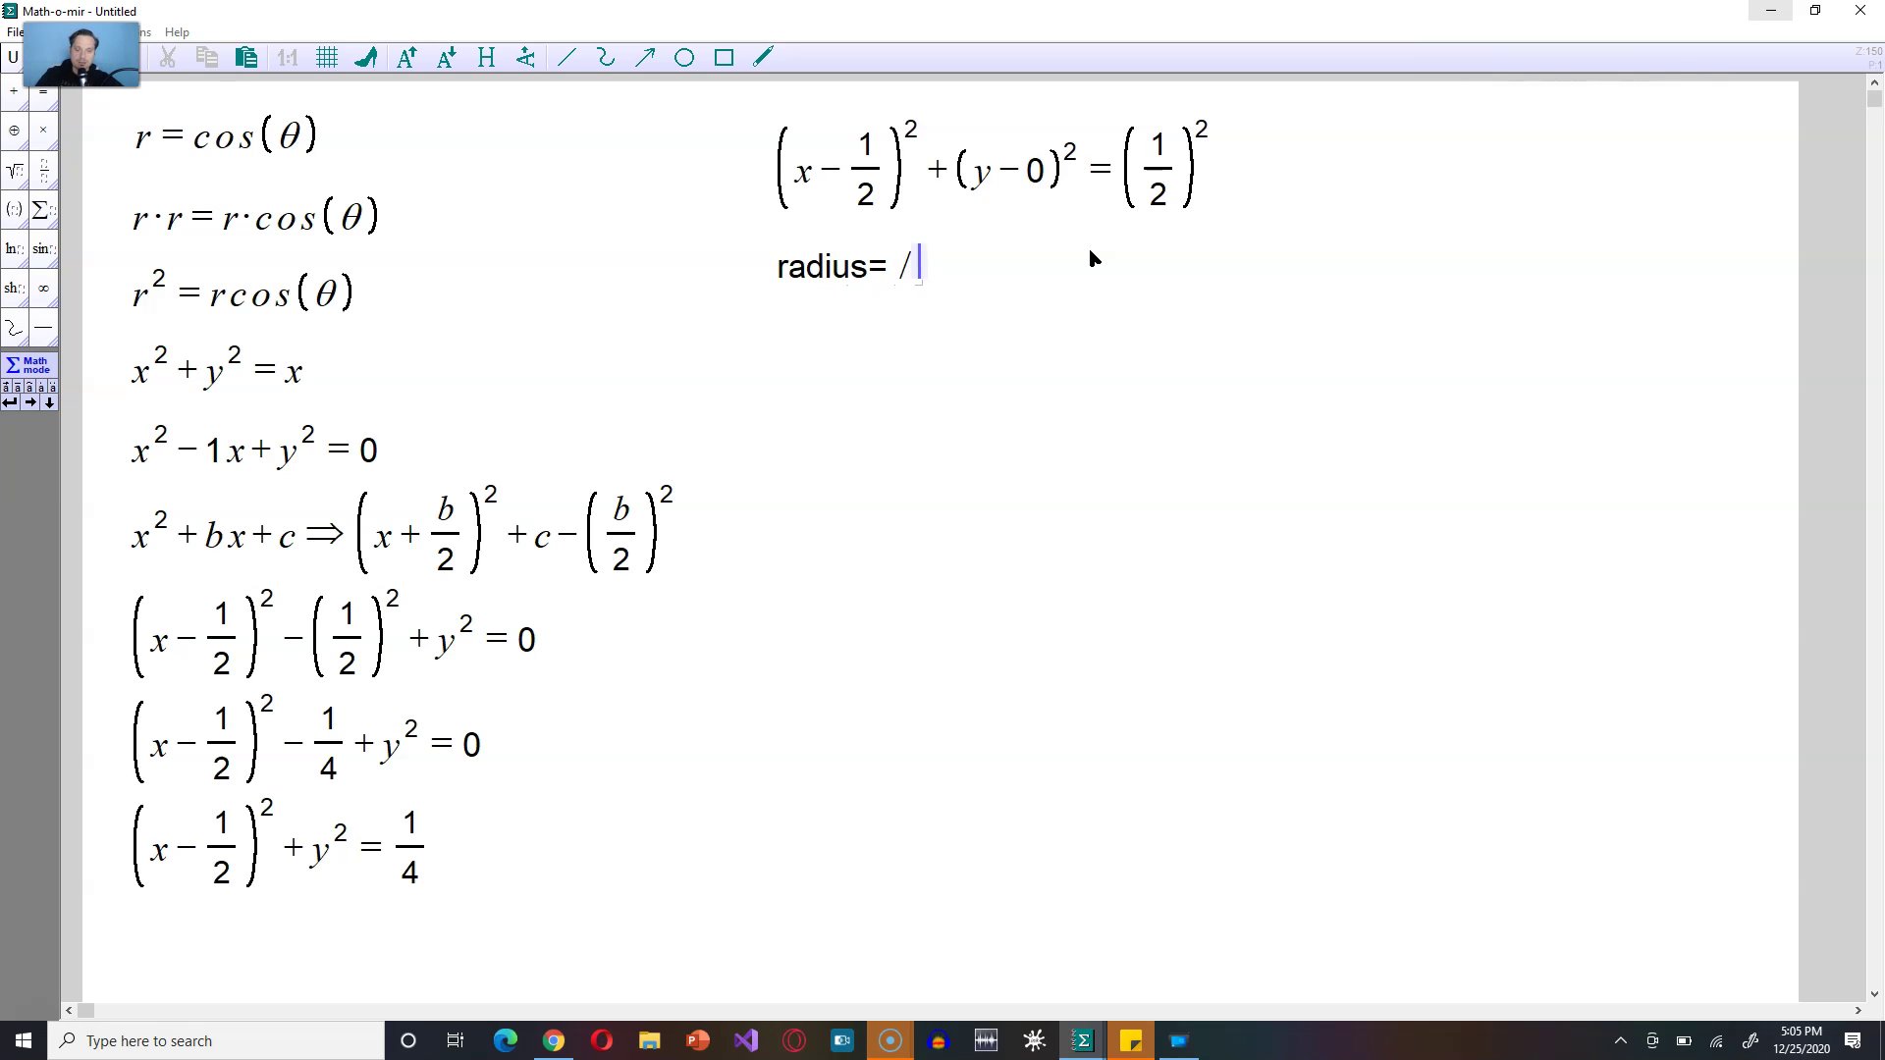
type("12")
key("Return")
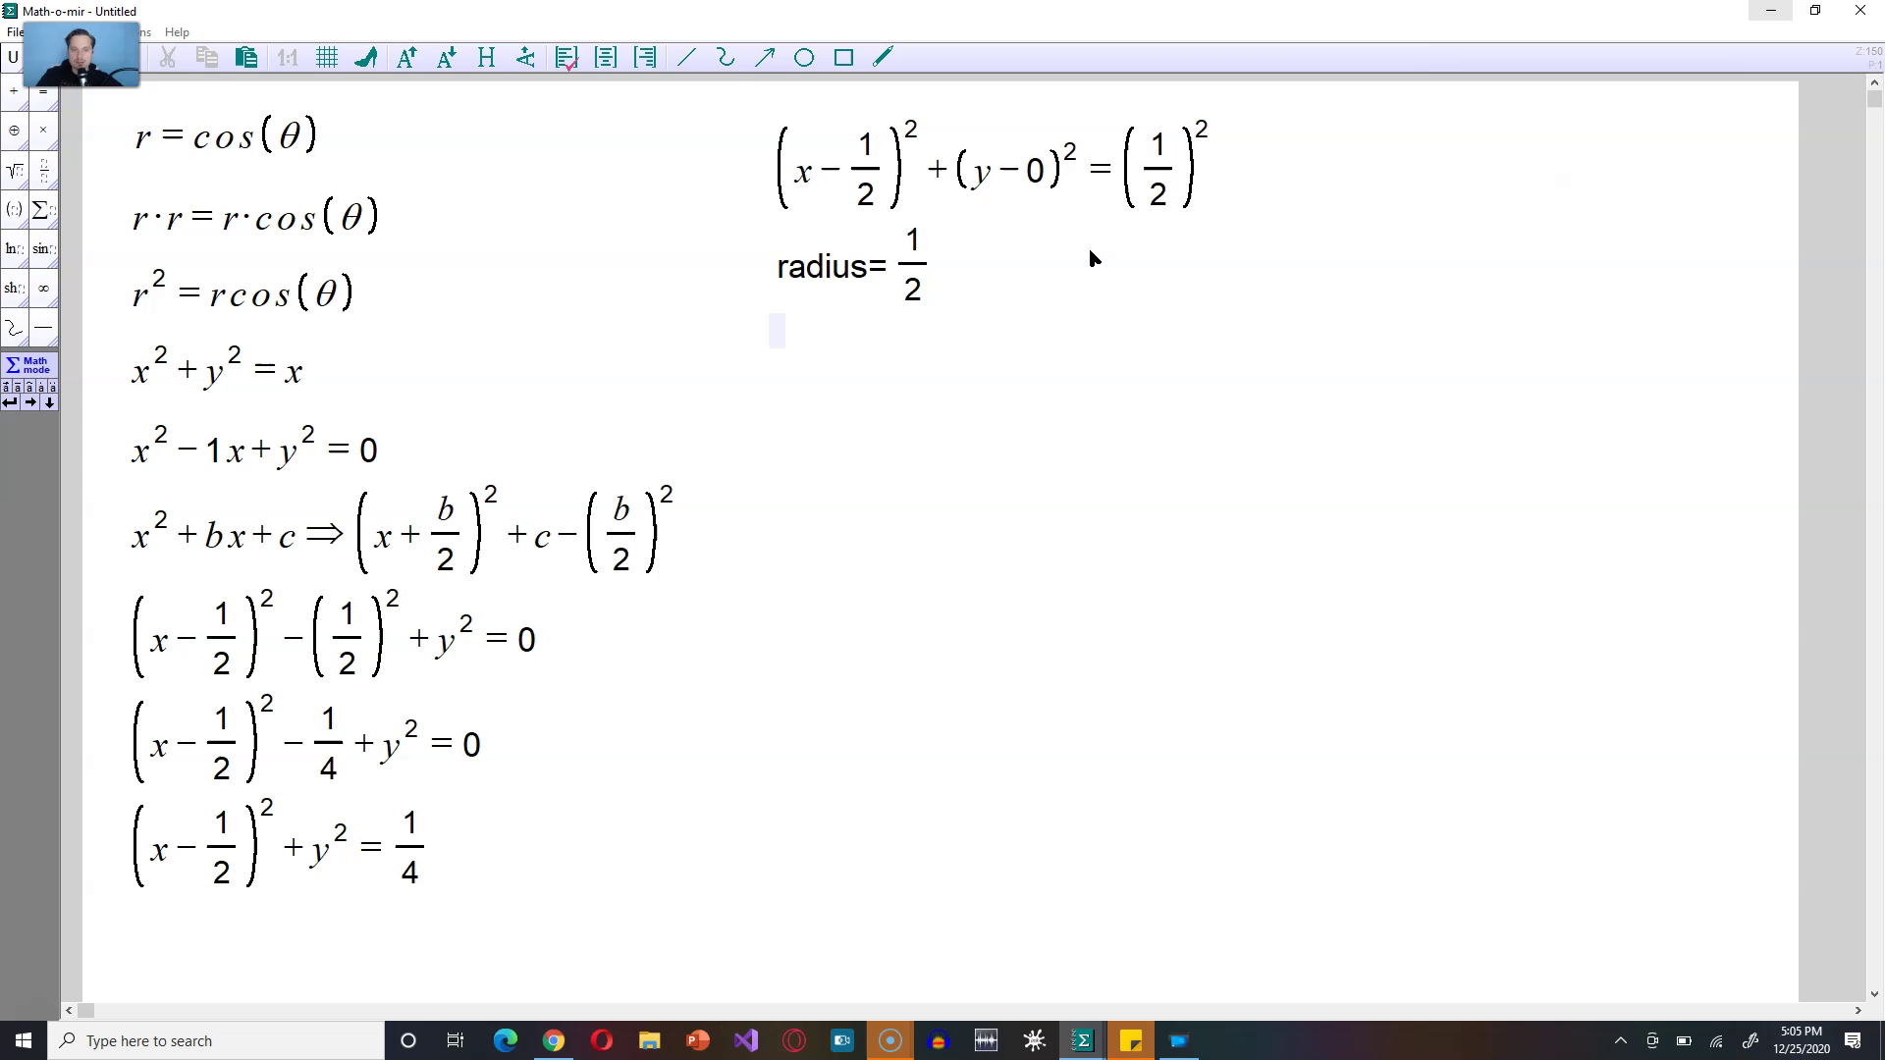
type("cent")
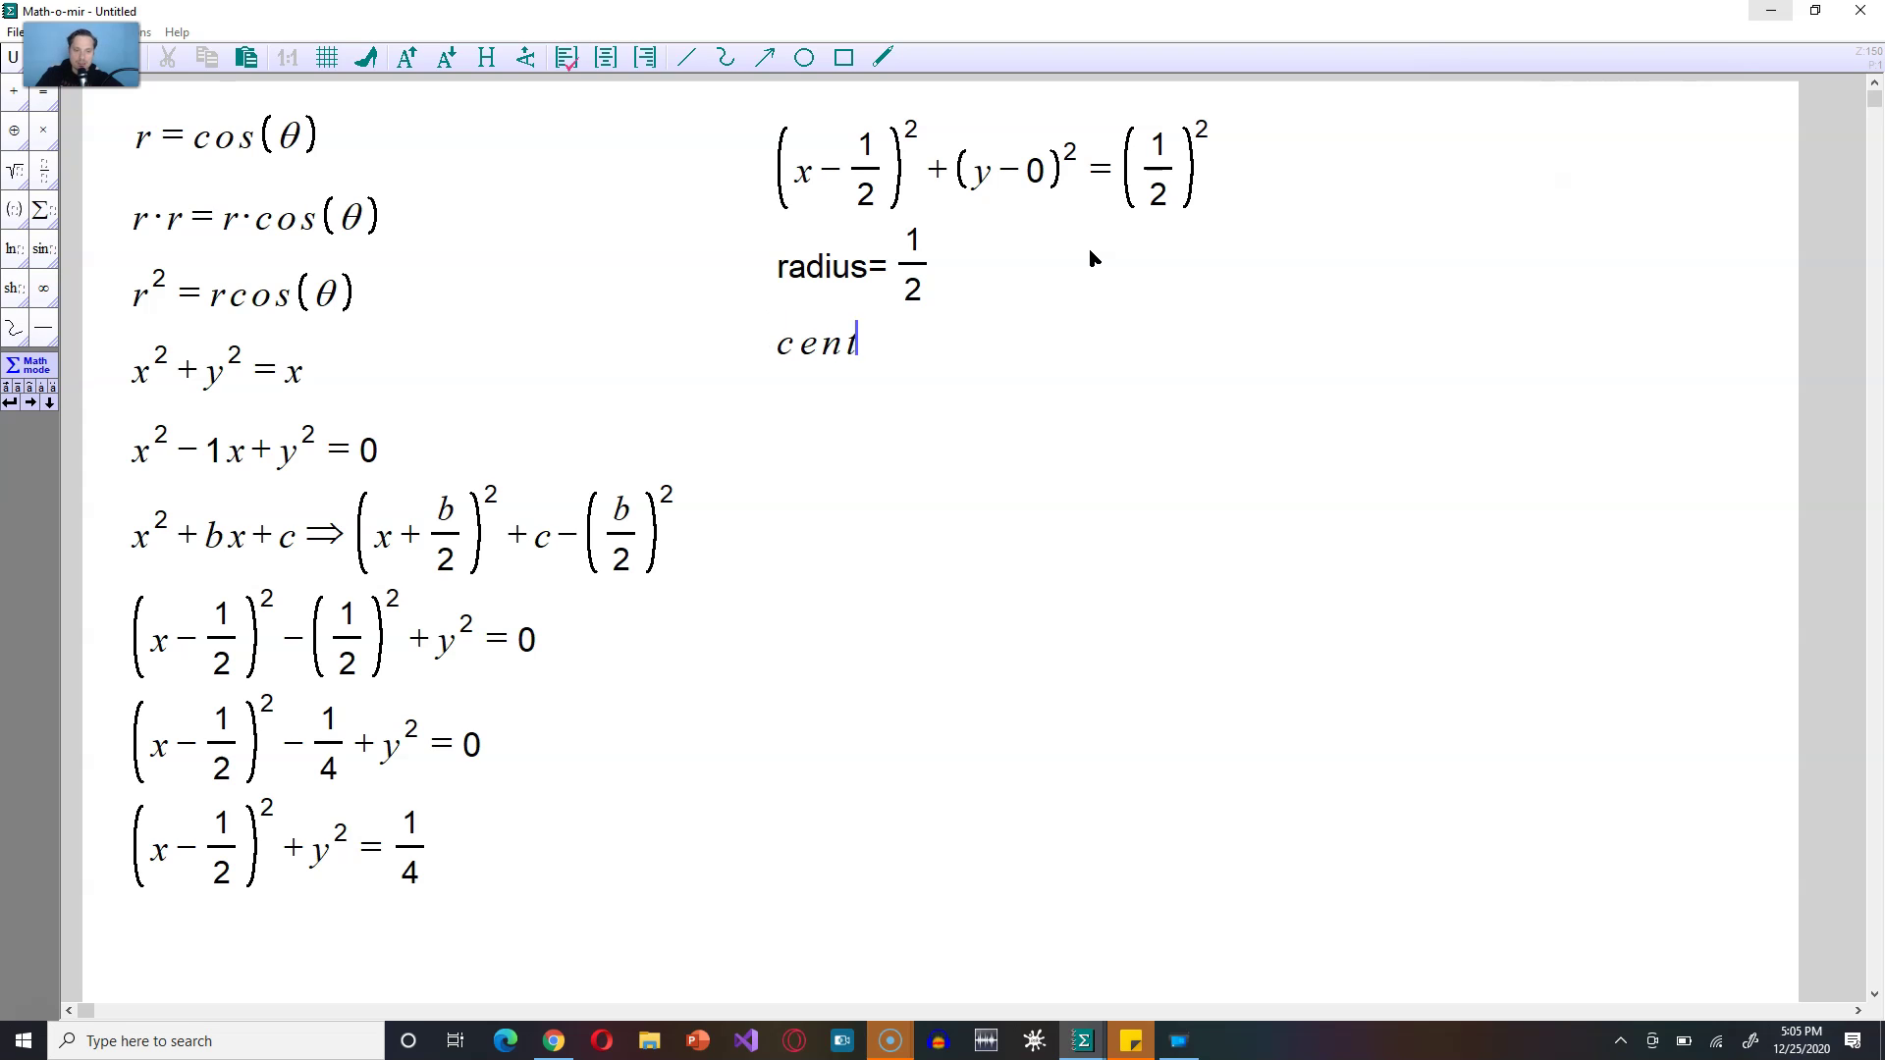
type("er:(1/2")
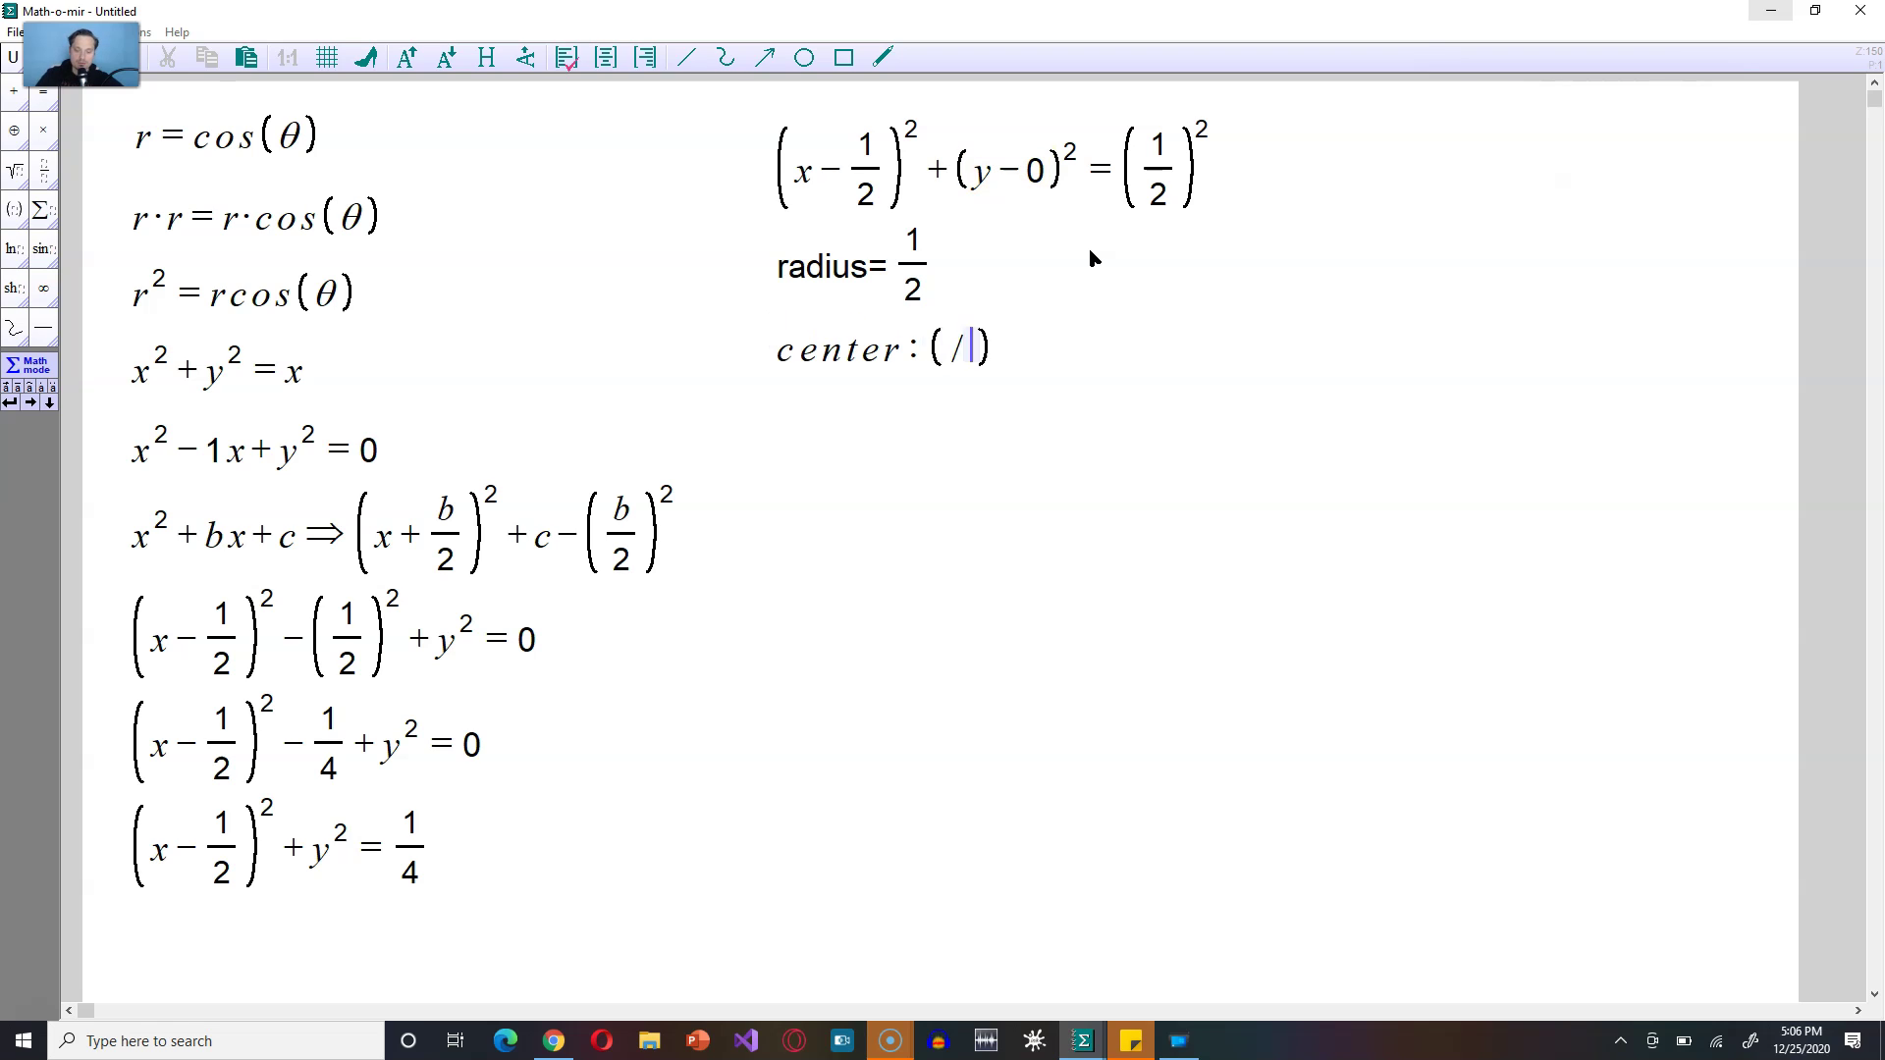
type(",0")
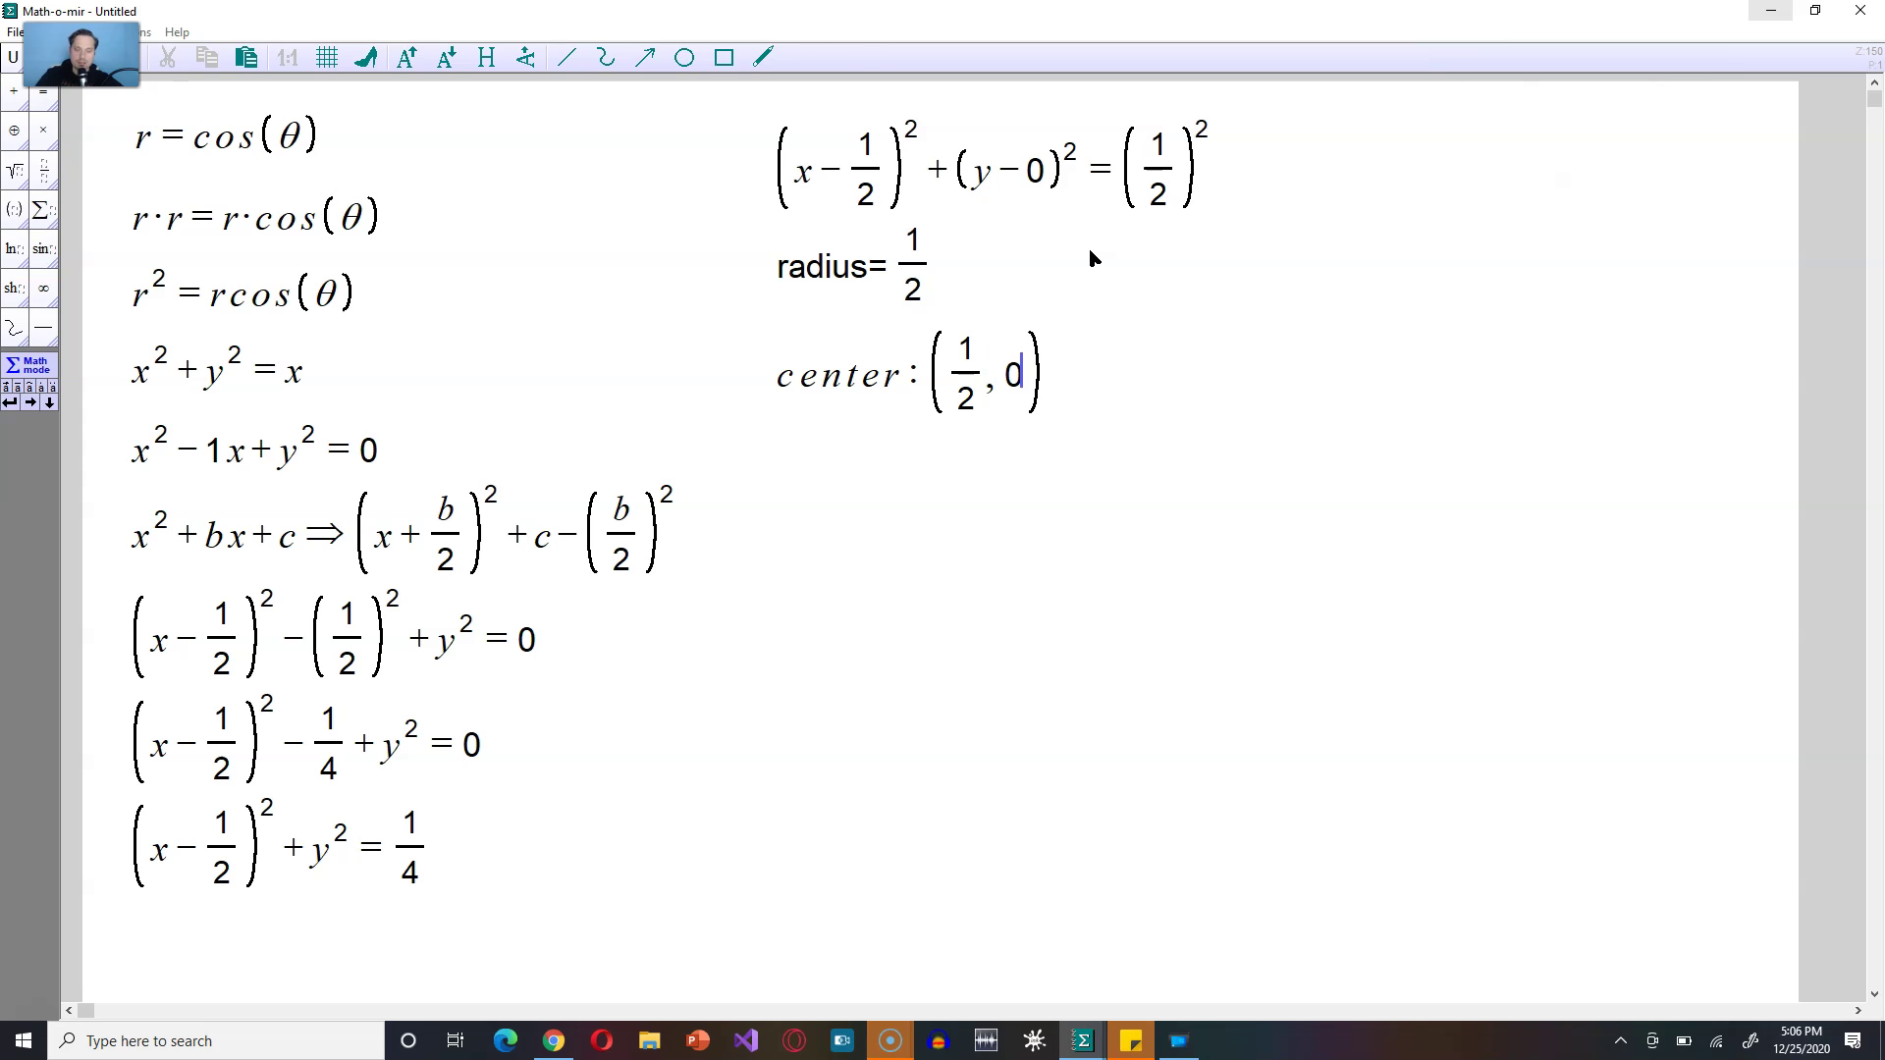
key("Right")
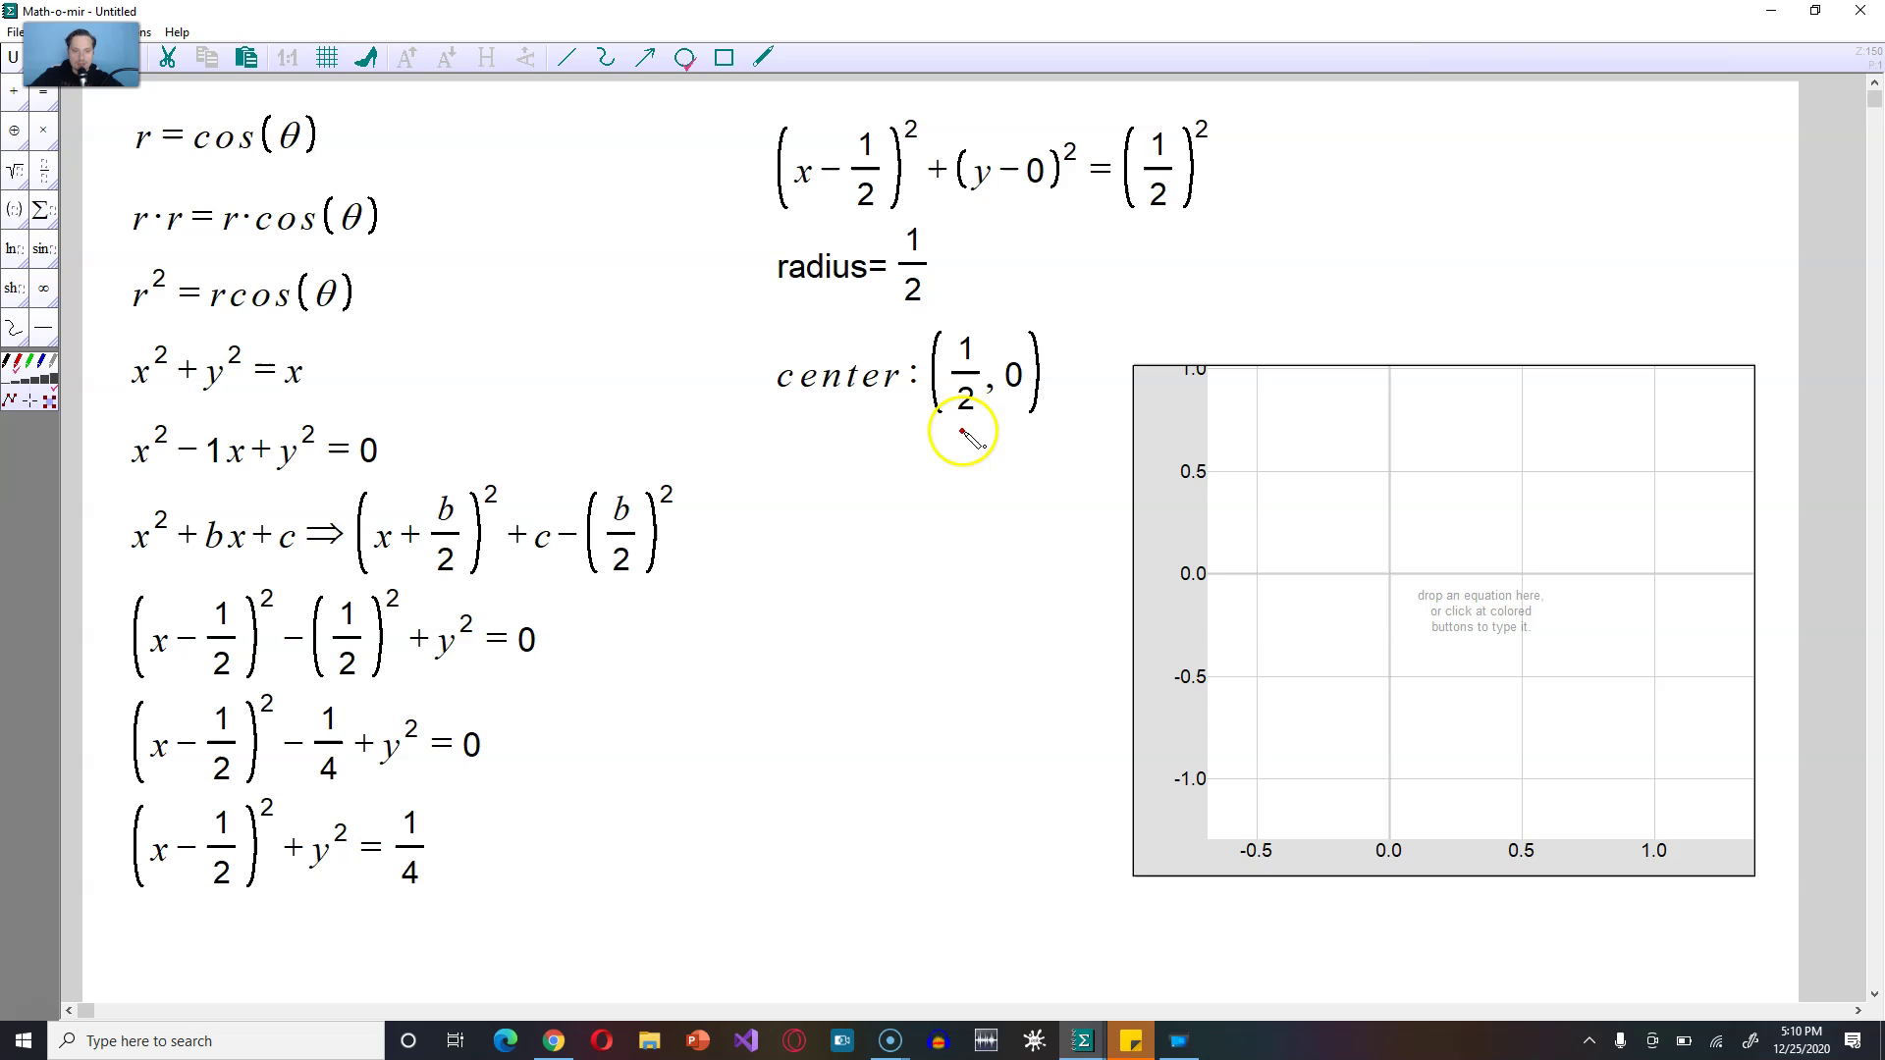
Step: Underline the center (1/2, 0) and radius 1/2 in red and mark the centre point (0.5, 0)
left_click_drag(942, 428, 1029, 428)
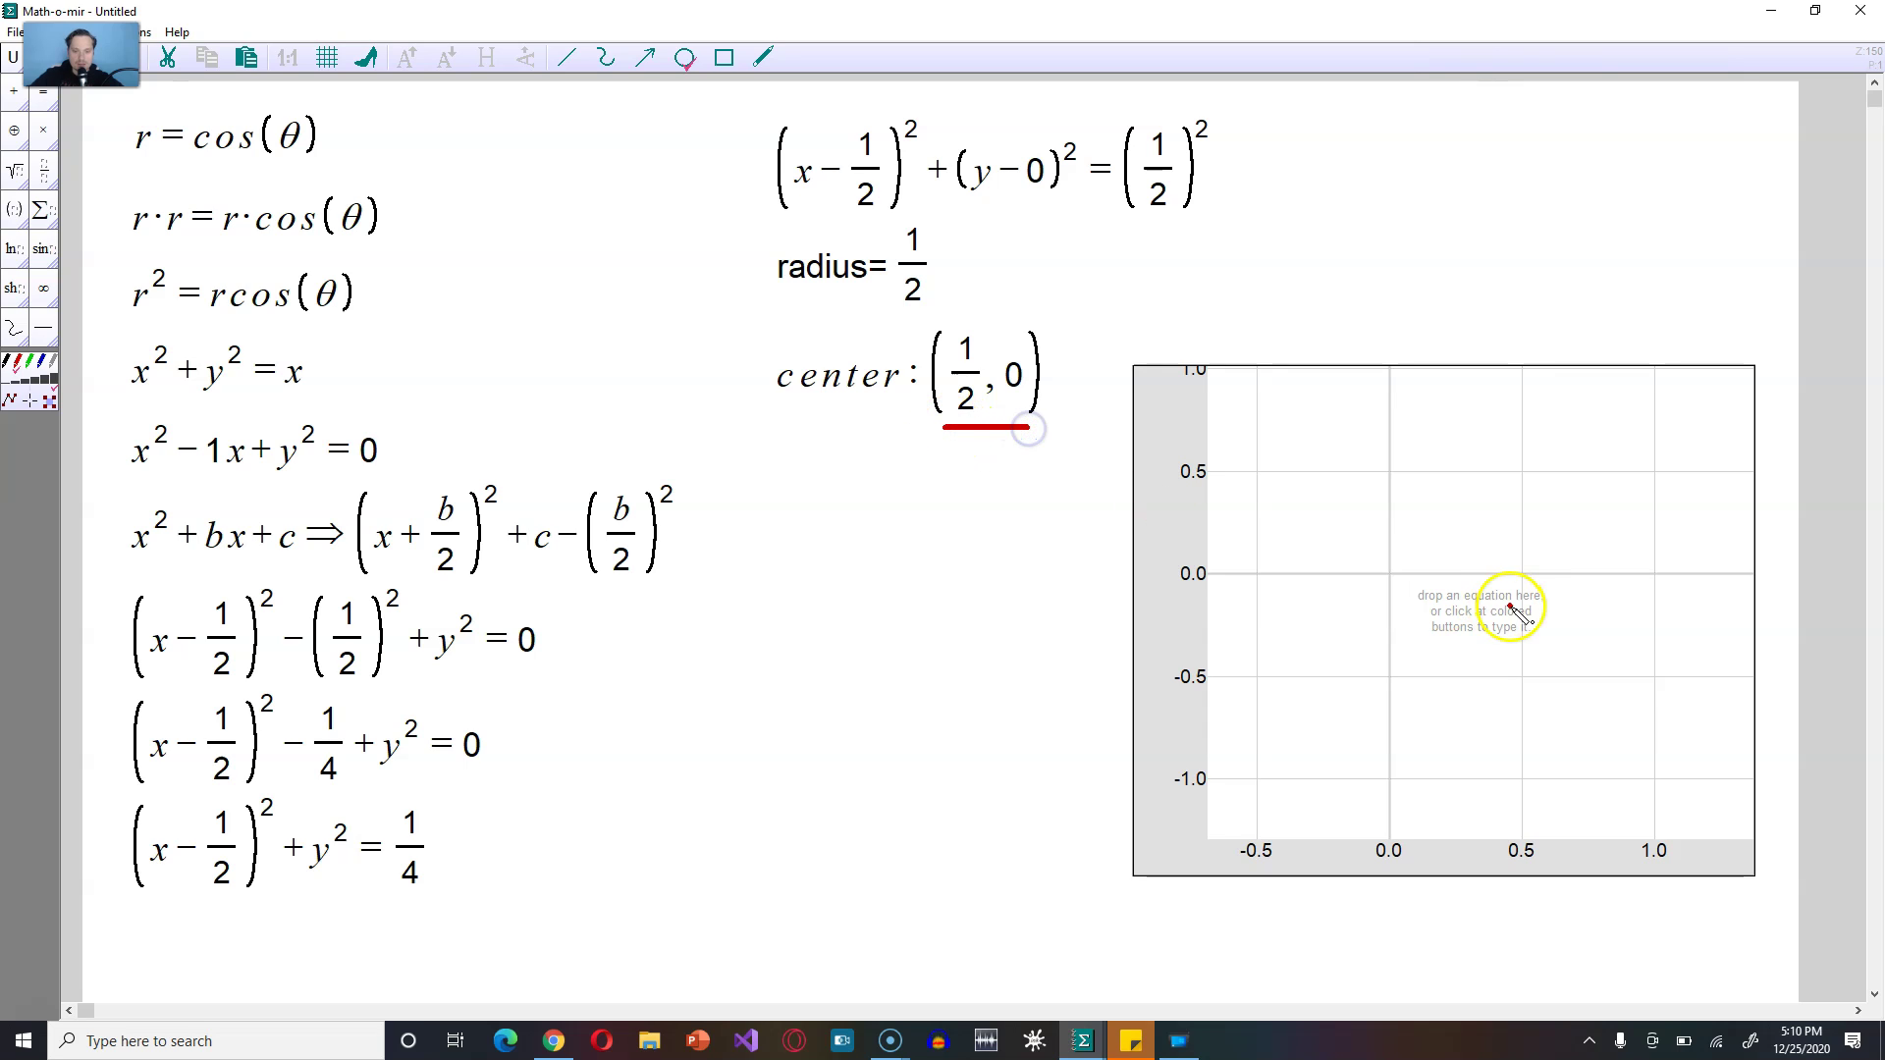
left_click_drag(1510, 607, 1522, 572)
left_click(1527, 854)
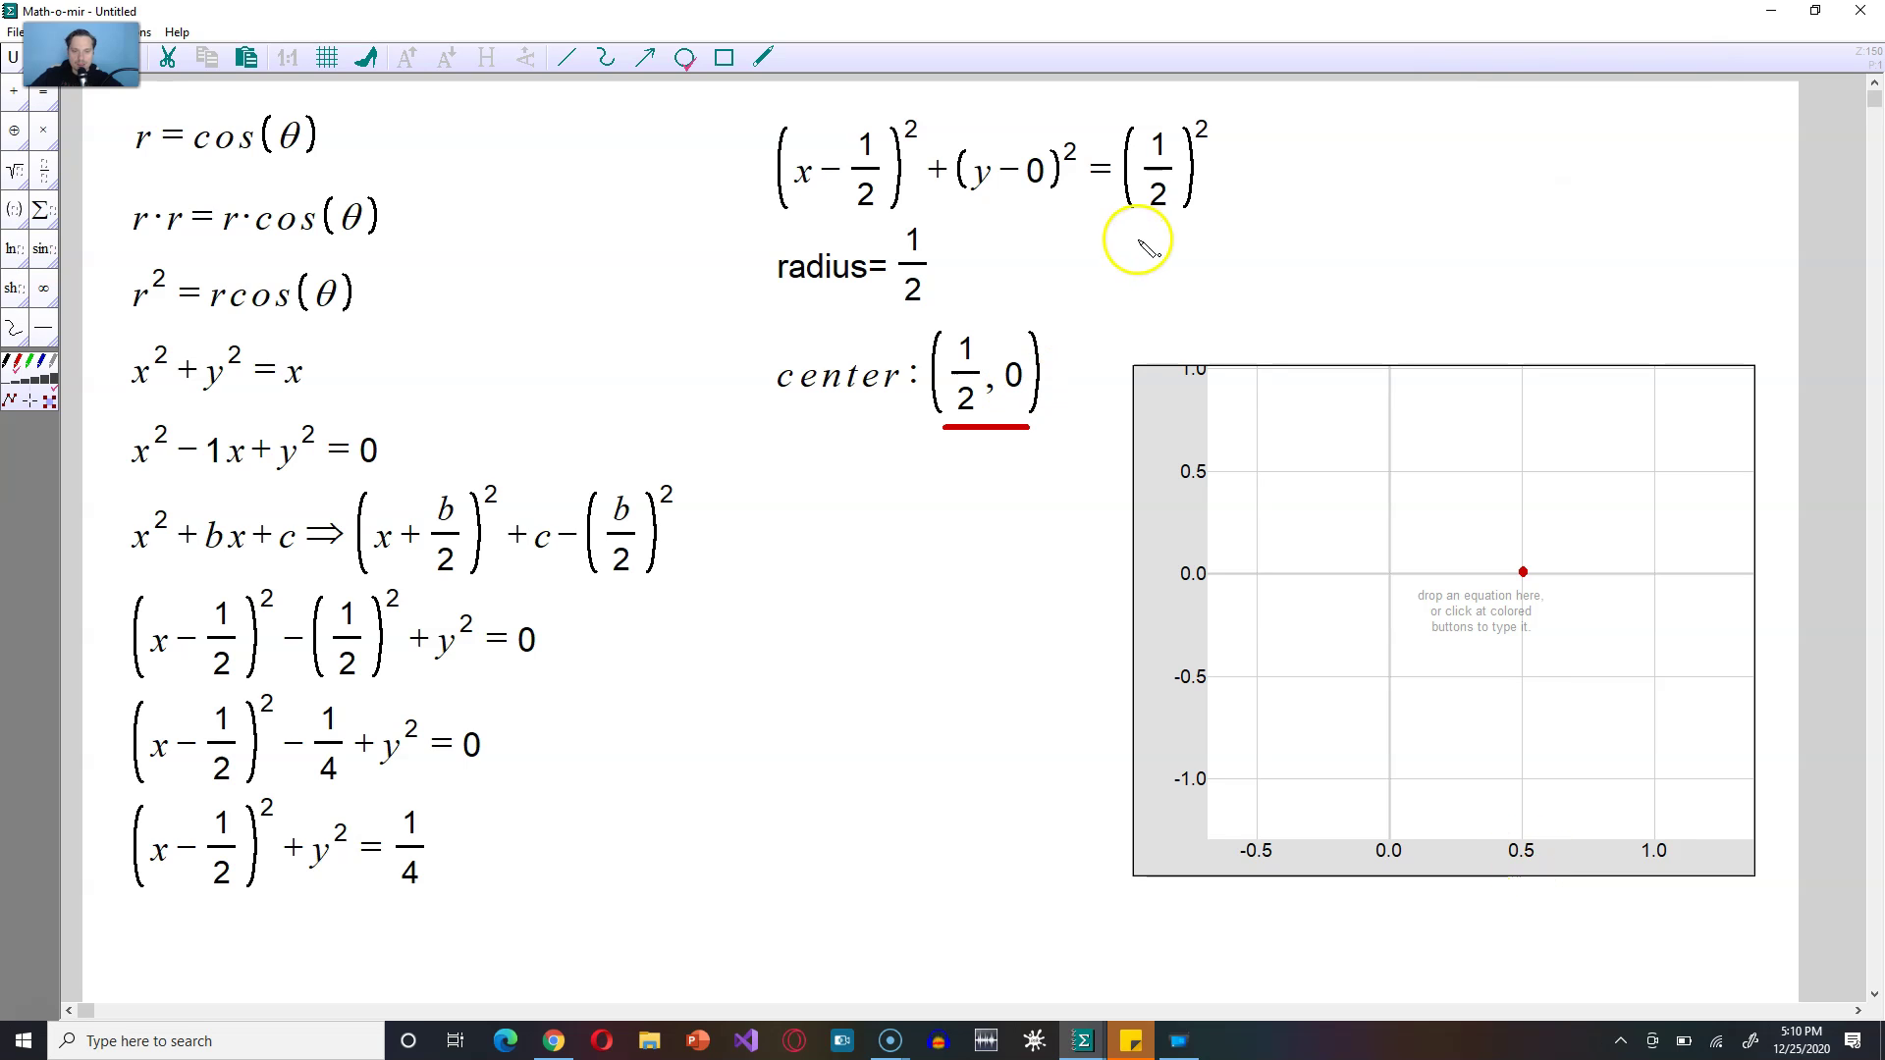
left_click_drag(1141, 224, 1176, 224)
Step: Mark points one radius from the centre and draw a red circle of radius 0.5
left_click_drag(1523, 521, 1656, 578)
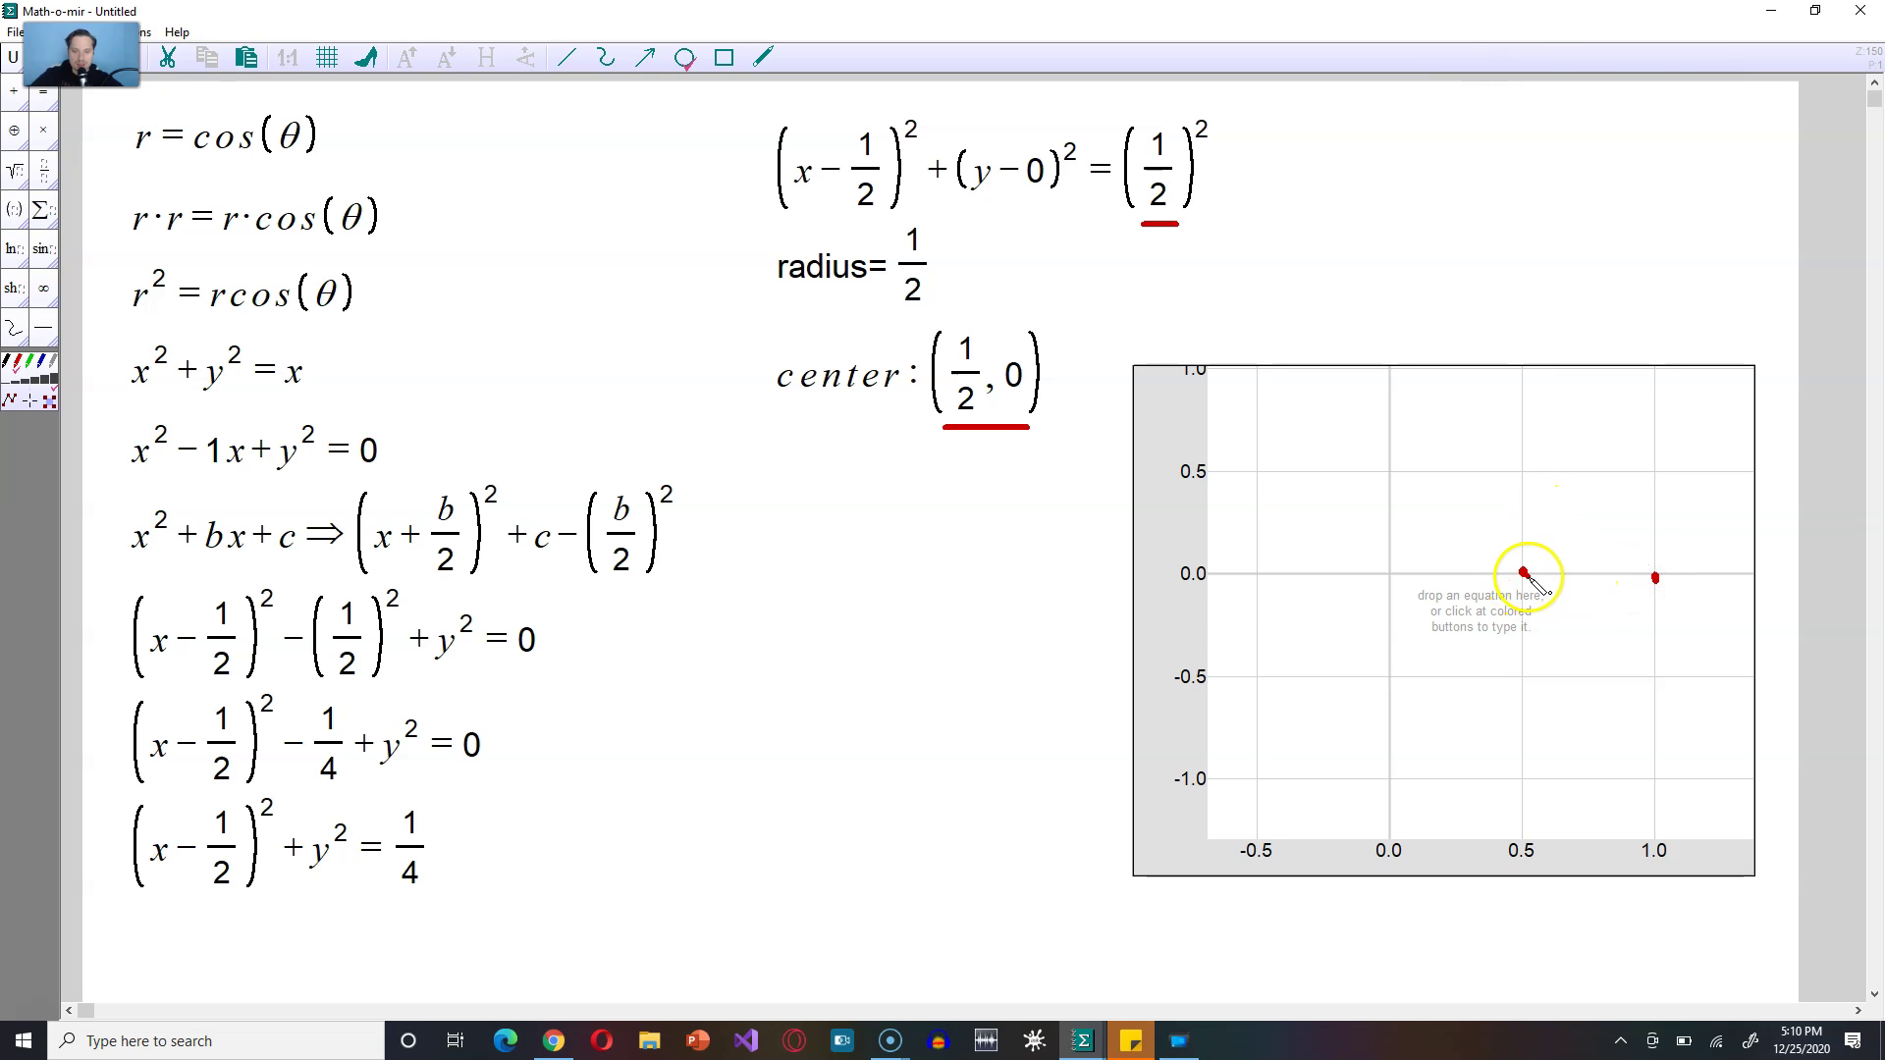
left_click_drag(1530, 574, 1525, 473)
left_click_drag(1531, 593, 1523, 677)
mouse_move(1522, 574)
left_mouse_down()
mouse_move(1659, 705)
mouse_move(1660, 687)
left_mouse_up()
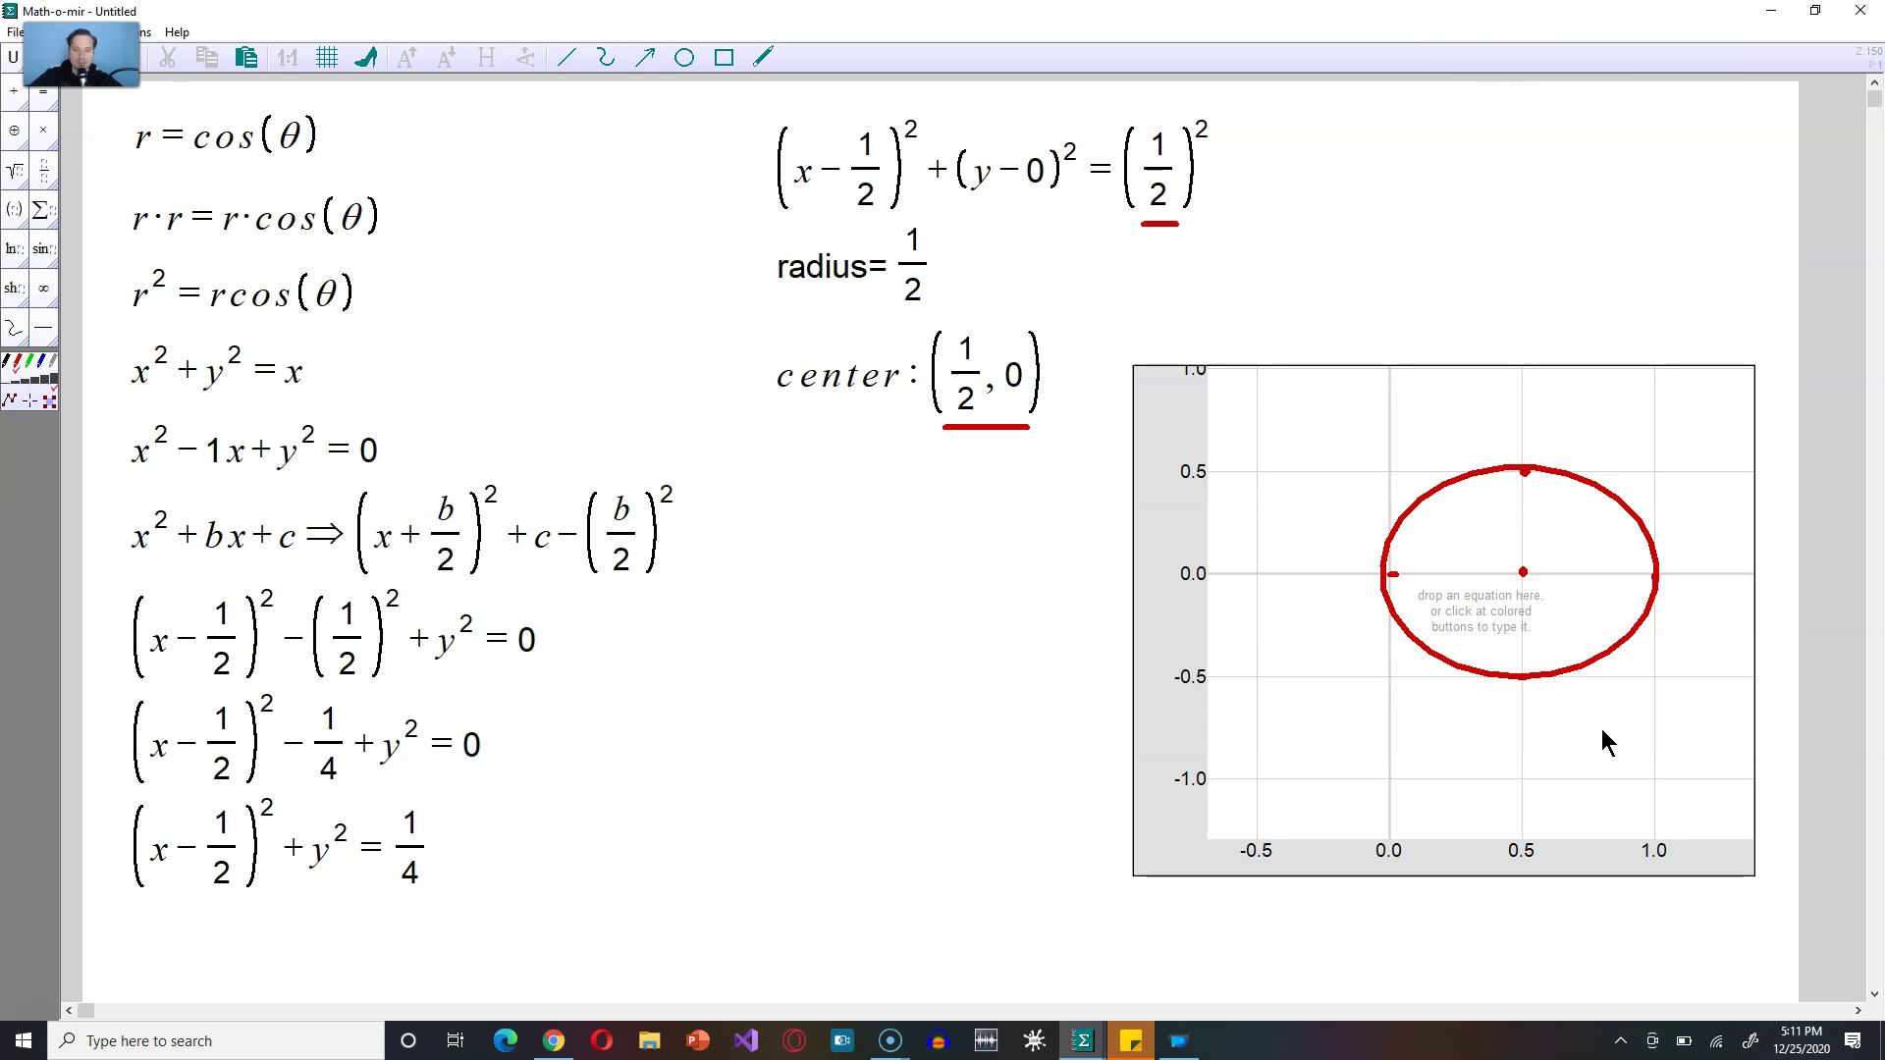
Step: Label the circle's points (0.5, −0.5) below, (1, 0) right, (0.5, 0.5) above and (0, 0) left
left_click(1492, 736)
type("(0.5,")
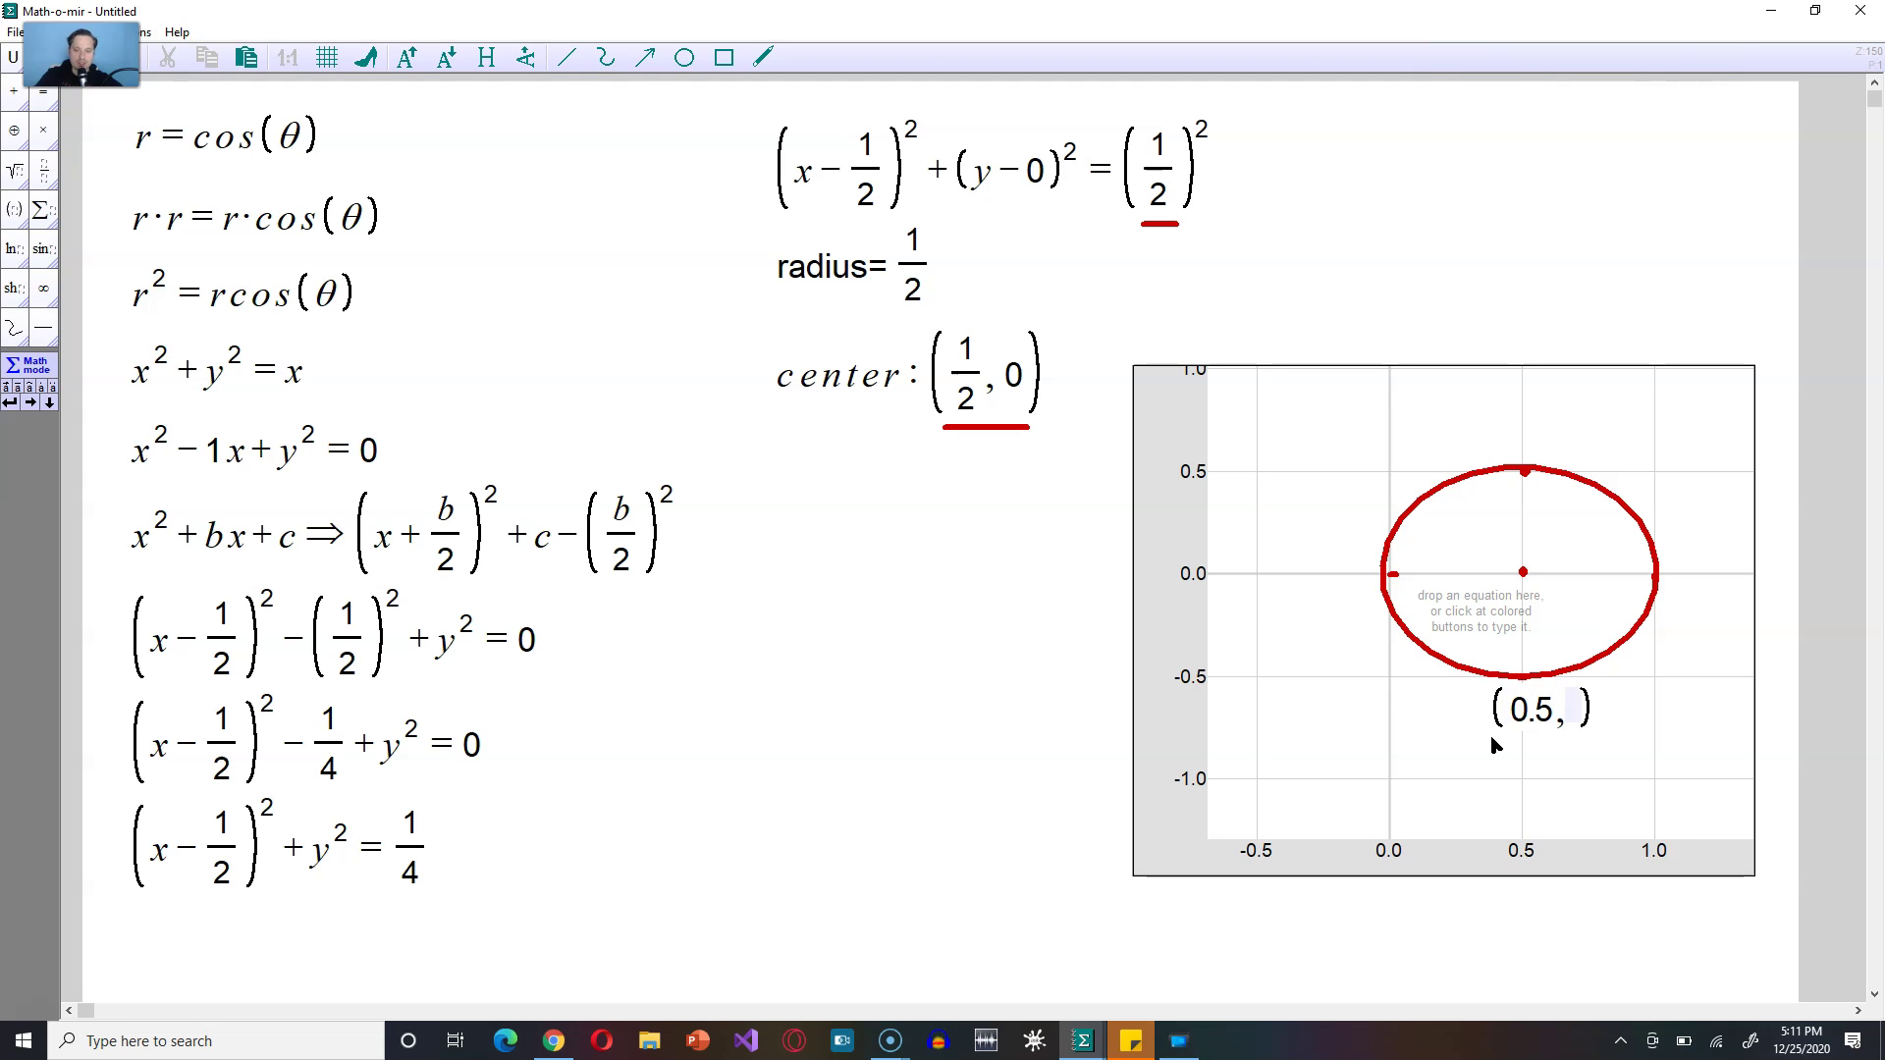
type("-0.5")
left_click(1628, 621)
left_click(1672, 581)
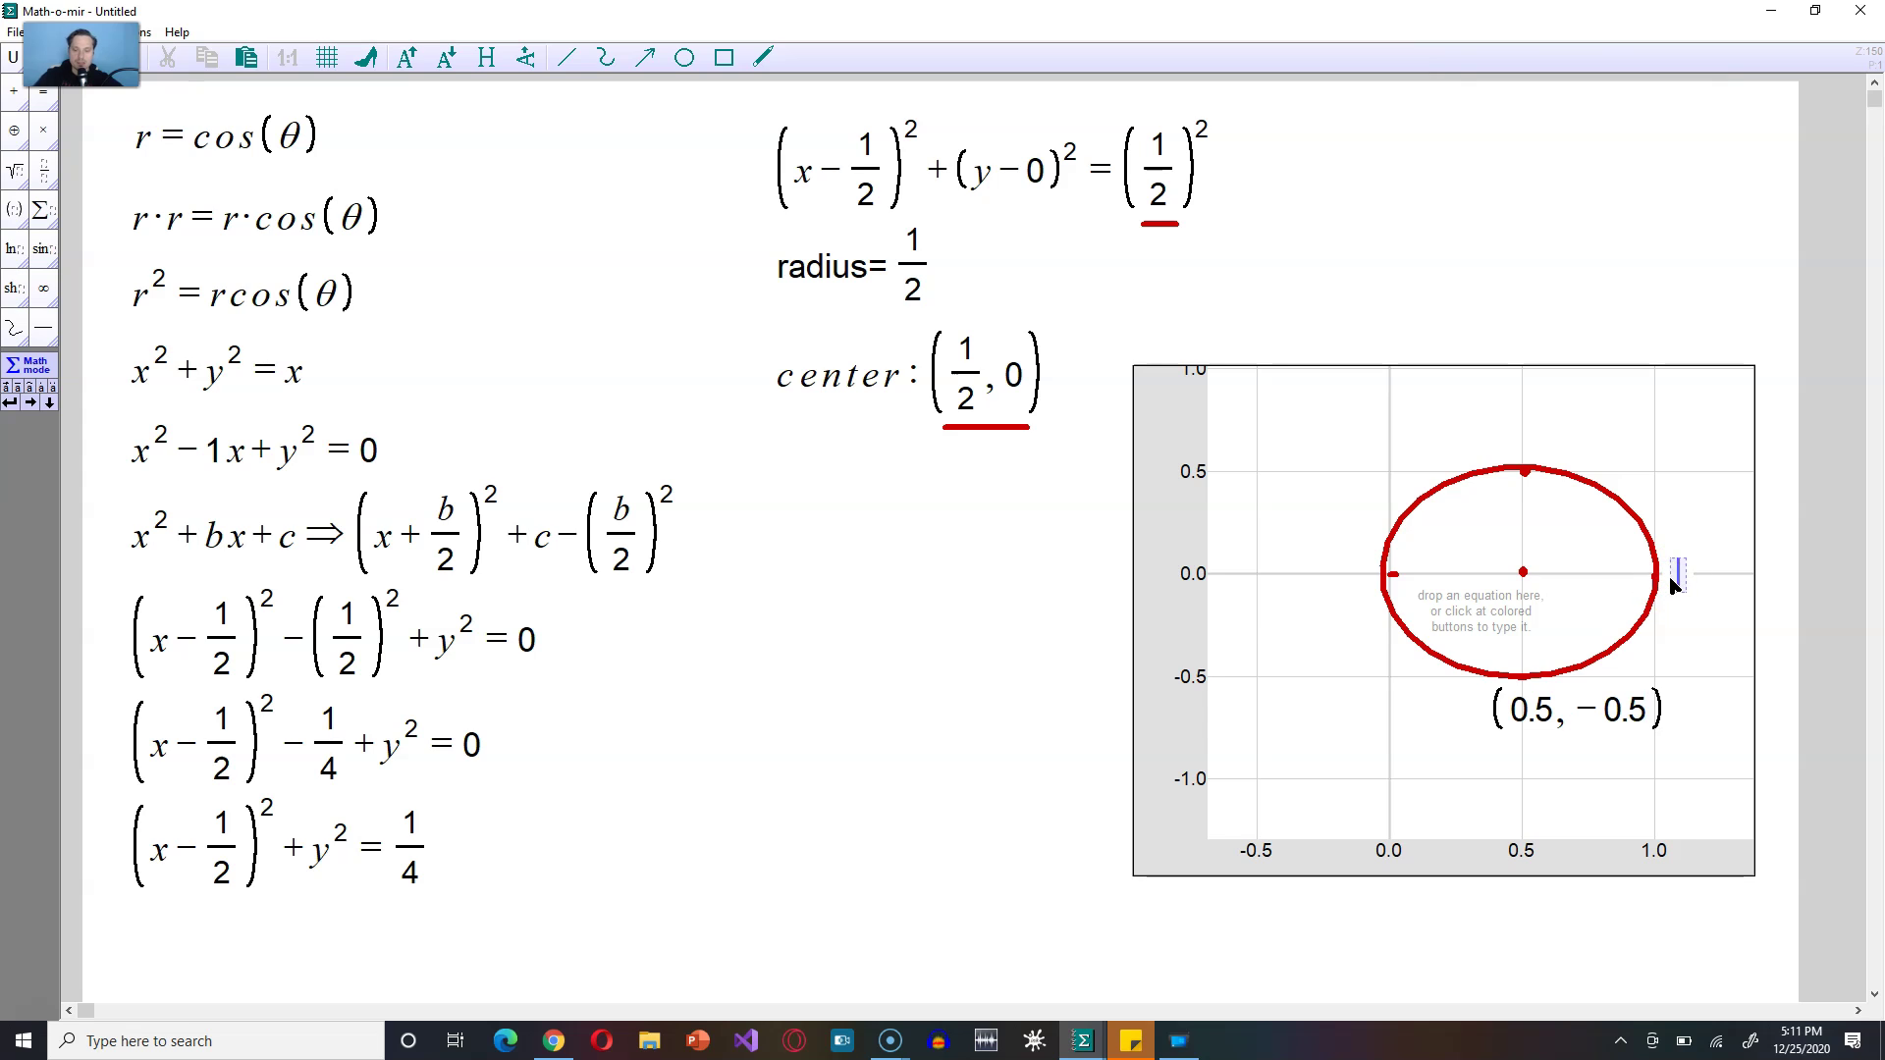
type("(1,0")
left_click(1454, 441)
type("(0.5")
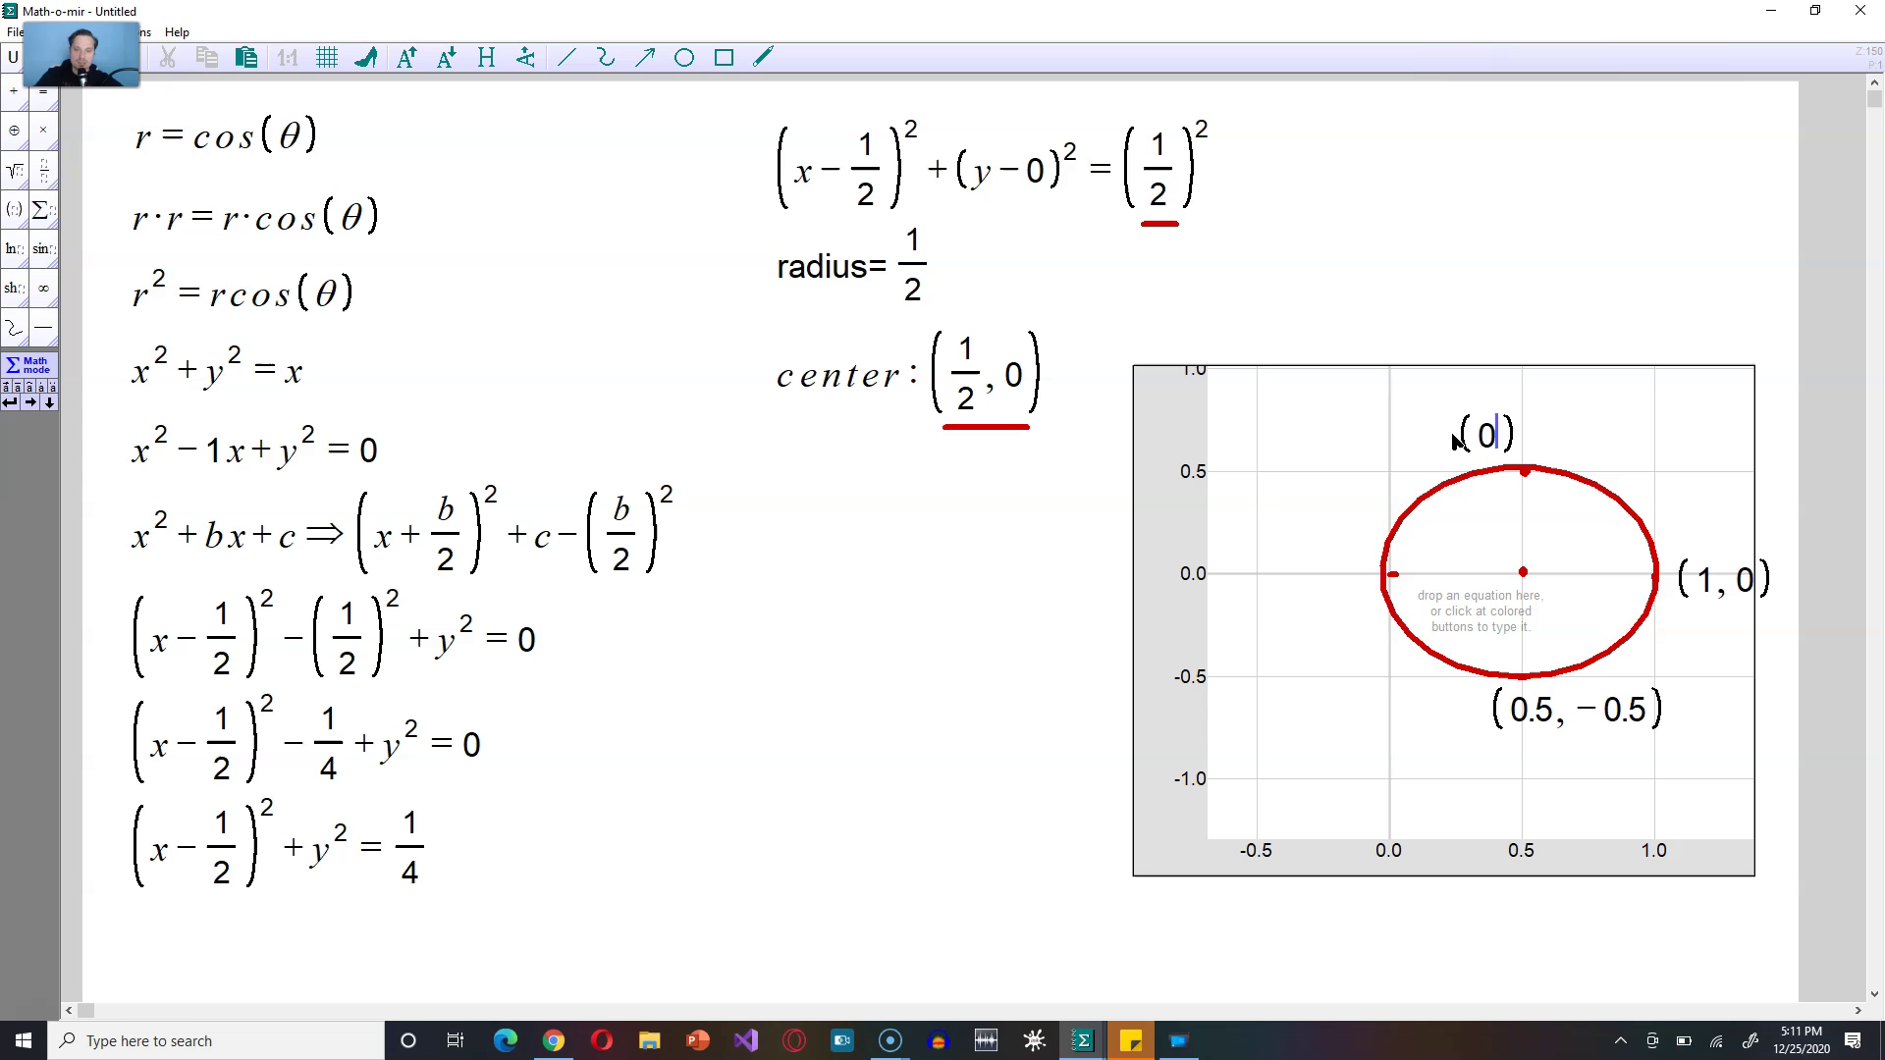
type(", 0.5")
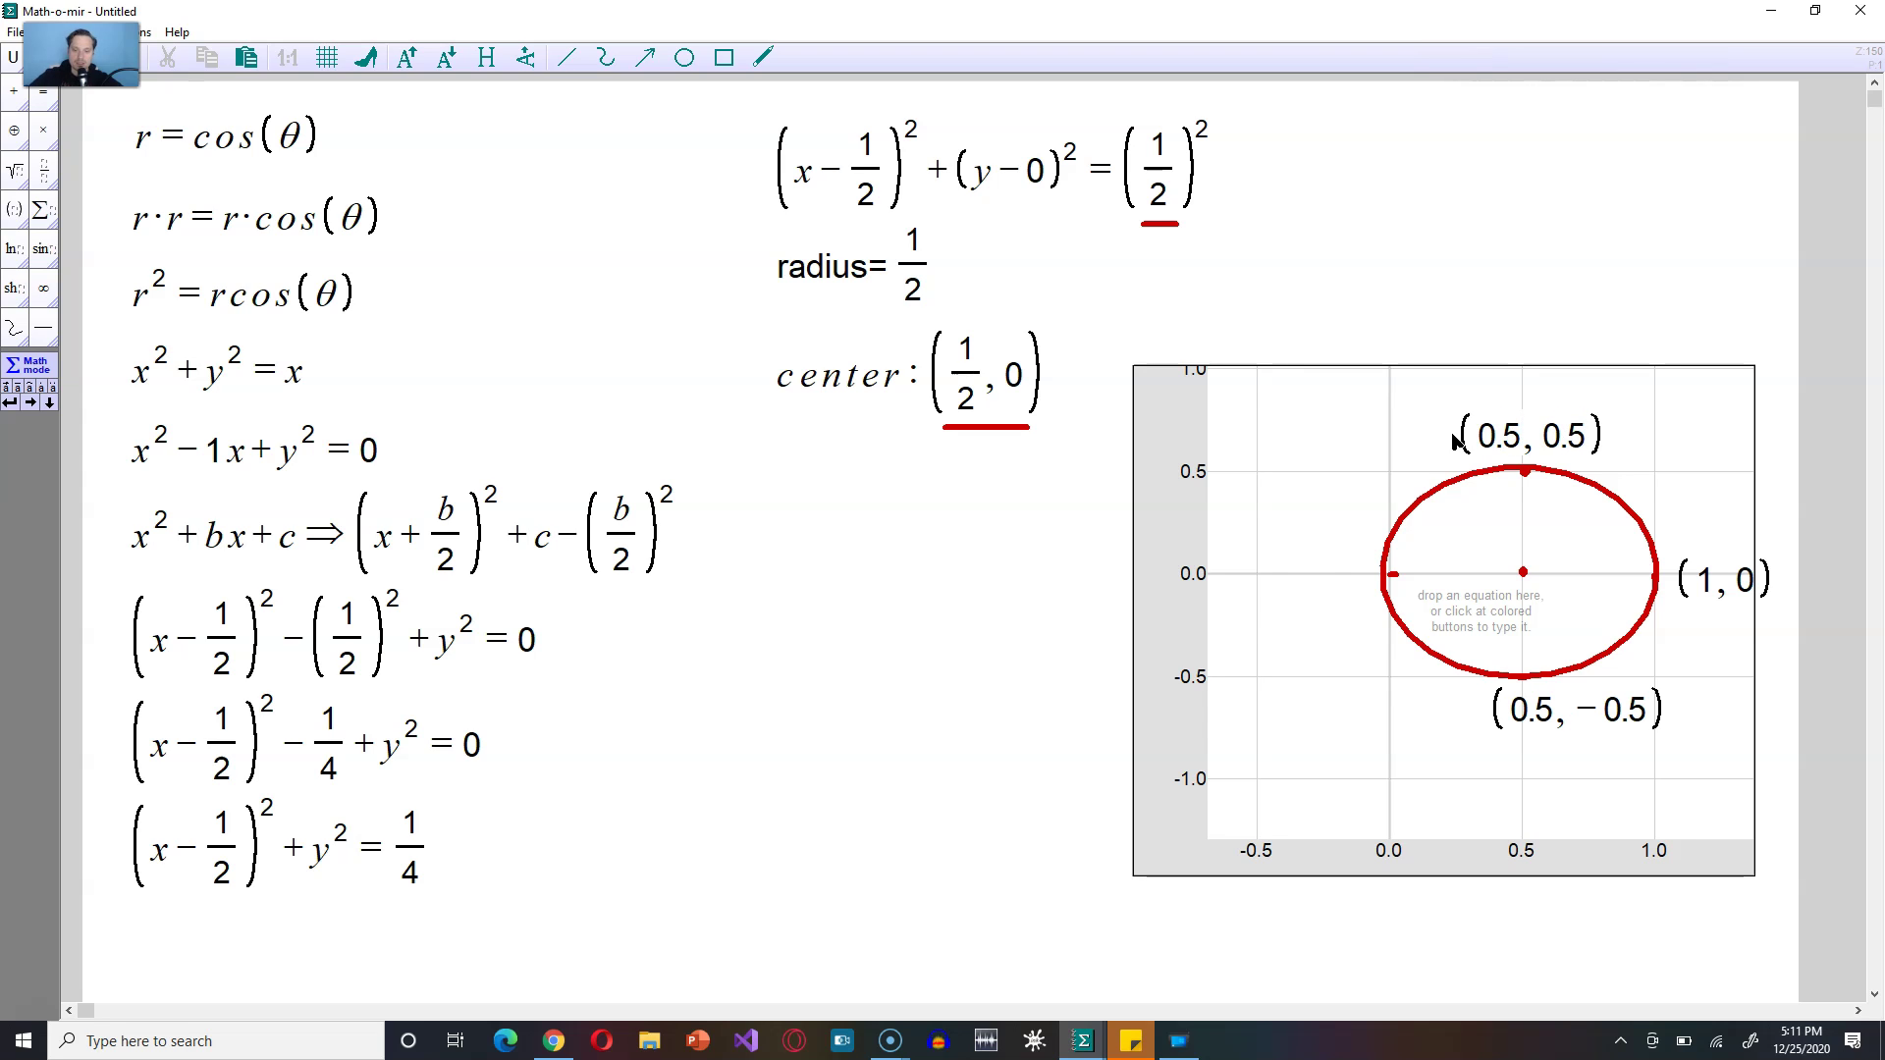
left_click(1261, 574)
type("(")
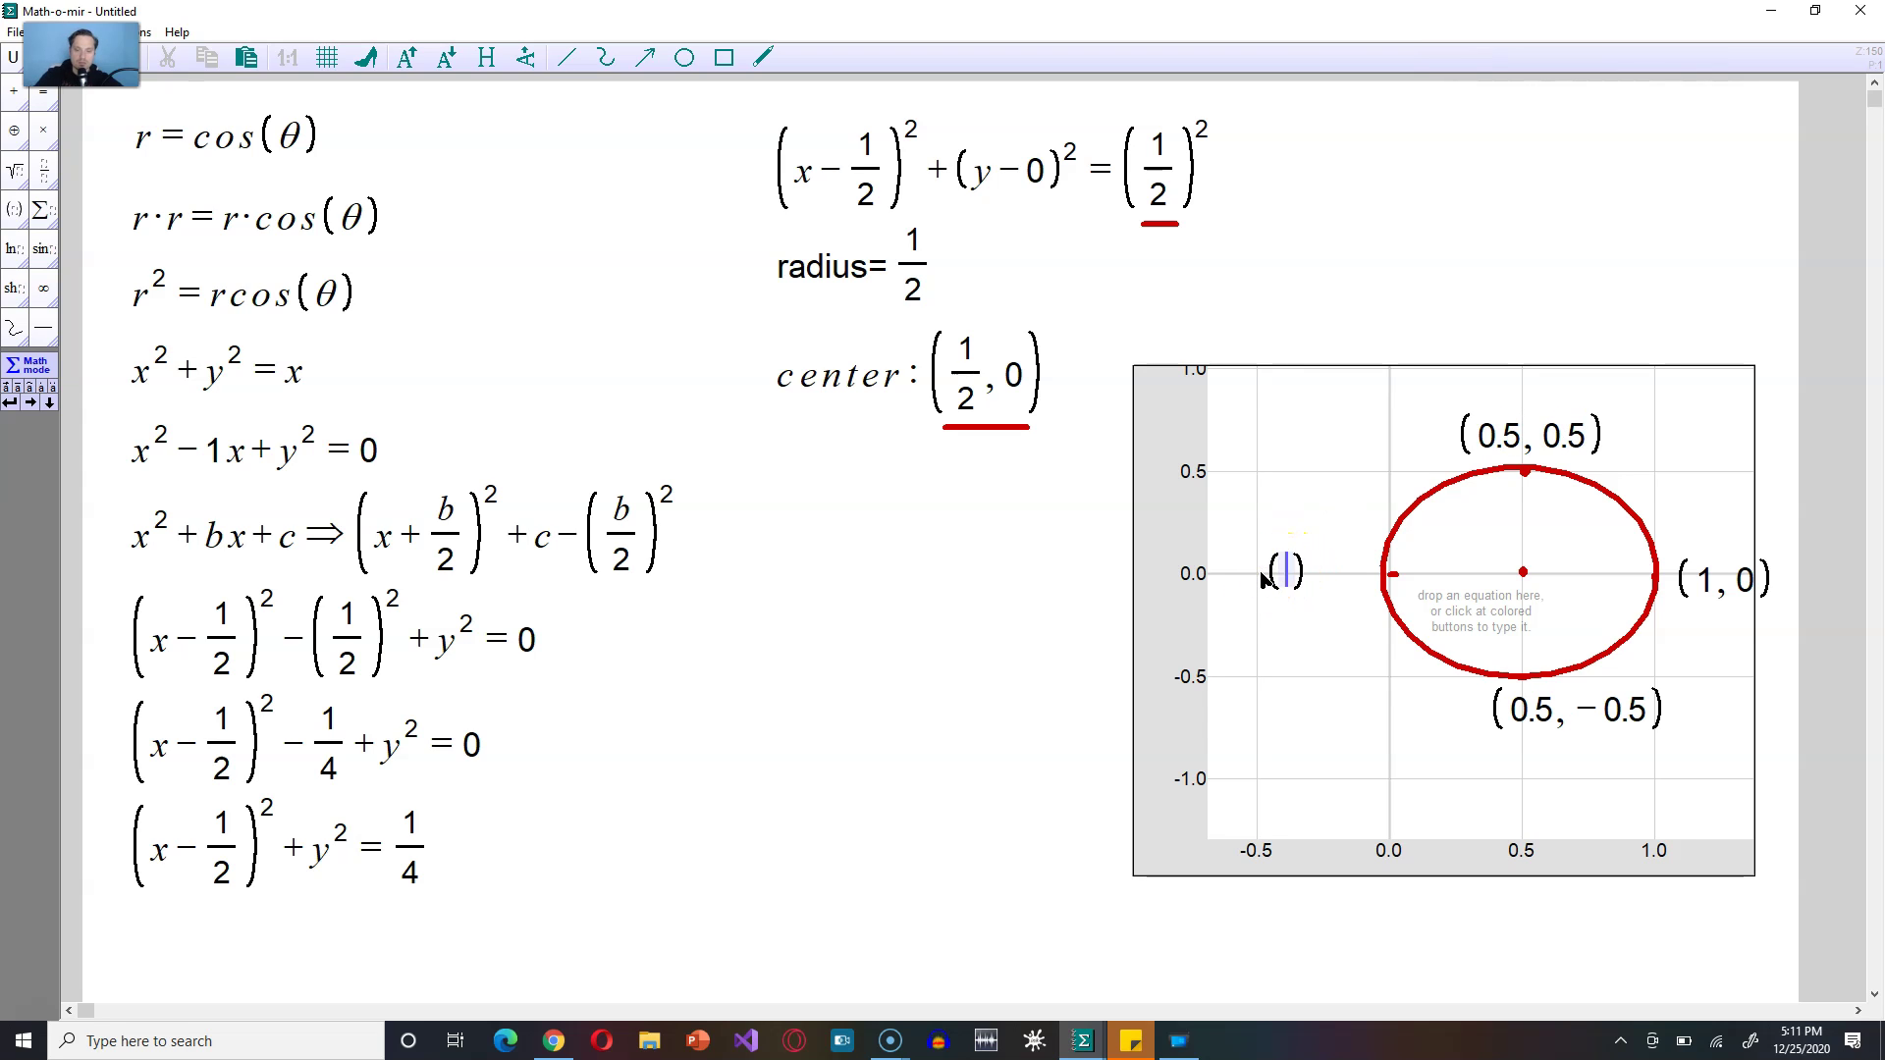
type("0, 0")
key("Escape")
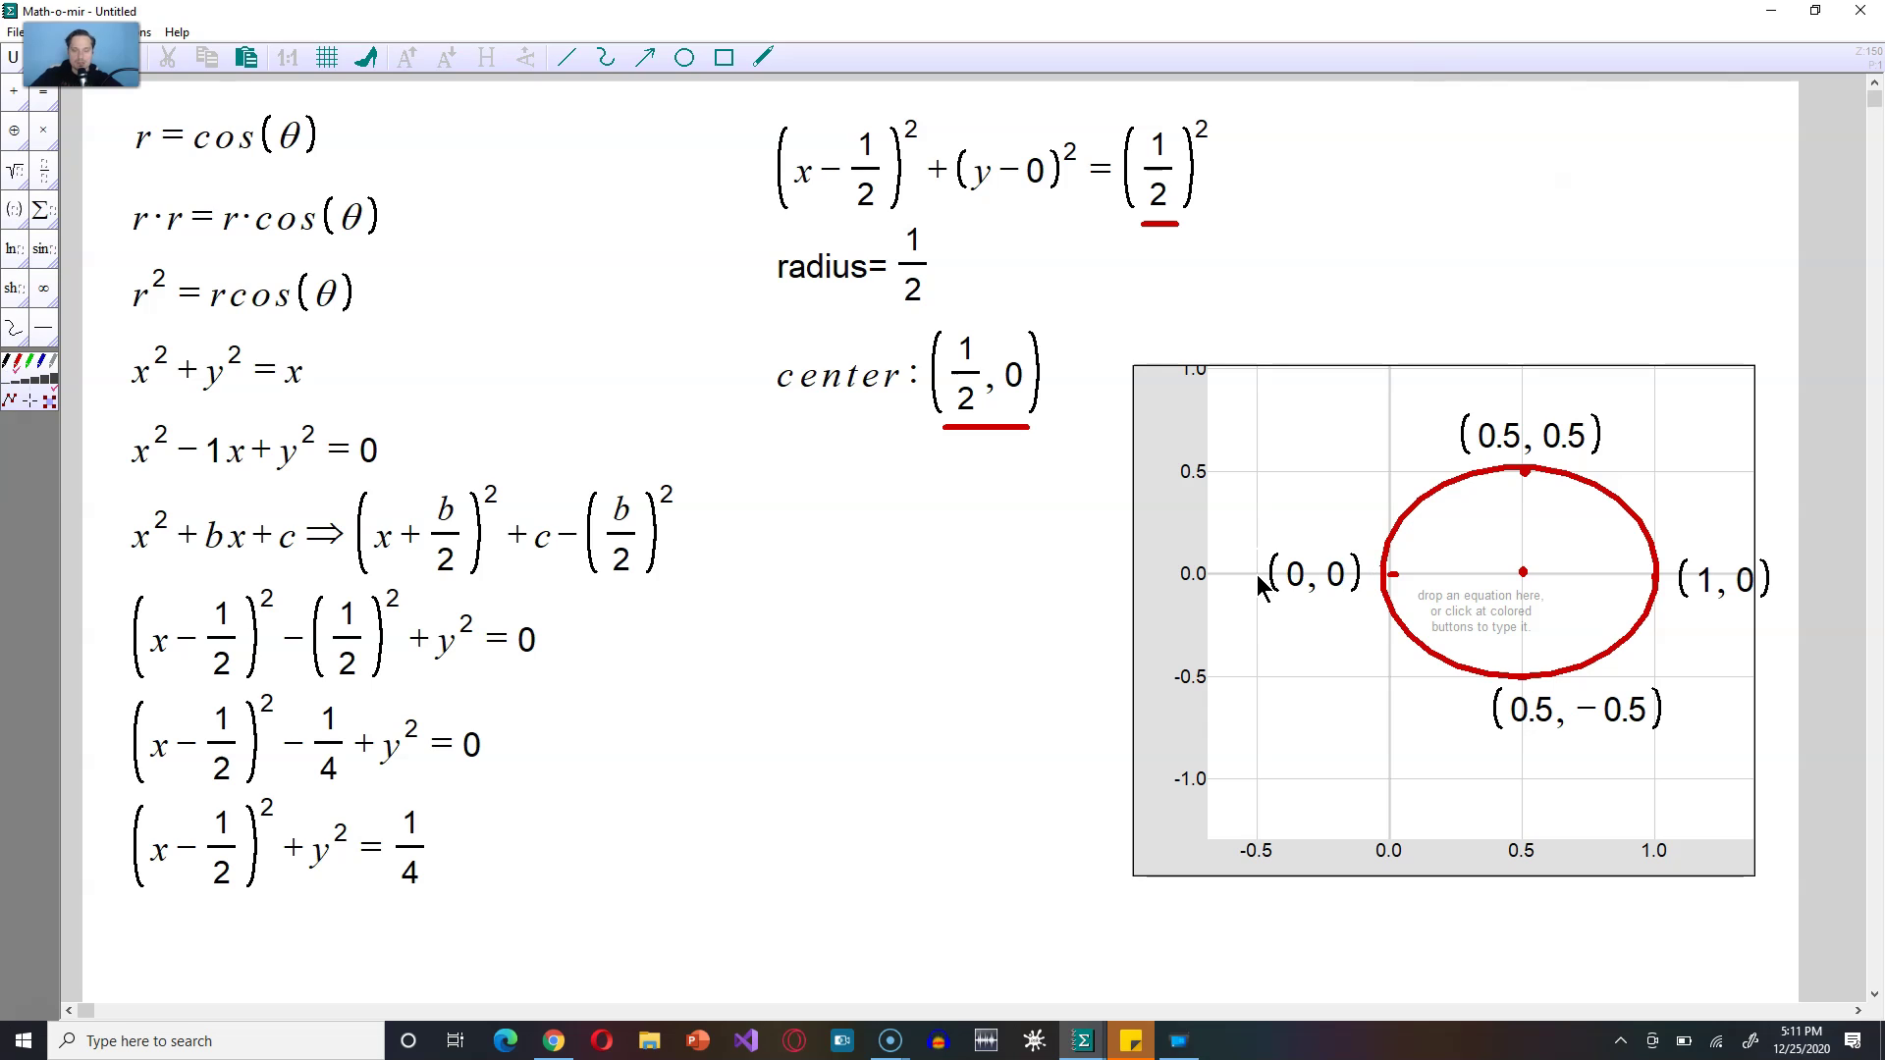